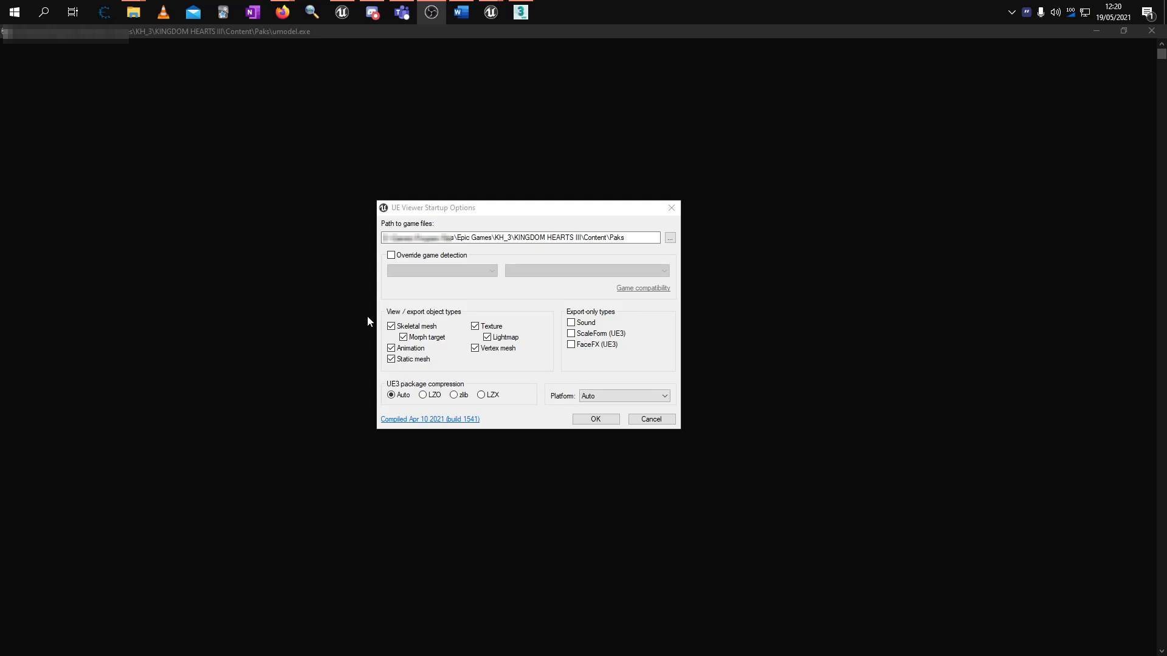
Override the game detection with Unreal engine 4 and Kingdom Hearts 3, and start loading the game files.
click(398, 256)
click(429, 270)
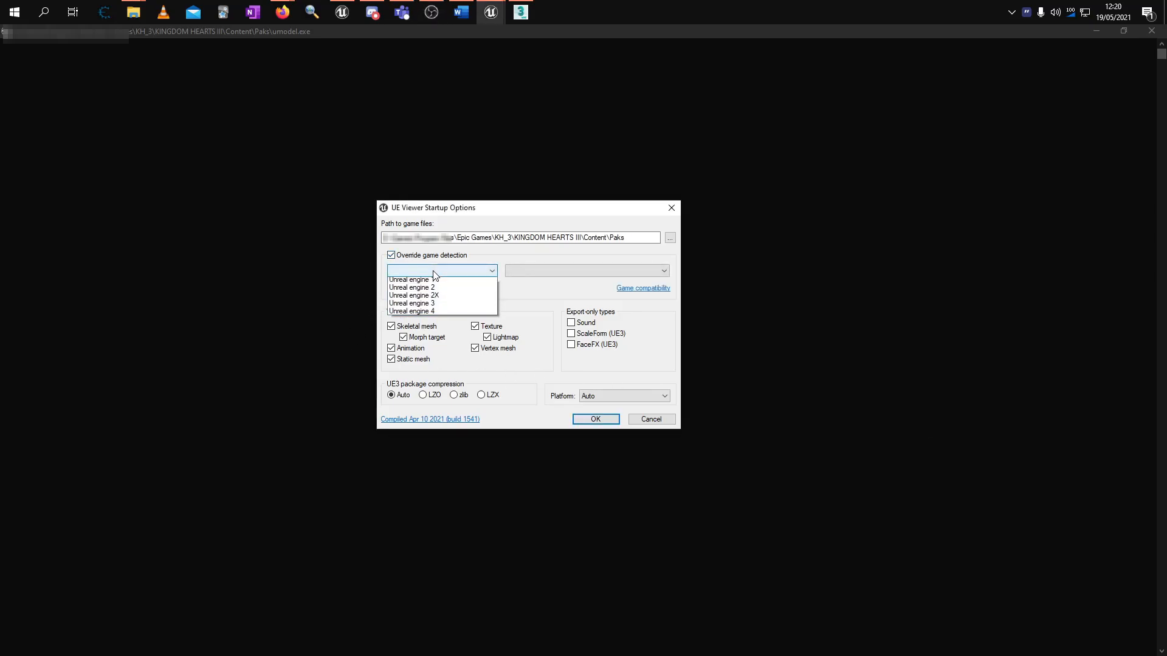
click(412, 314)
click(587, 270)
scroll(603, 396, down, 3)
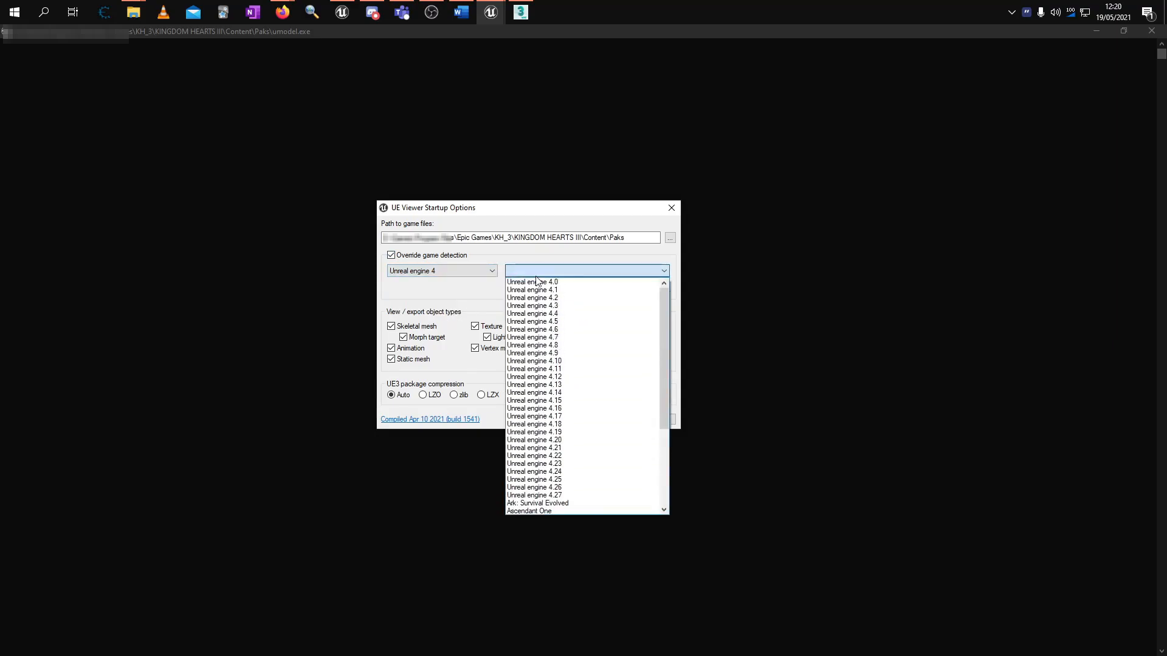
scroll(602, 397, down, 5)
click(584, 438)
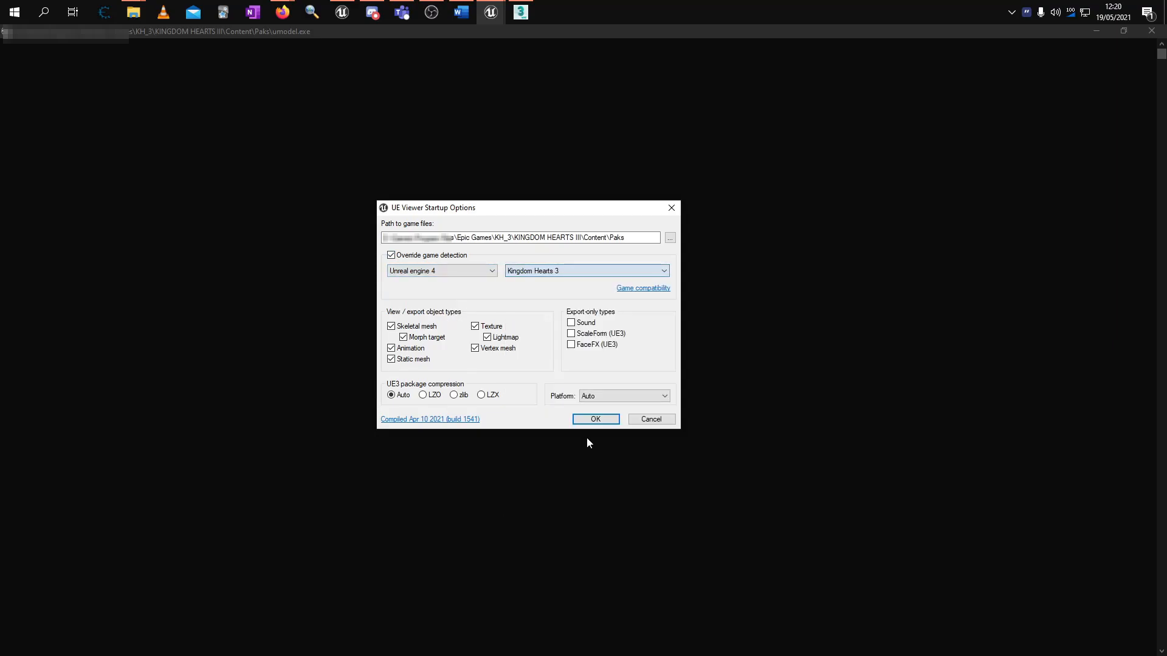
click(607, 421)
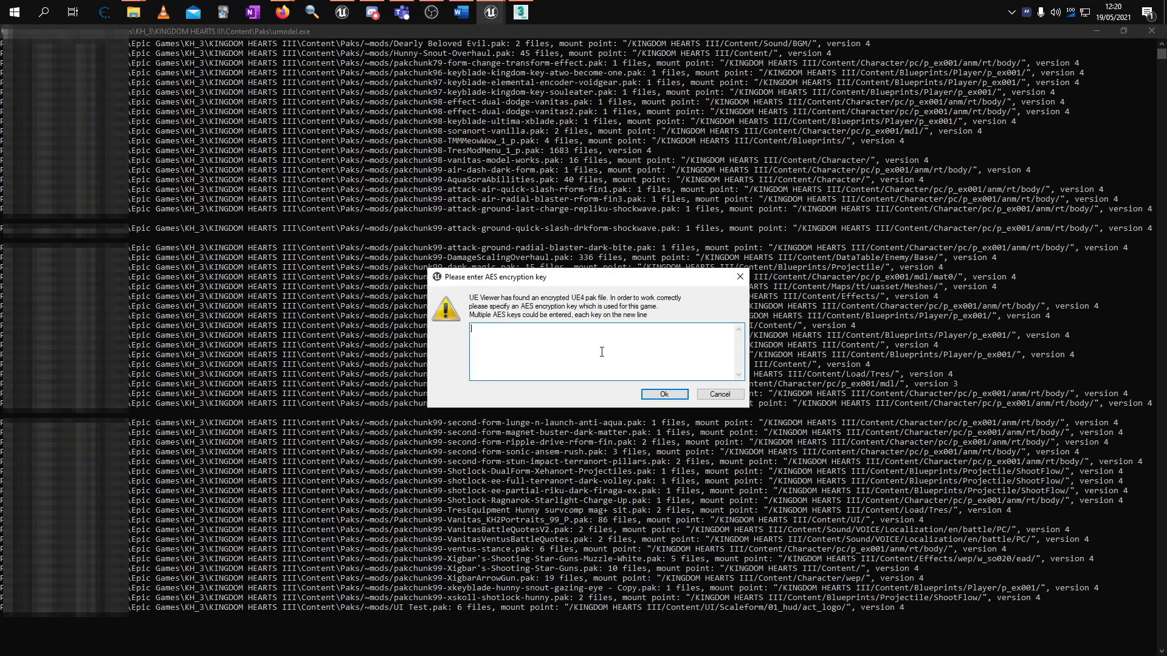
Paste the AES encryption key for the encrypted pak files and submit it.
key(super+v)
scroll(593, 365, down, 5)
click(567, 543)
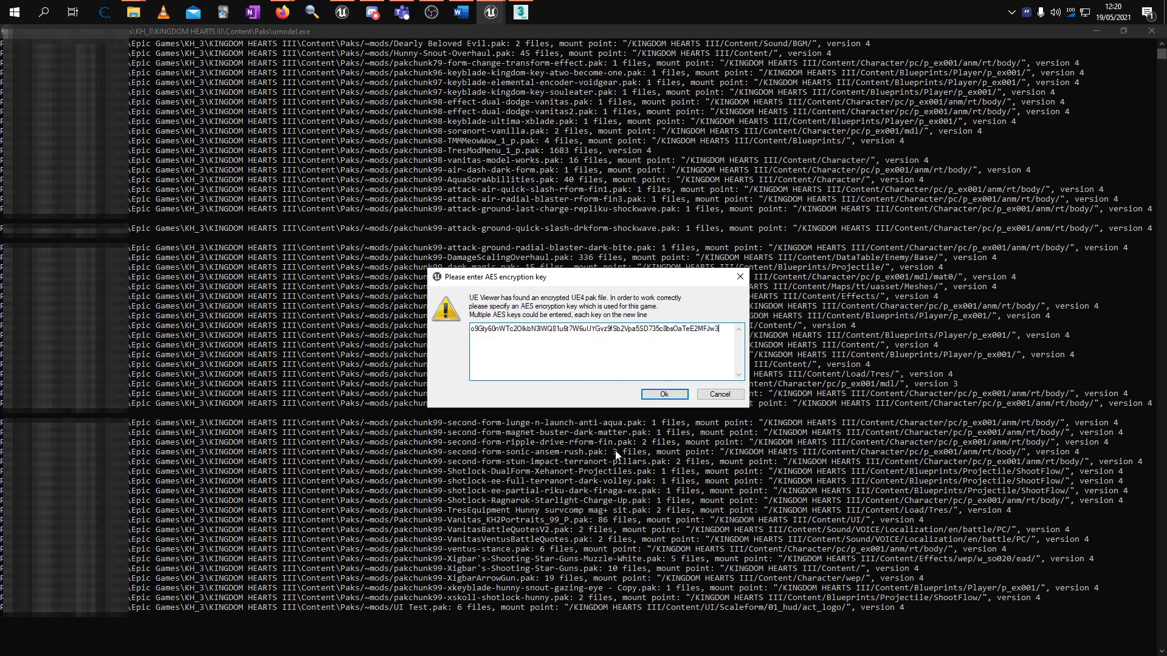
click(675, 397)
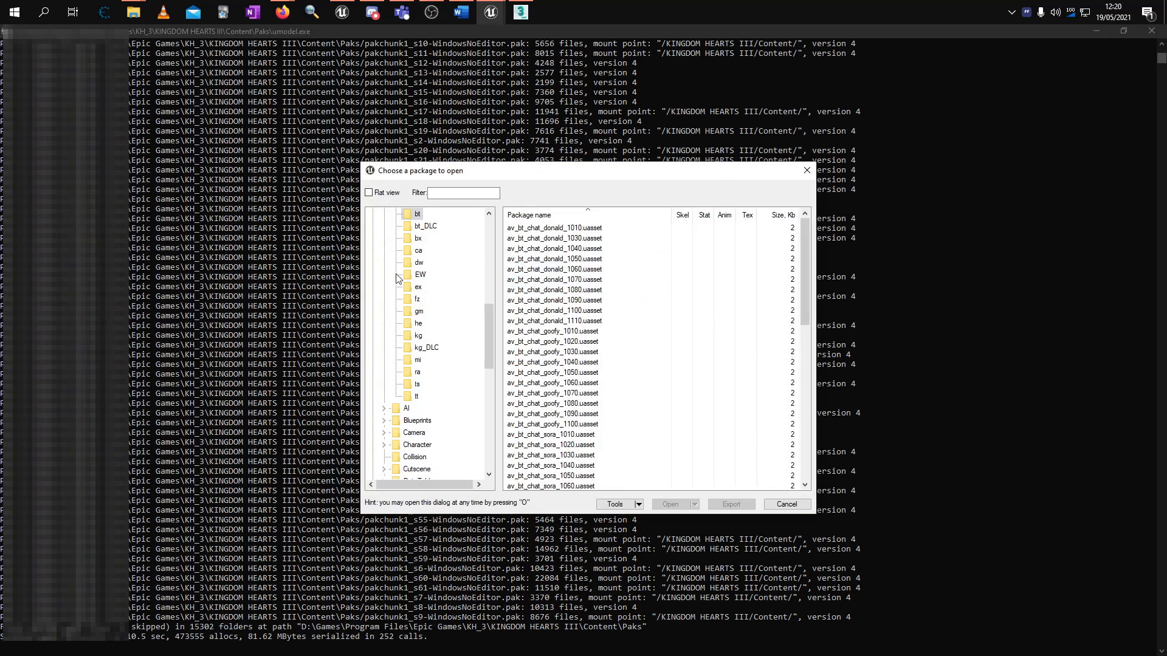
Collapse the ActorVoice and Engine folders and expand the package tree to Game > Character > pc > p_ex001.
scroll(389, 356, up, 5)
scroll(389, 356, down, 1)
click(384, 348)
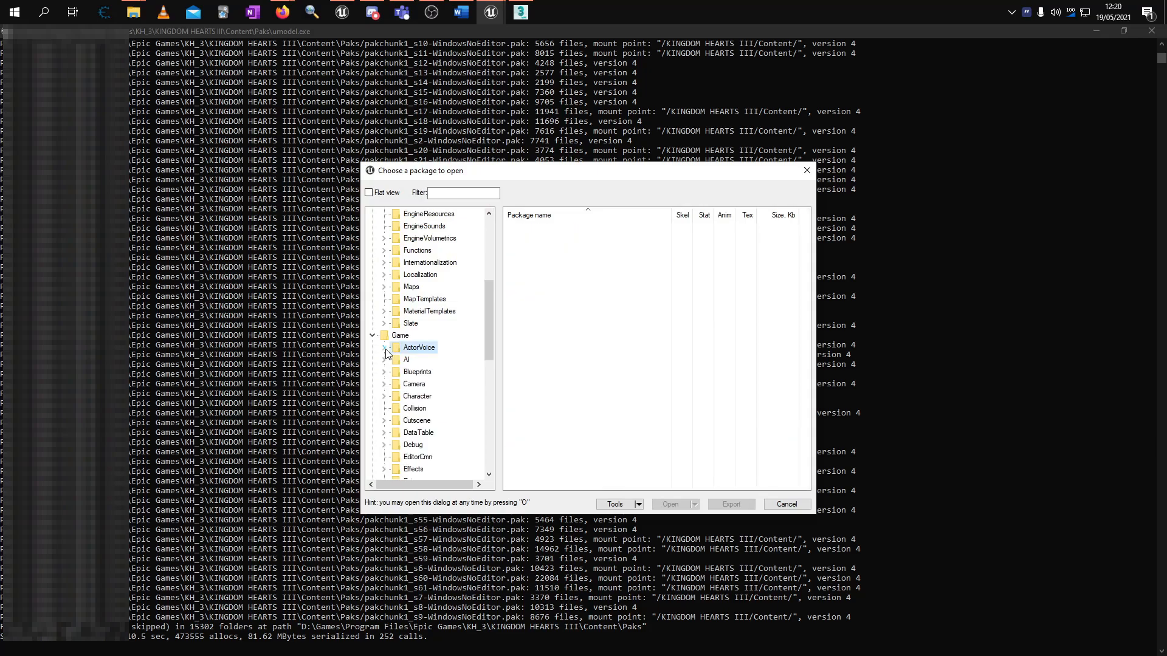
scroll(398, 331, up, 5)
click(372, 213)
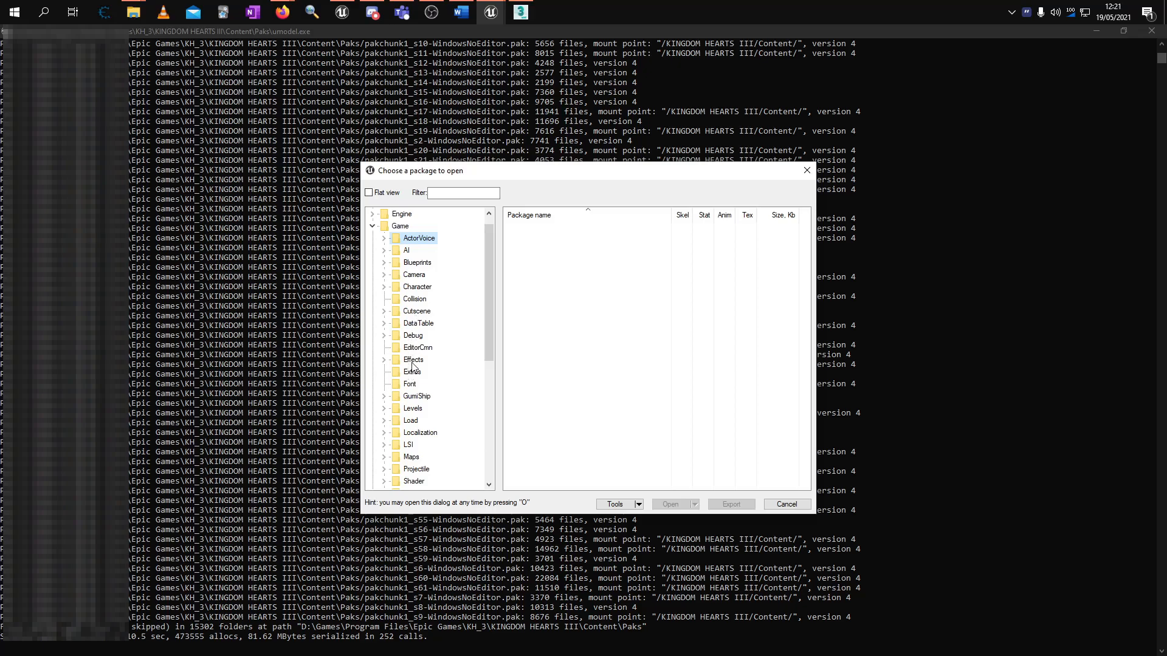
double_click(417, 286)
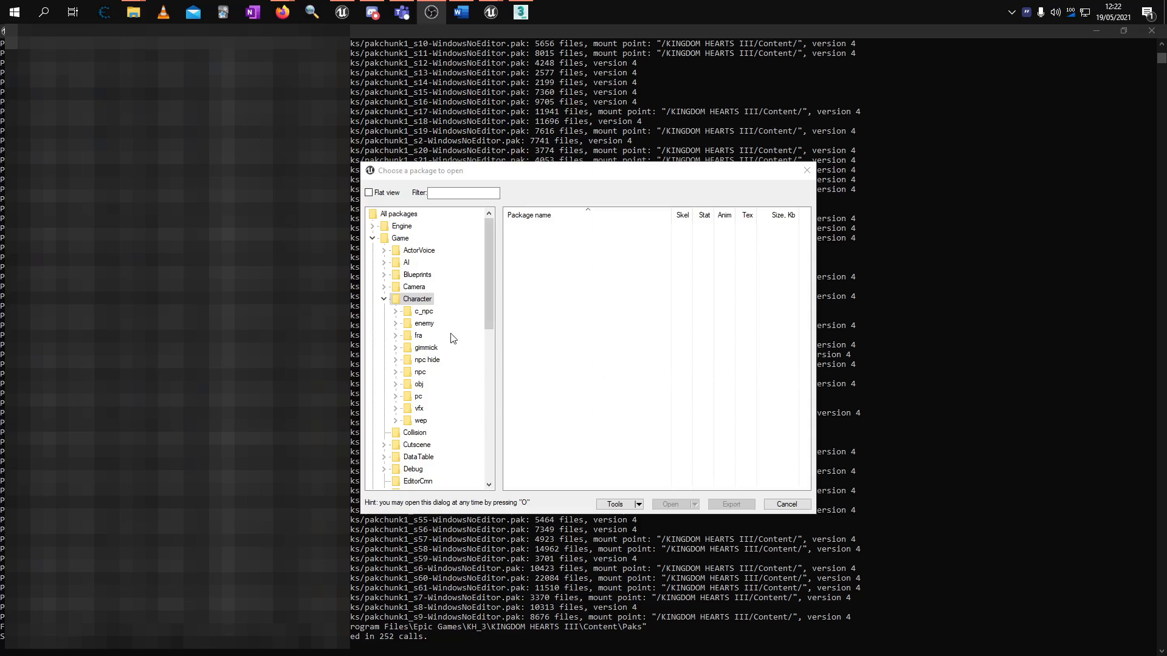
click(396, 396)
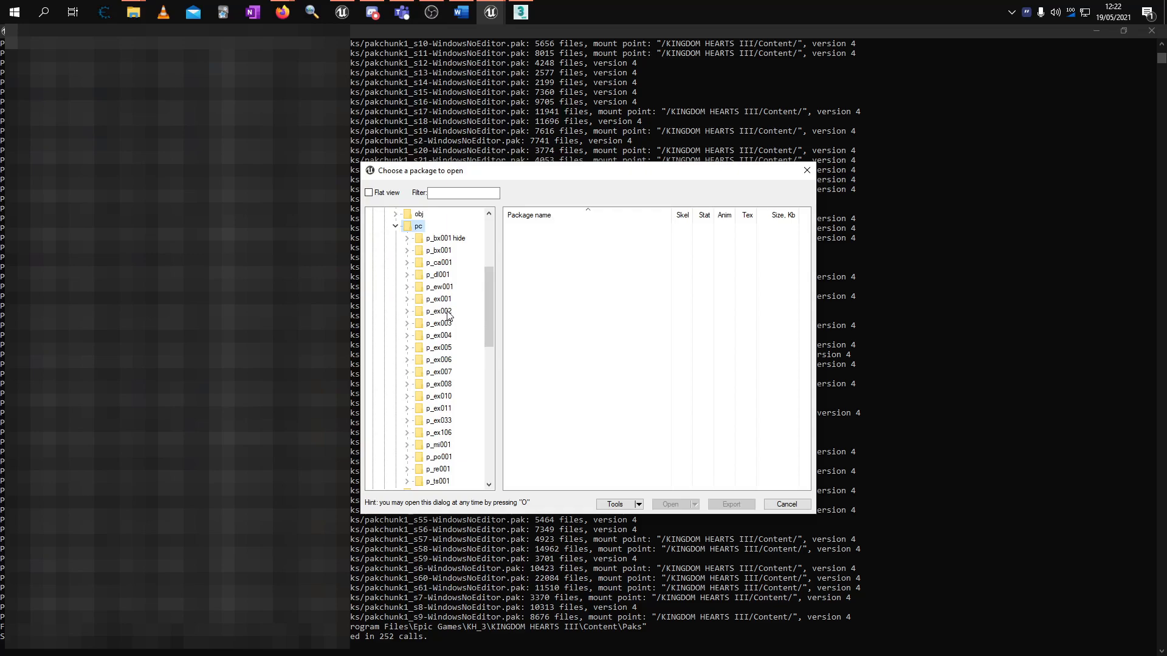
click(418, 302)
double_click(418, 301)
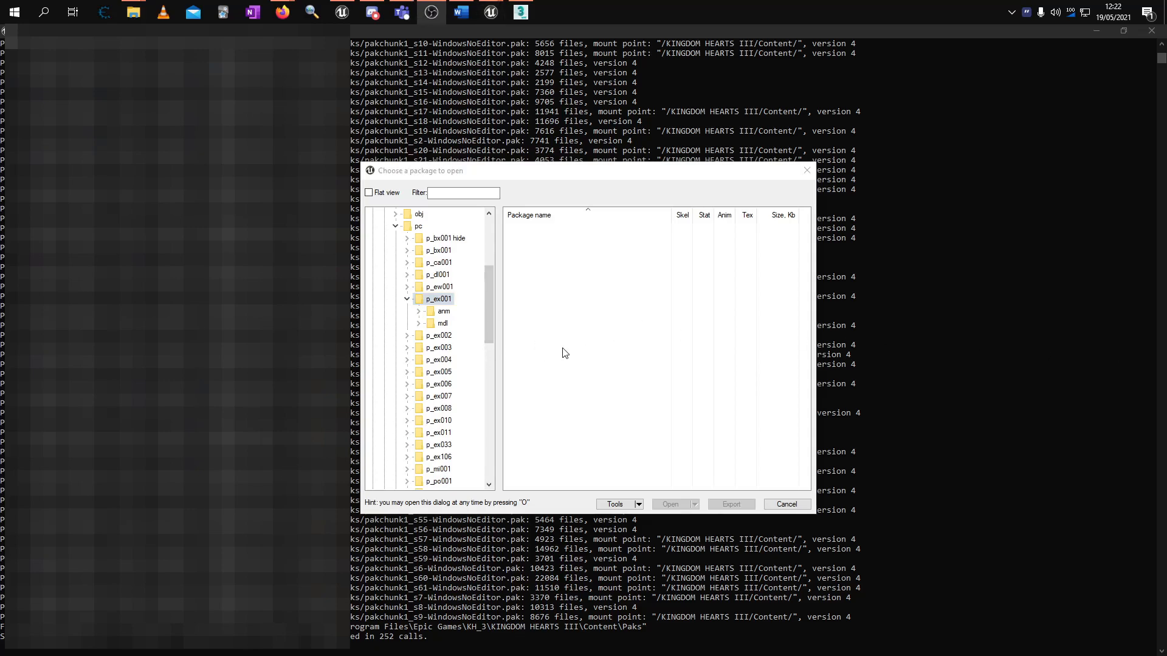
Save the packages of the p_ex001 folder into Desktop\Umodel\Sora.
right_click(438, 302)
click(491, 349)
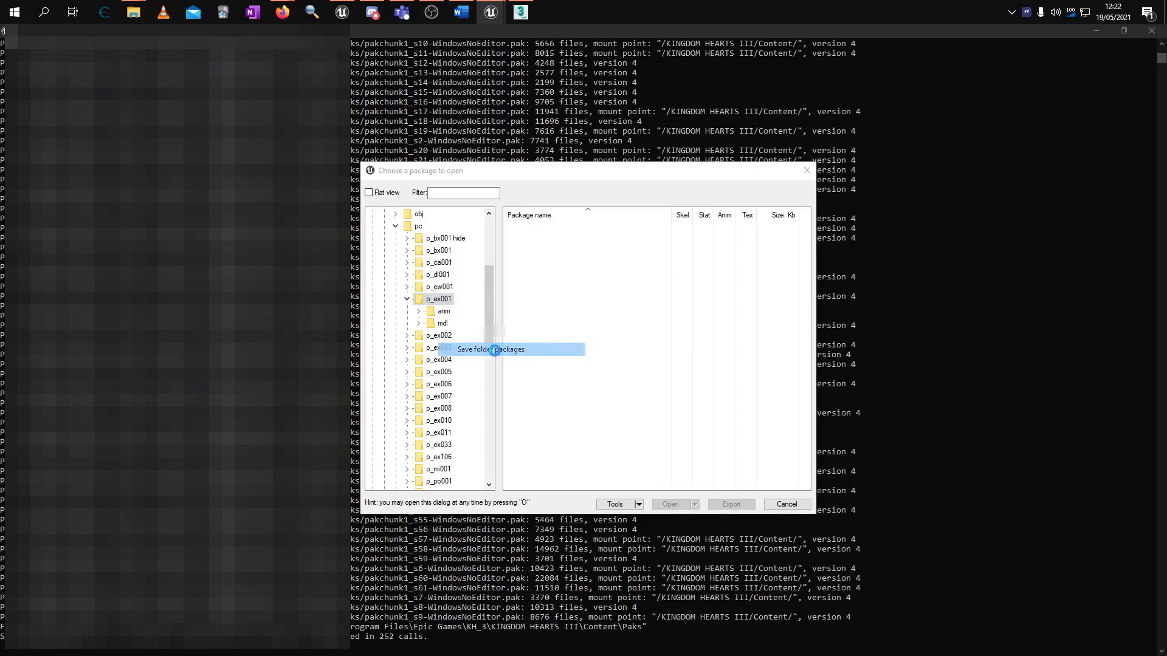
click(685, 331)
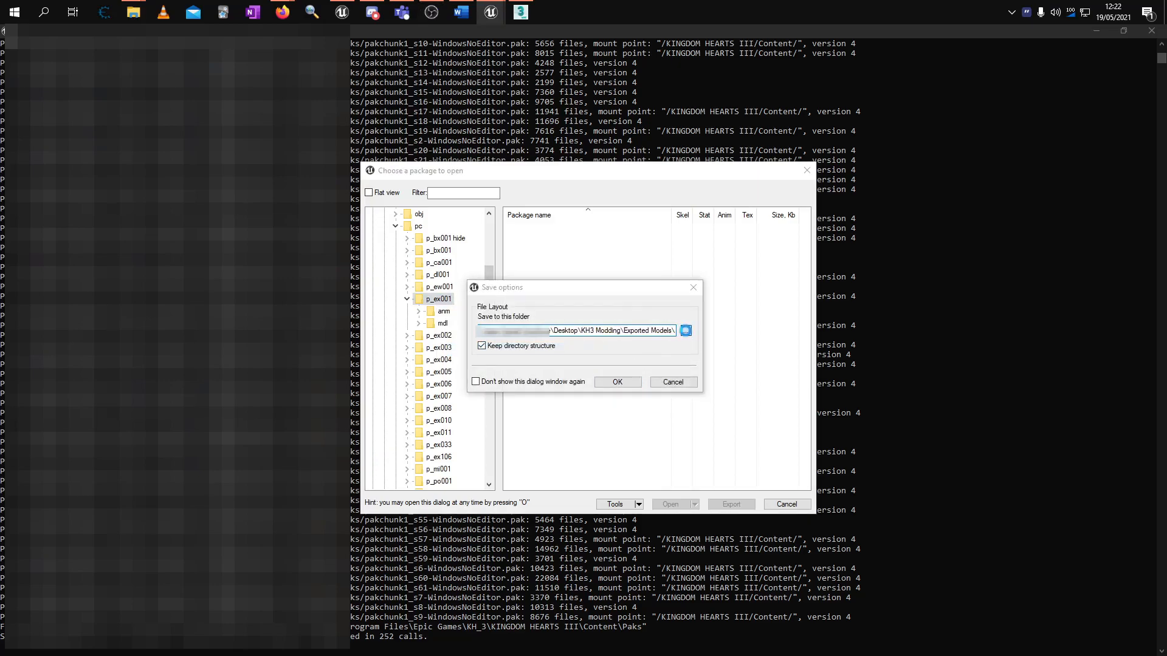
drag(774, 306, 757, 321)
drag(554, 490, 562, 392)
click(500, 405)
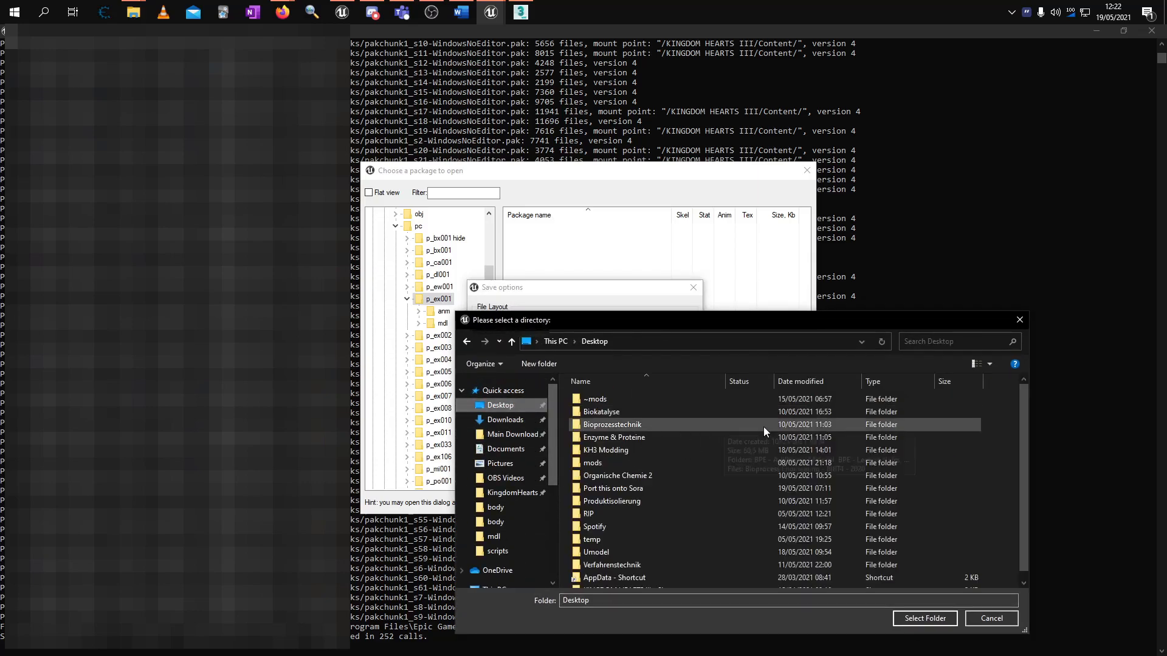
double_click(614, 545)
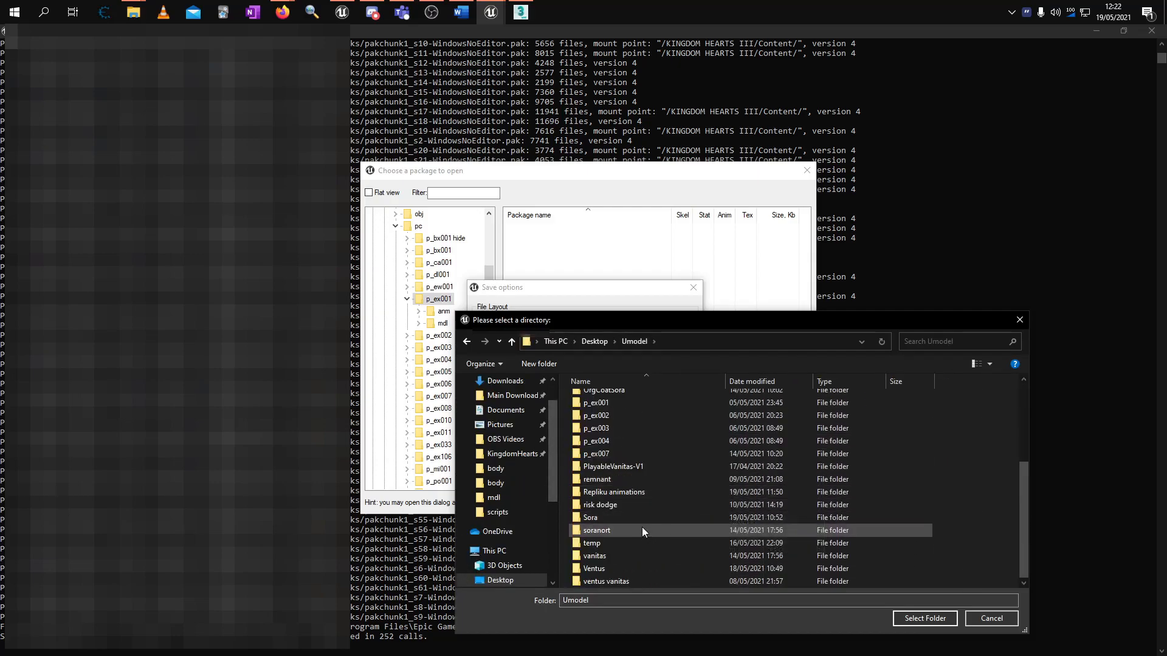
click(605, 518)
double_click(605, 517)
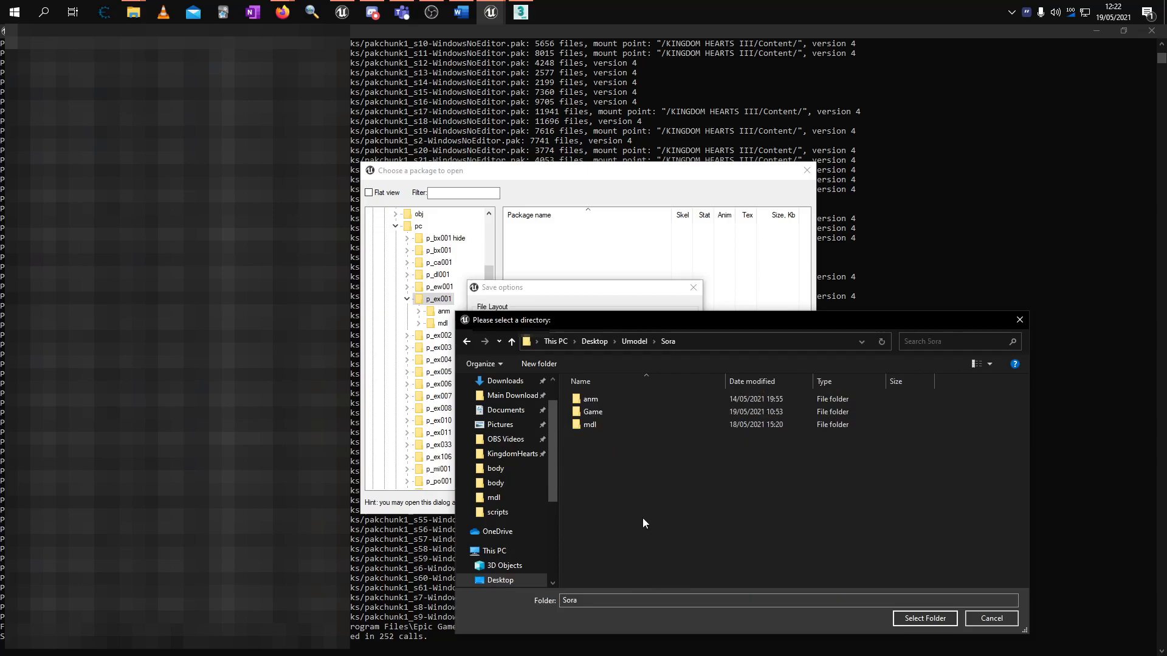
click(942, 618)
click(618, 380)
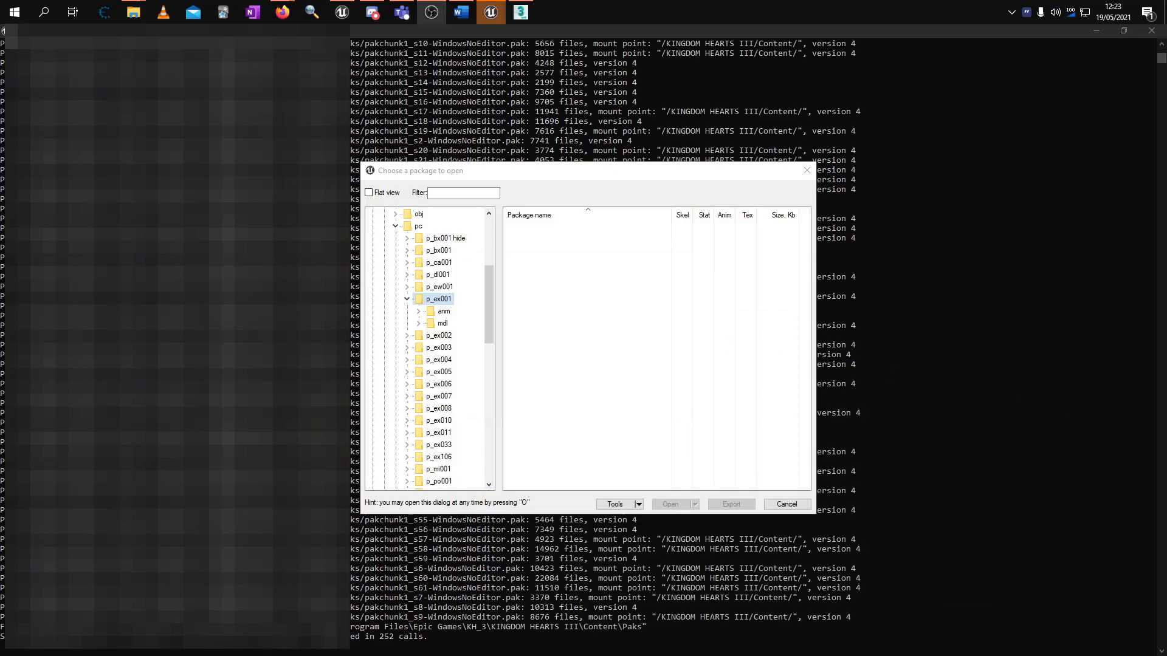
Export the content of the p_ex001 folder to Desktop\Umodel\Sora with ActorX meshes and TGA textures.
right_click(443, 300)
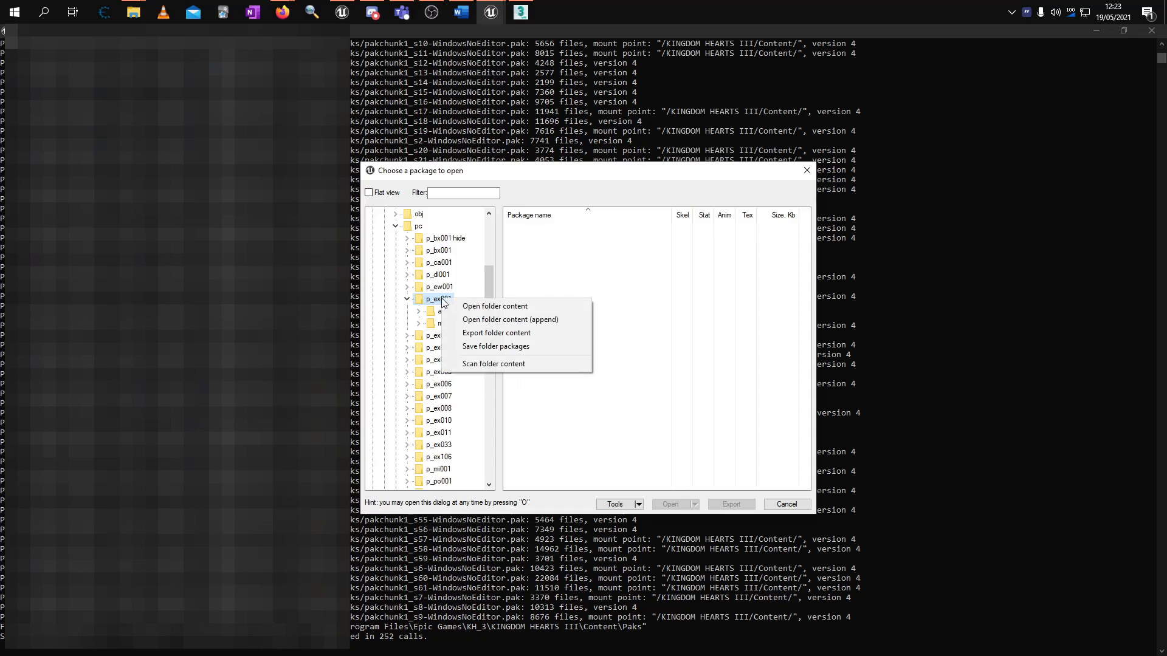
click(477, 334)
click(688, 268)
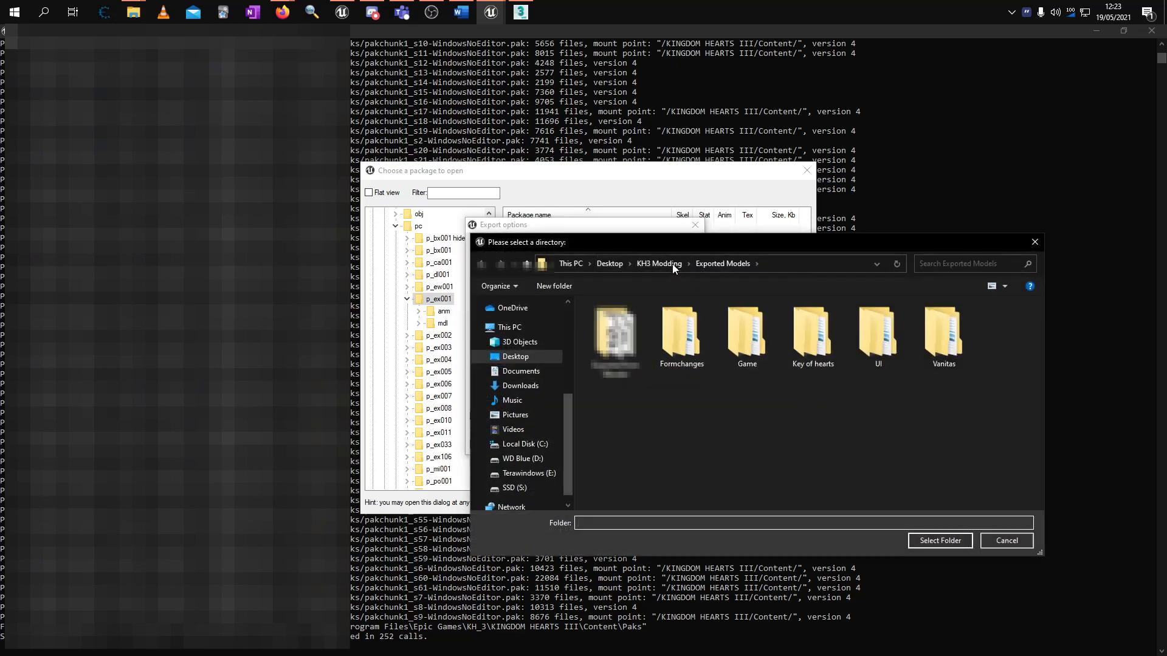
click(608, 264)
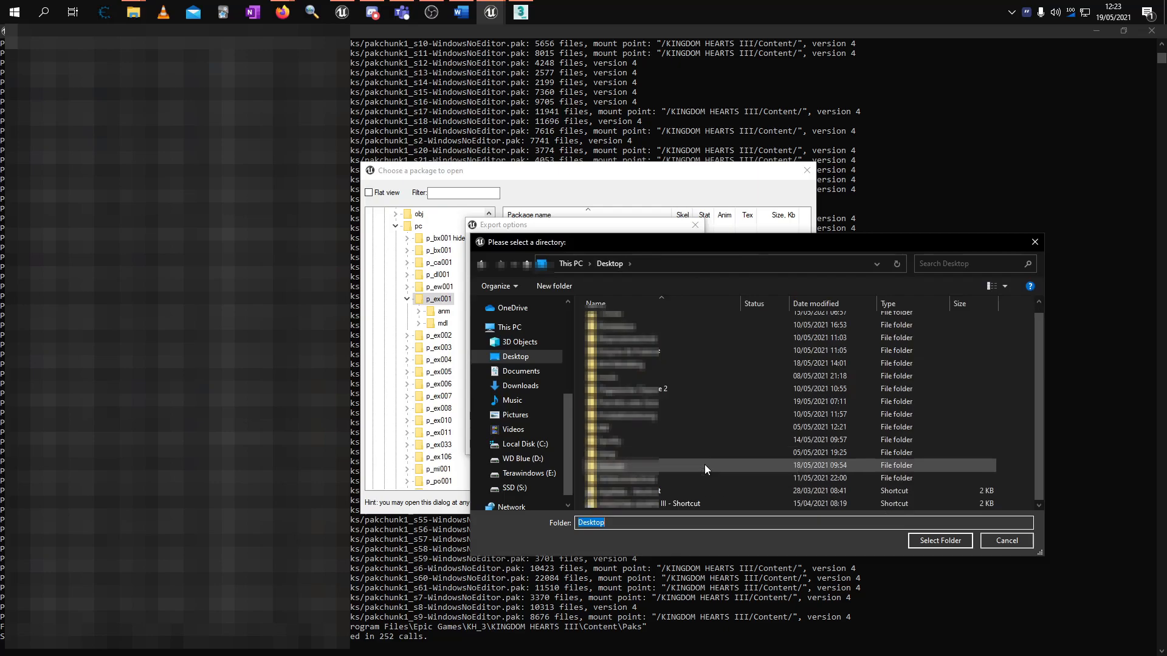
double_click(671, 466)
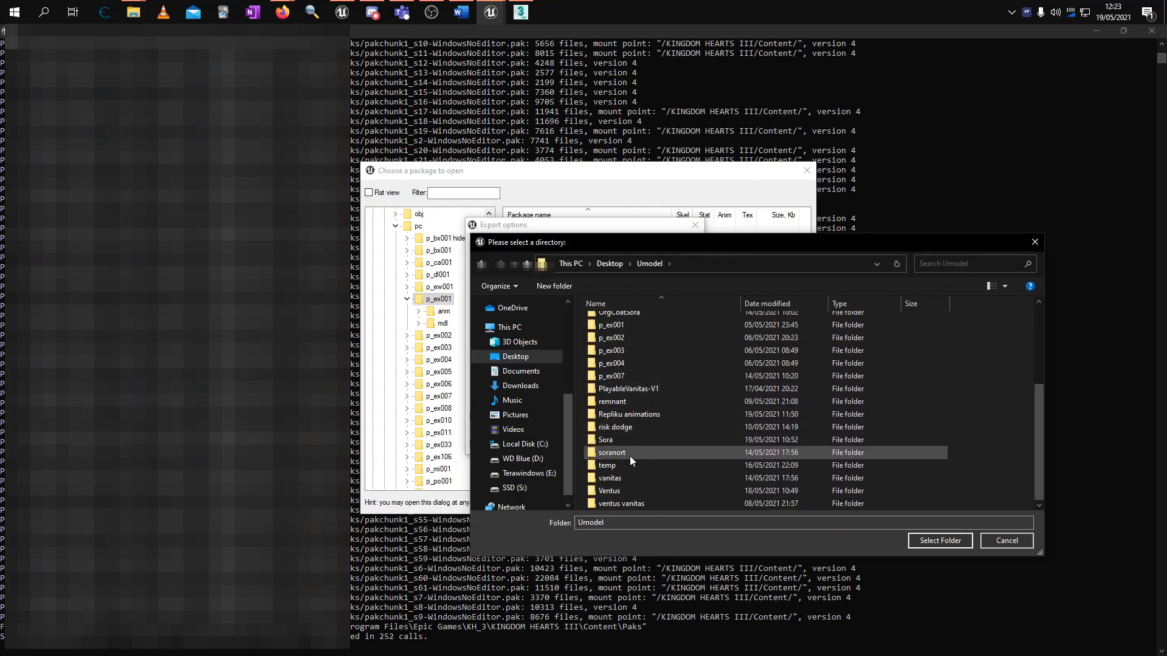
double_click(624, 440)
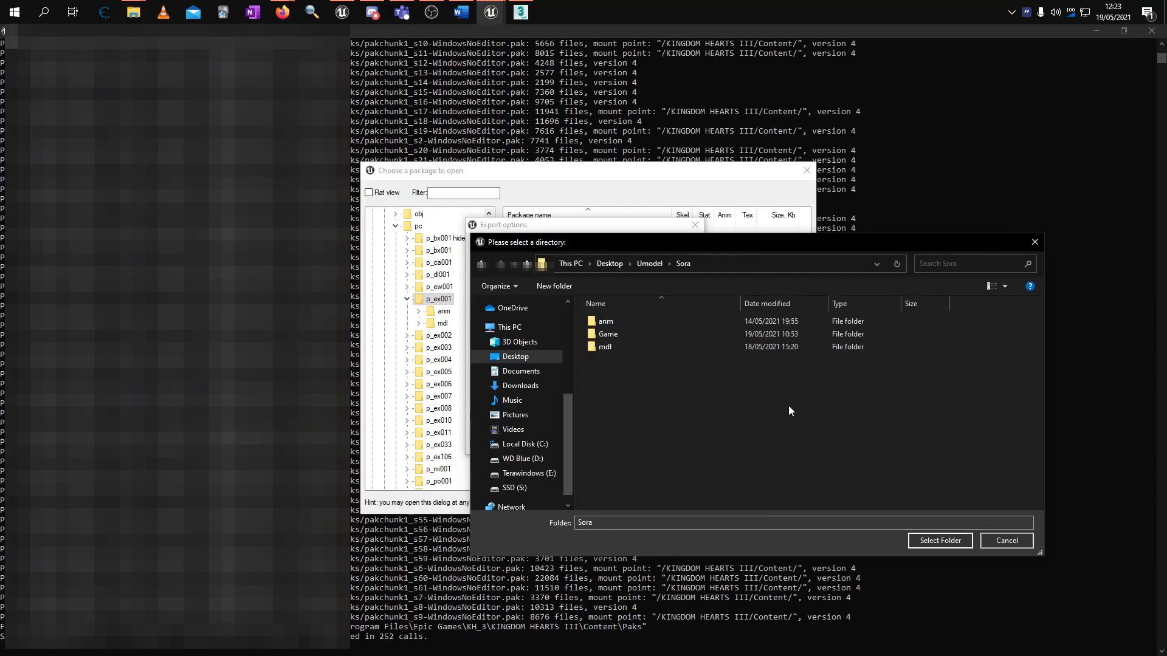
click(948, 541)
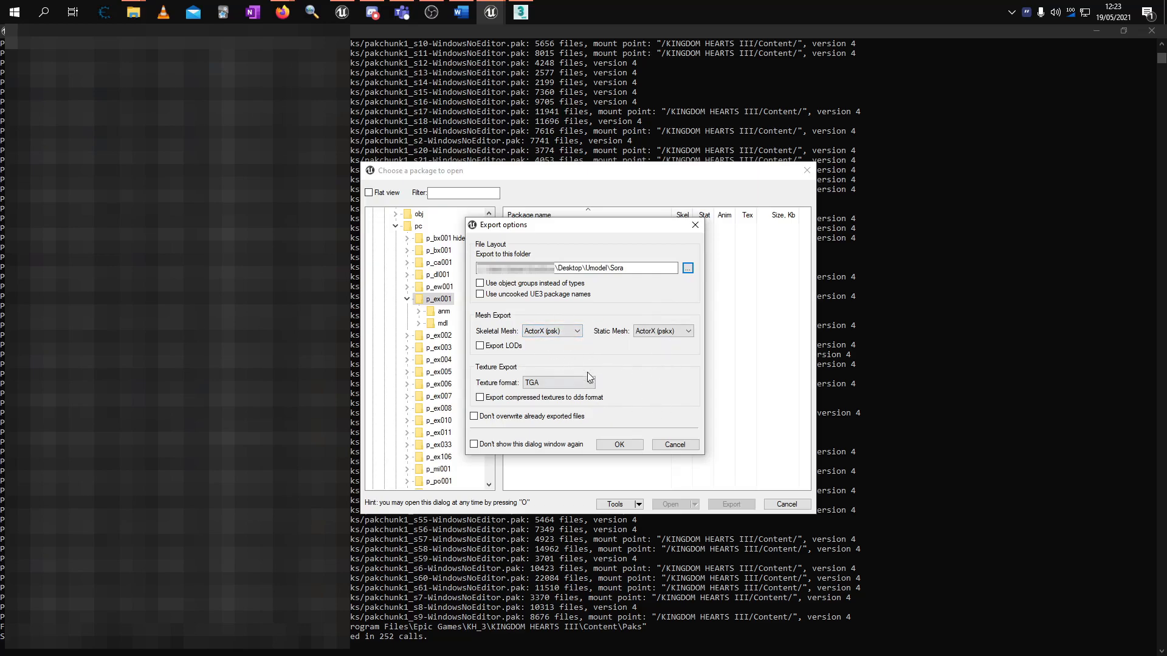
click(619, 444)
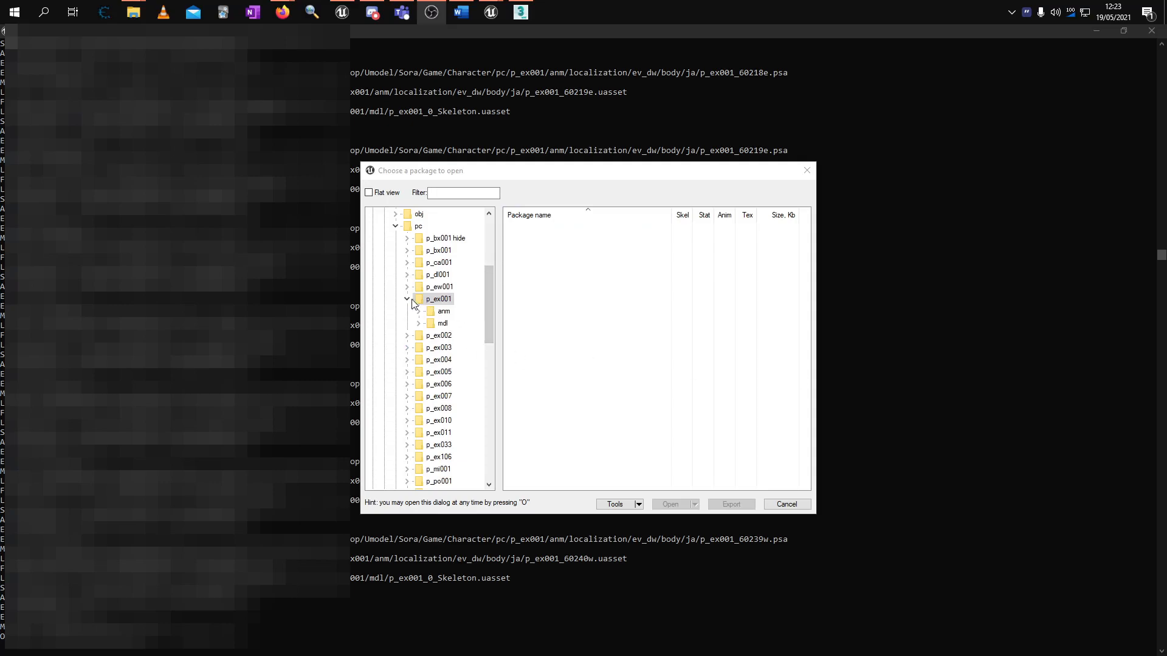
Collapse the pc folder, expand the enemy folder under Character, and bring up the folder options for e_ex313.
scroll(404, 295, up, 1)
click(396, 274)
scroll(409, 293, up, 2)
click(420, 299)
click(395, 299)
drag(488, 238, 490, 363)
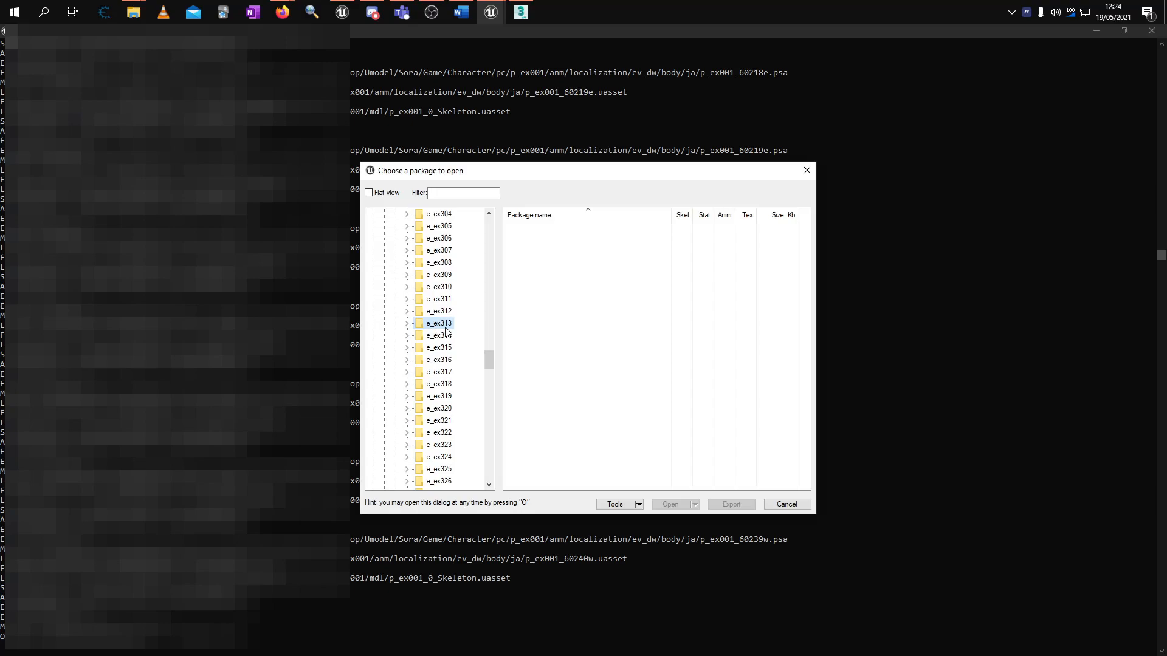
right_click(428, 328)
Start exporting the content of the e_ex361 folder among the enemy packages.
scroll(431, 335, down, 1)
scroll(434, 340, down, 7)
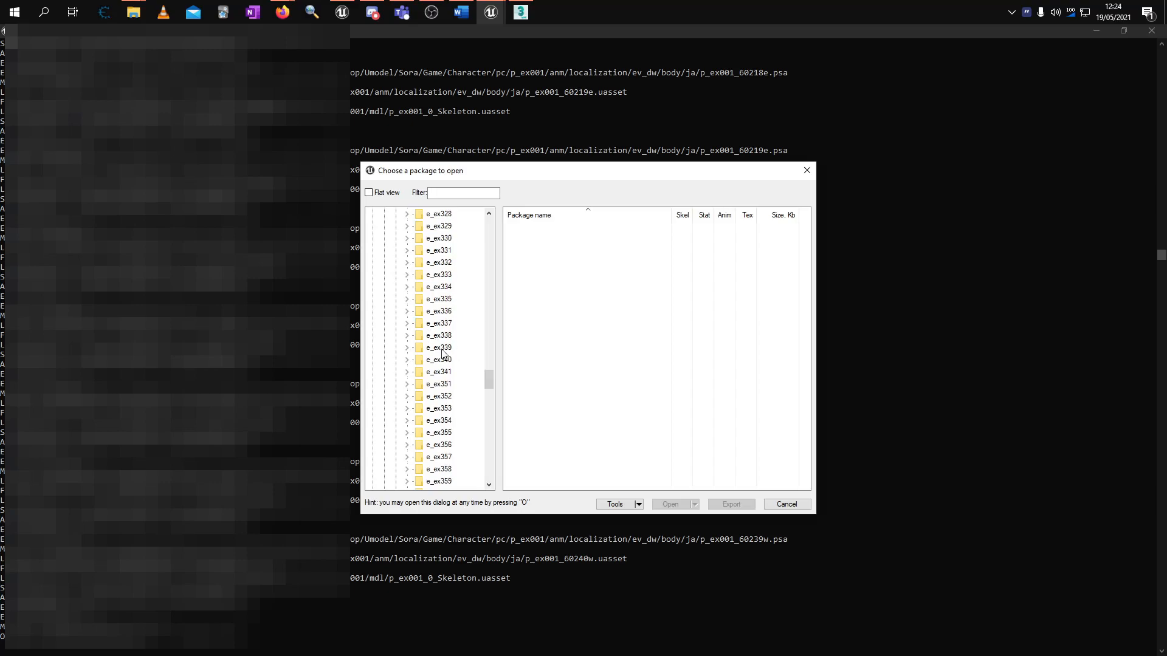
click(439, 408)
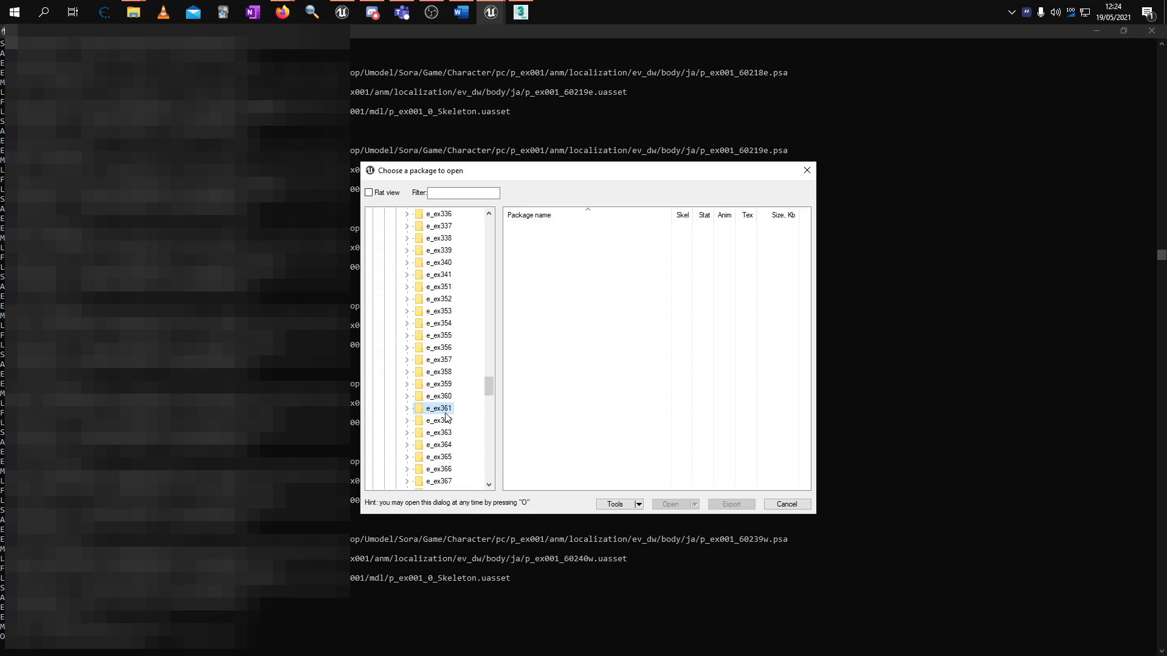
right_click(446, 414)
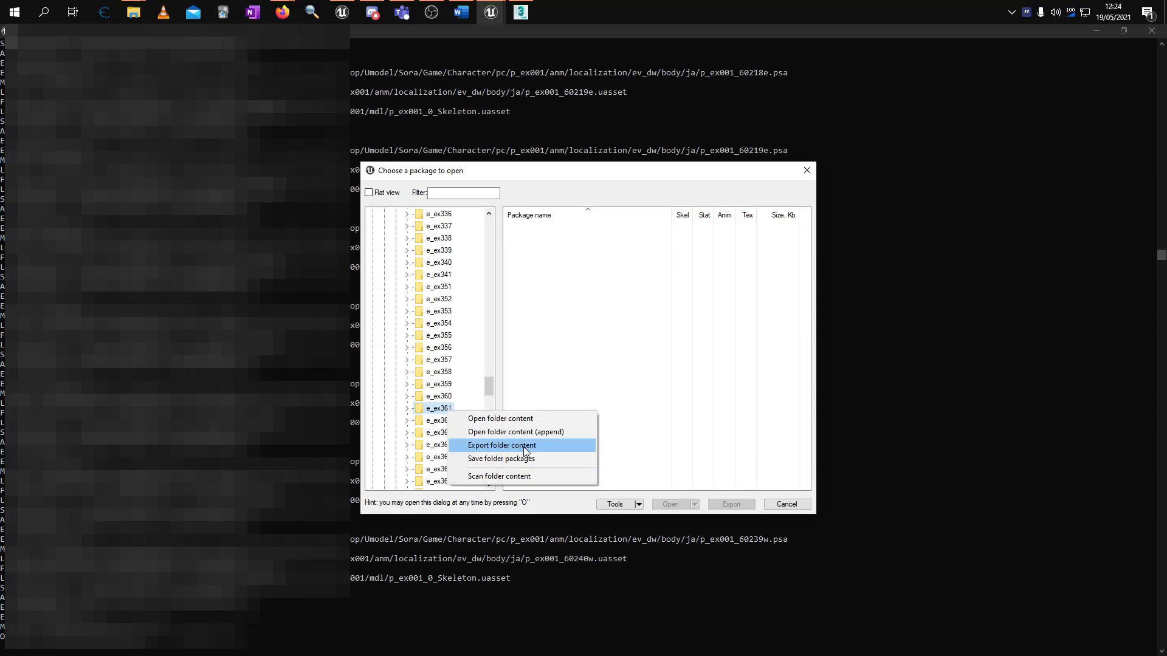
click(522, 447)
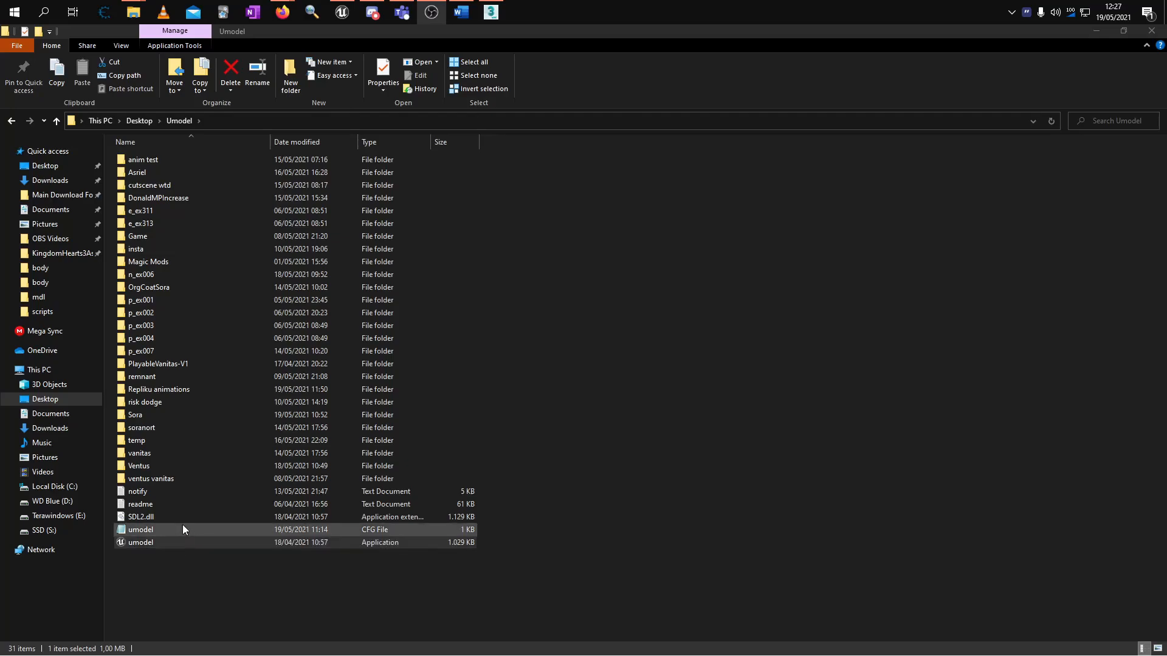
Launch the umodel application from the Umodel folder and bring its startup options to the front.
double_click(143, 543)
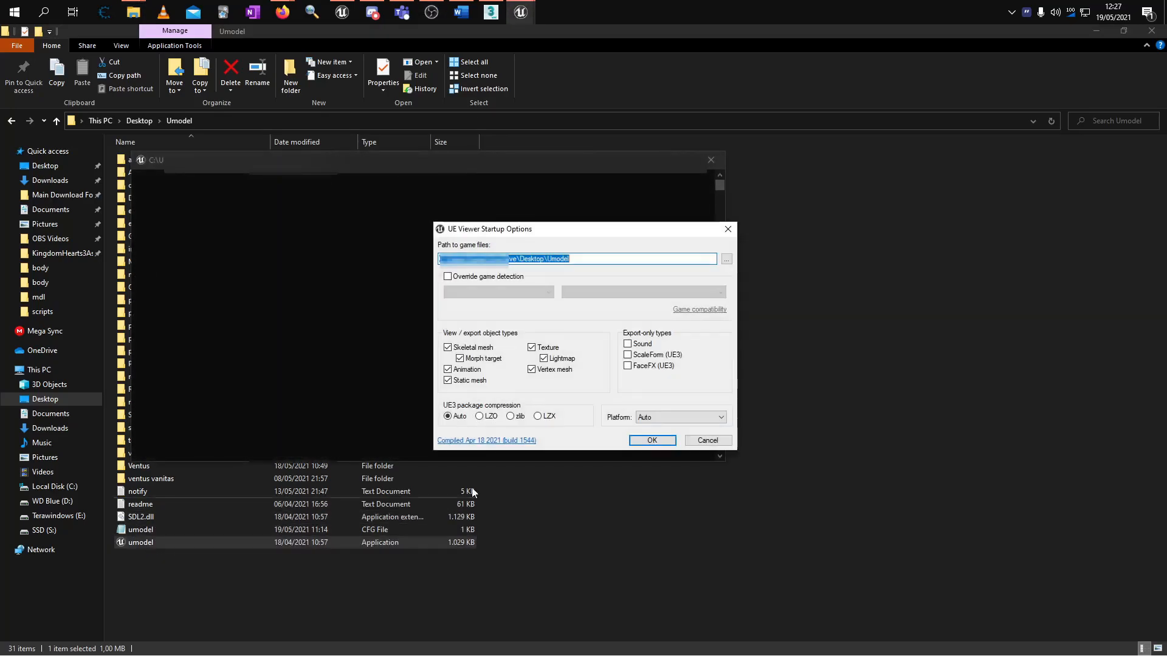
key(Return)
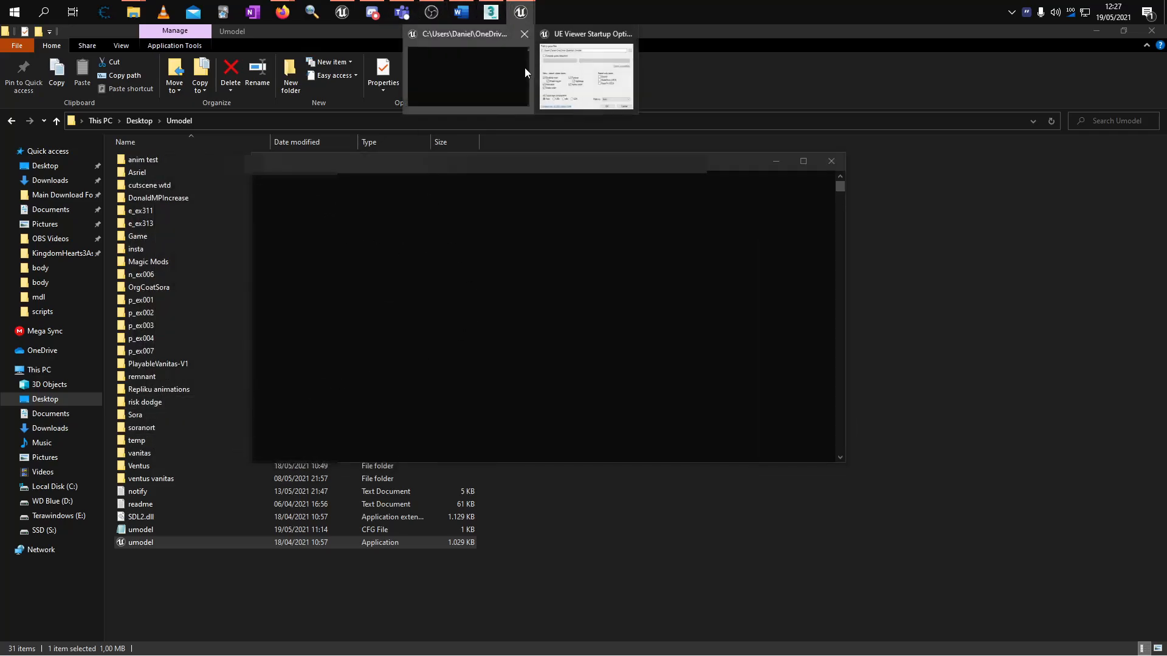
click(579, 76)
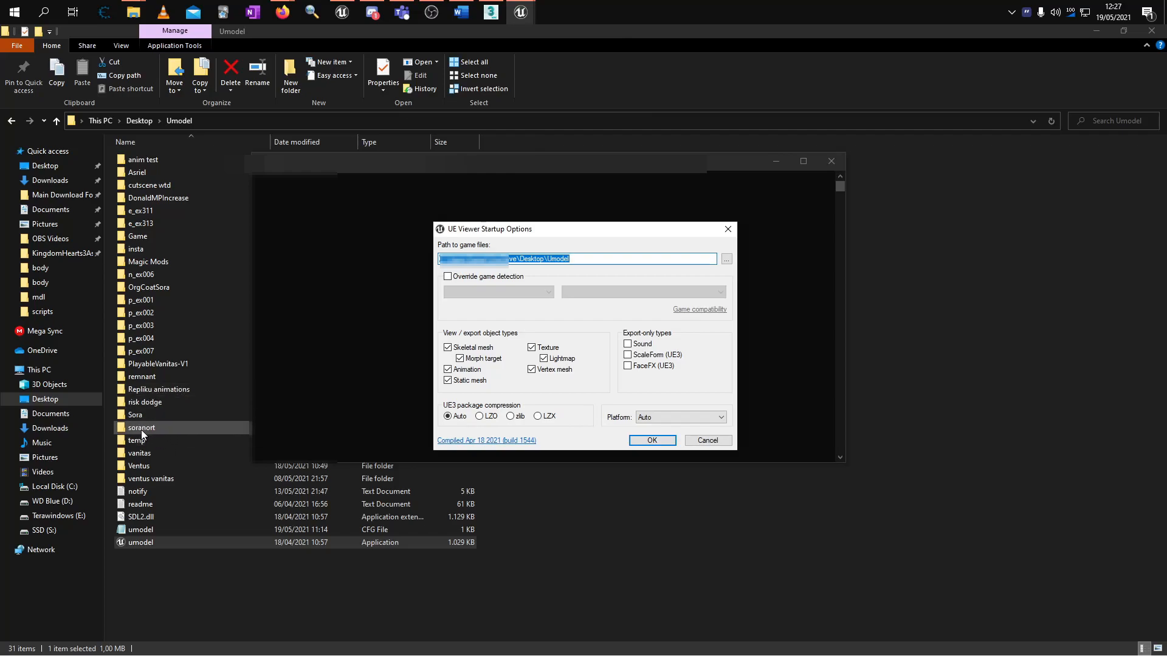
Override the game detection in the relaunched viewer's startup options with Unreal engine 4 and Kingdom Hearts 3.
click(513, 276)
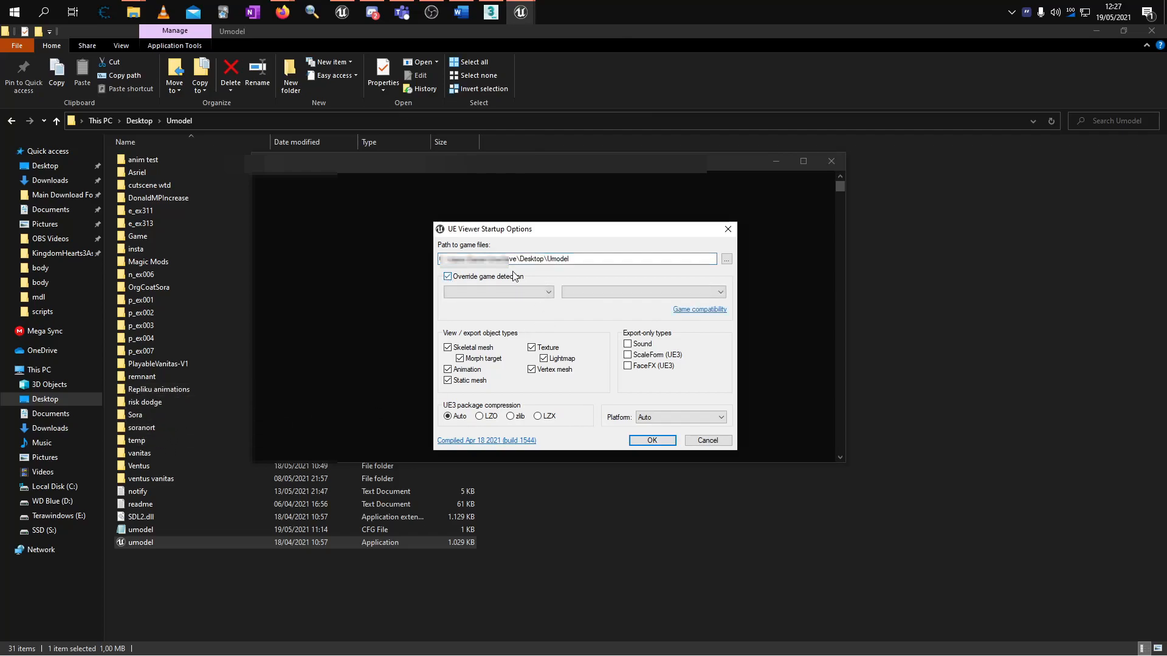
click(502, 293)
click(510, 335)
click(645, 292)
scroll(638, 432, down, 2)
click(632, 462)
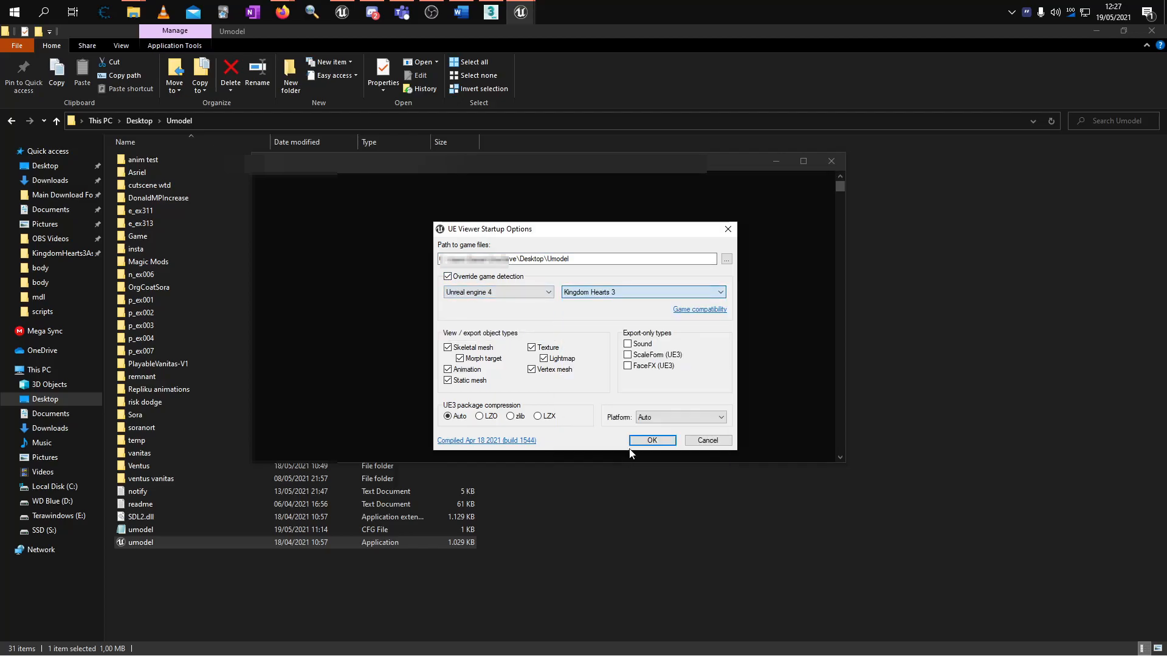
Set the path to game files to the Repliku animations folder inside Umodel and accept the startup options.
click(727, 260)
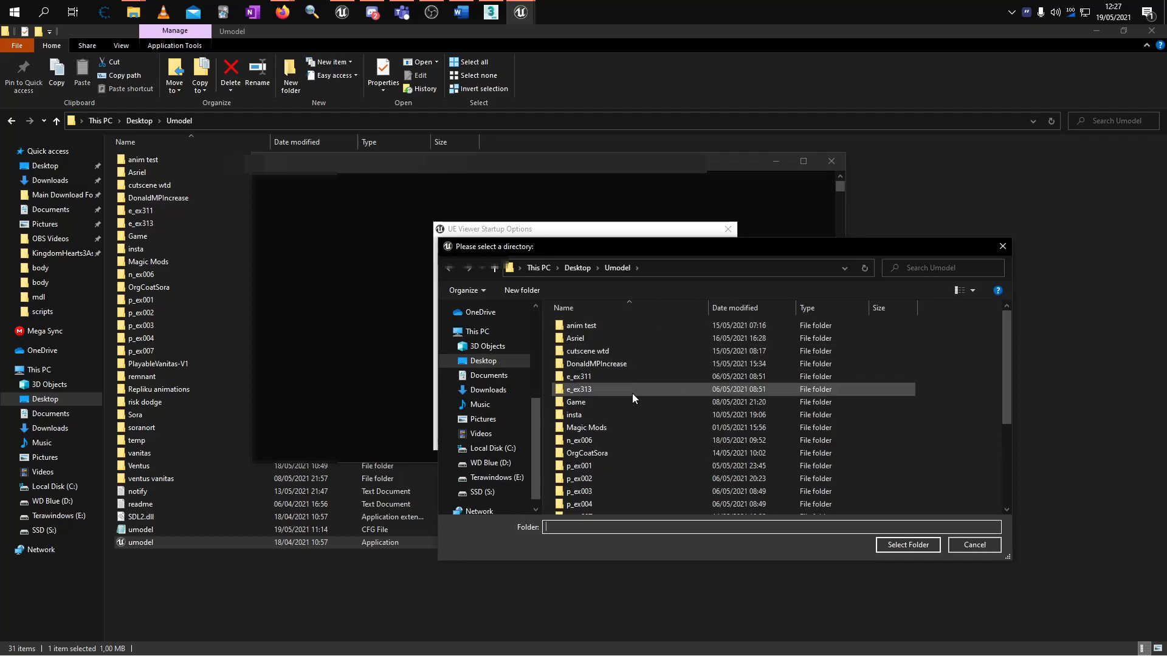
scroll(632, 392, down, 4)
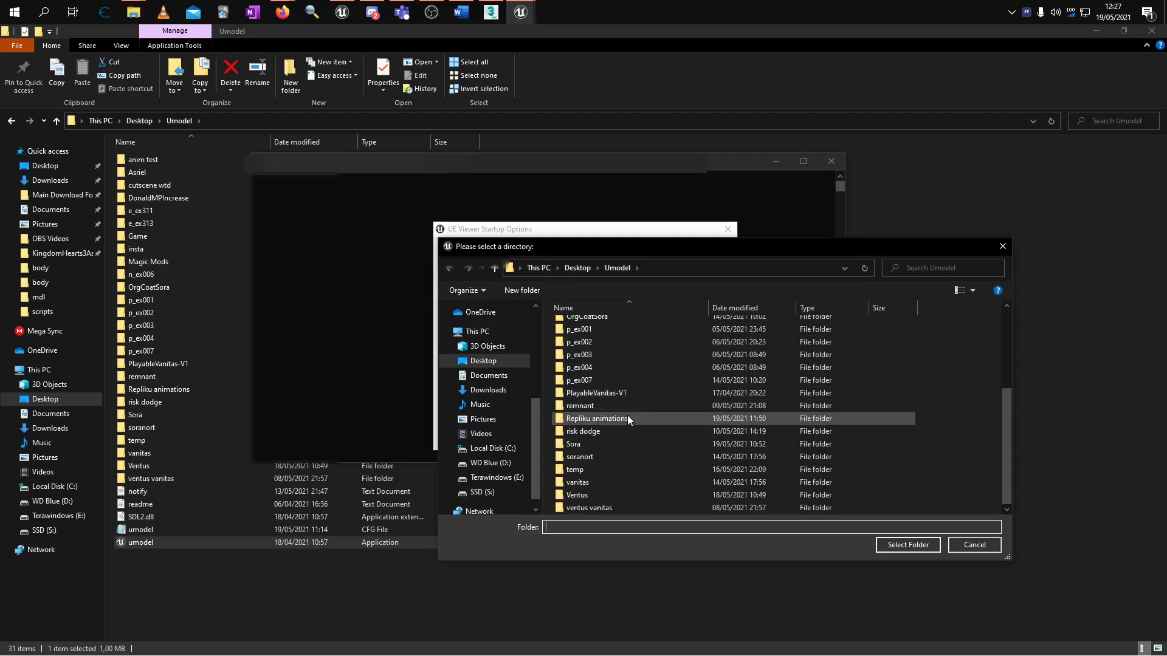
click(627, 419)
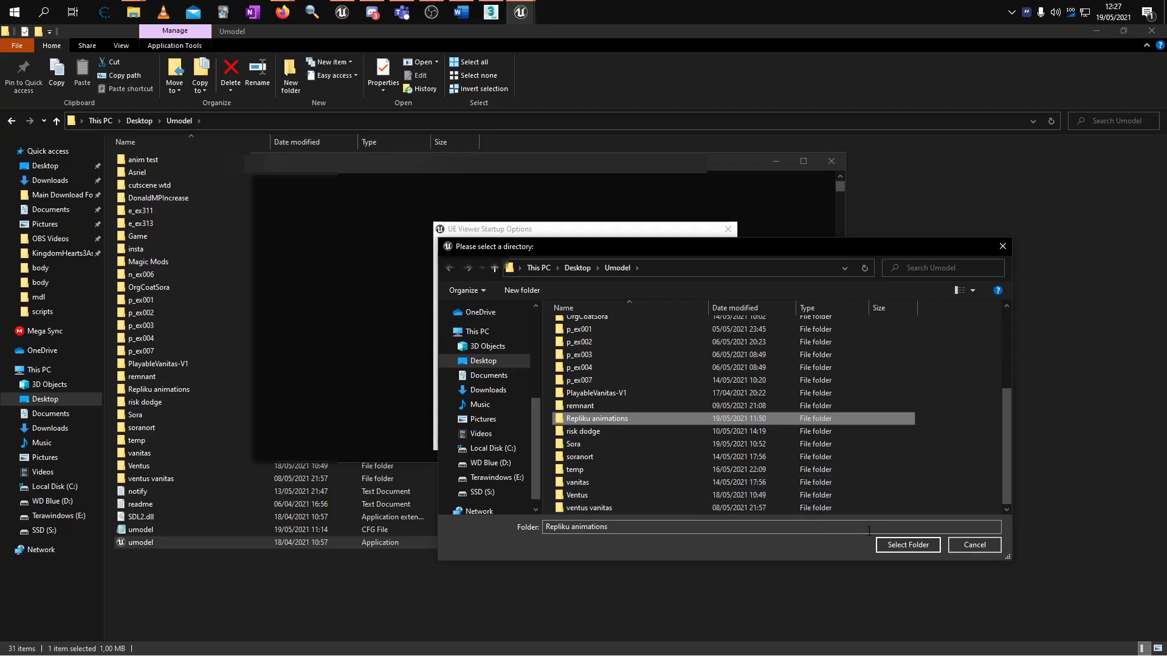
click(901, 545)
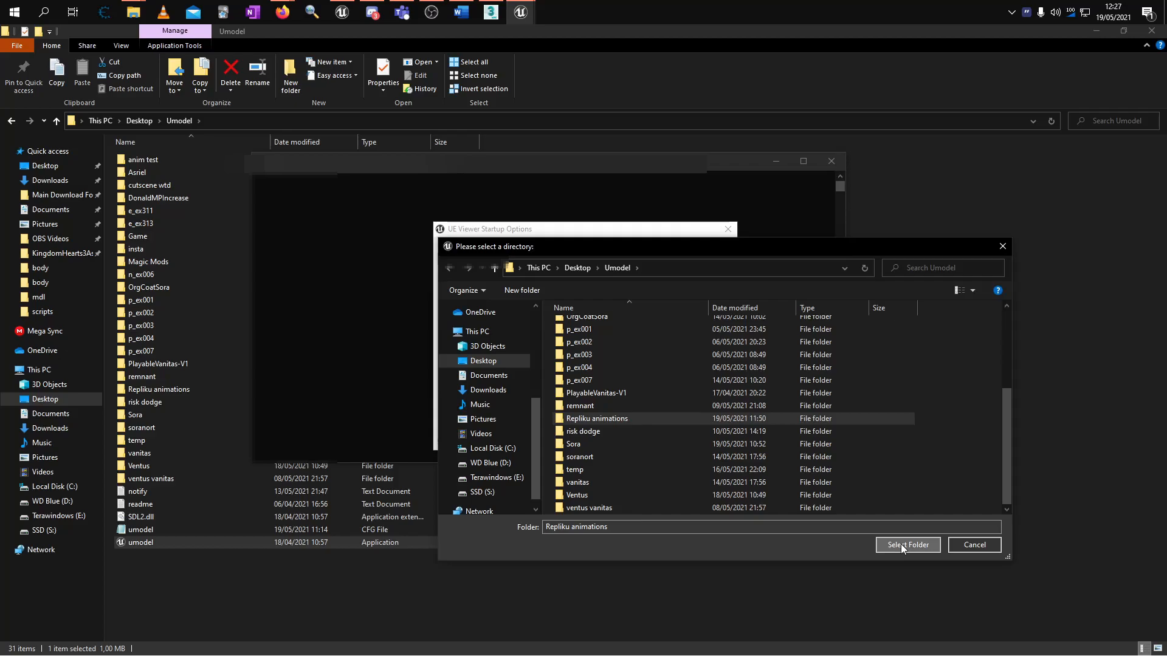
click(901, 545)
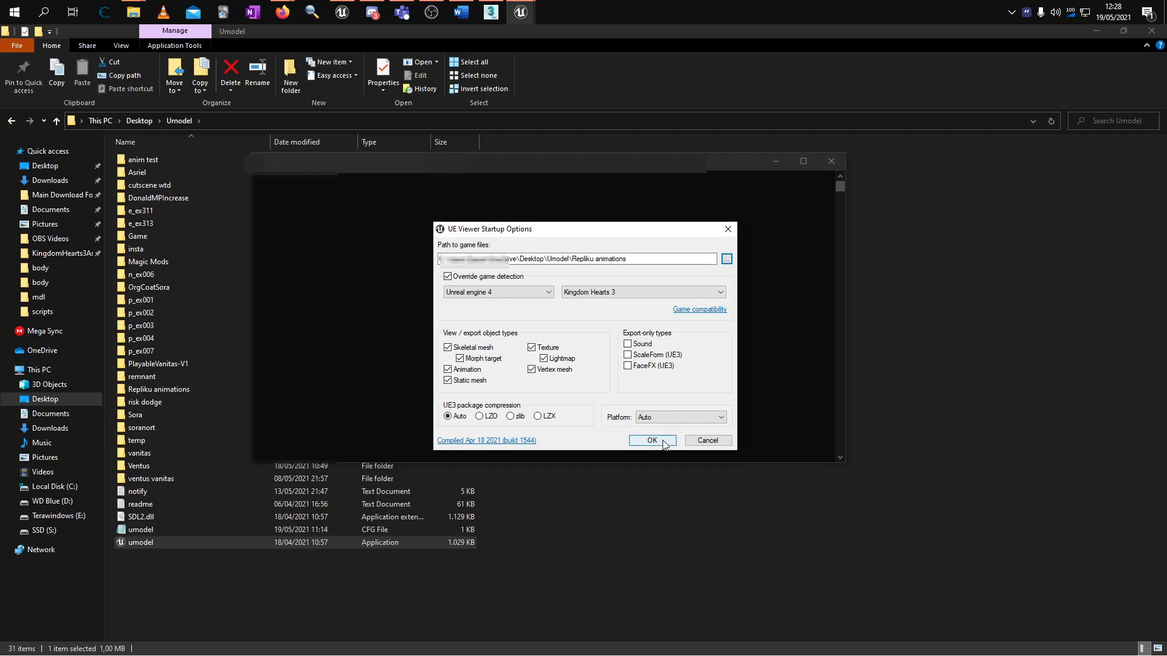
click(651, 441)
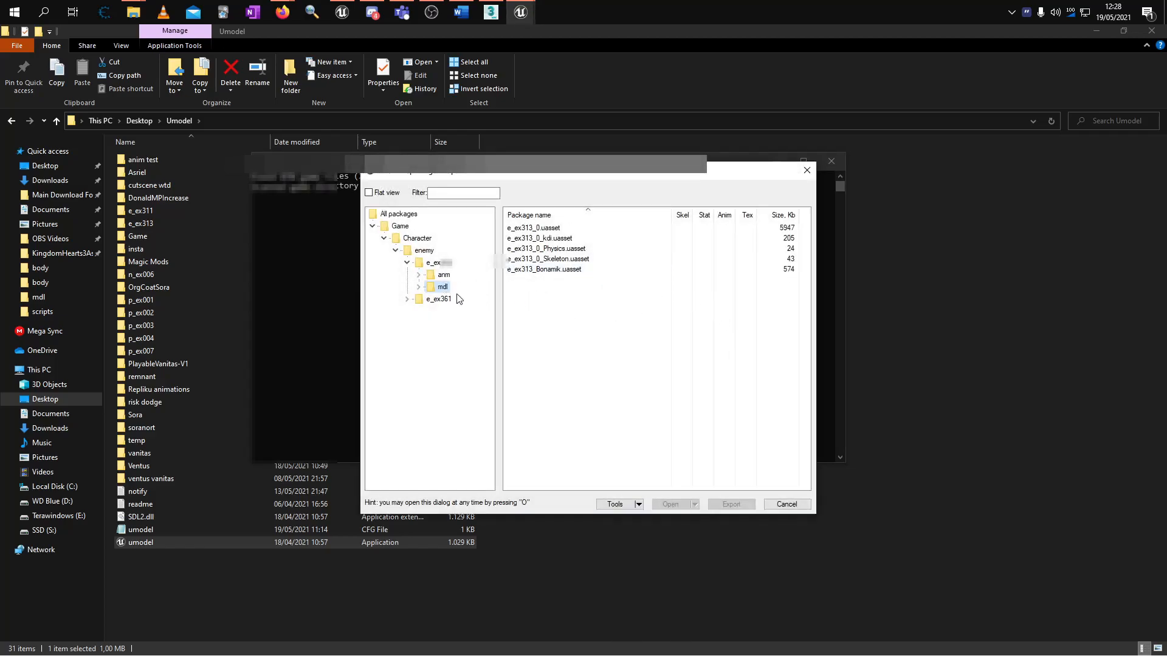
Open the e_ex313_0.uasset package from the enemy's mdl folder and load the animations available for its skeletal mesh.
double_click(578, 227)
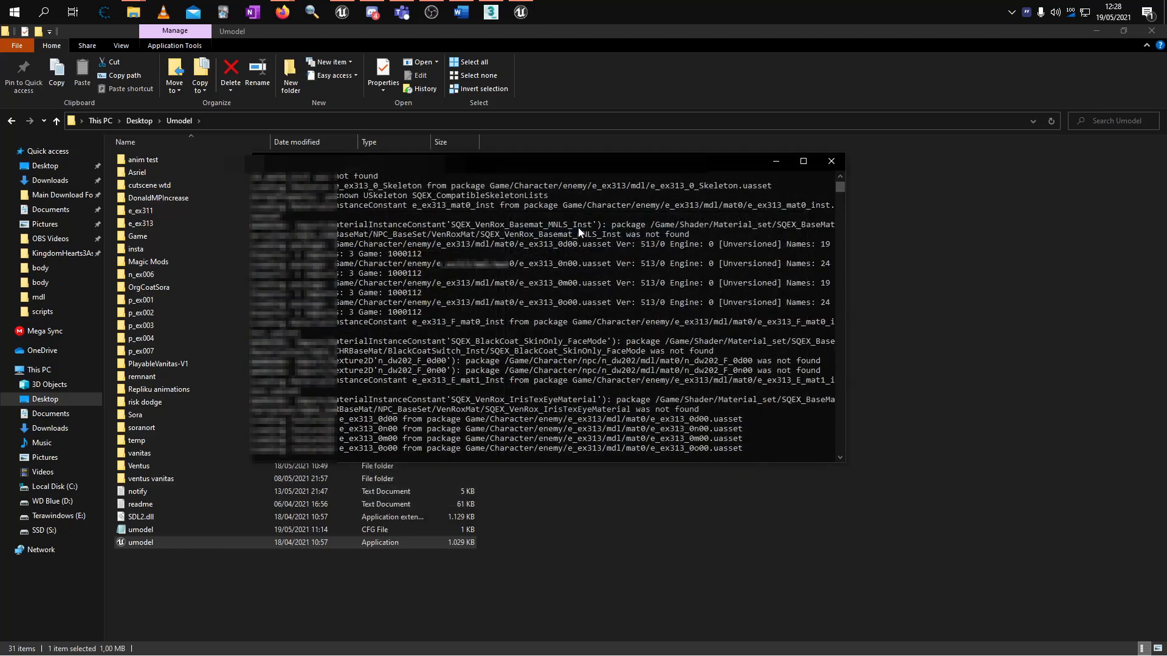
drag(684, 252, 585, 252)
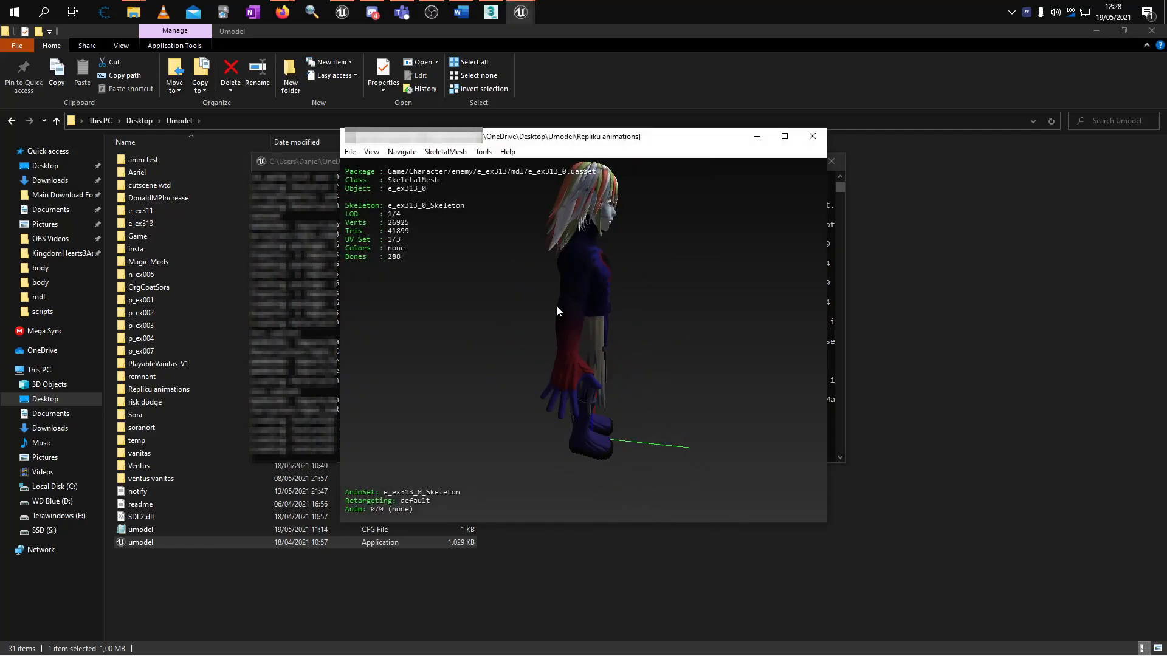
key(ctrl+a)
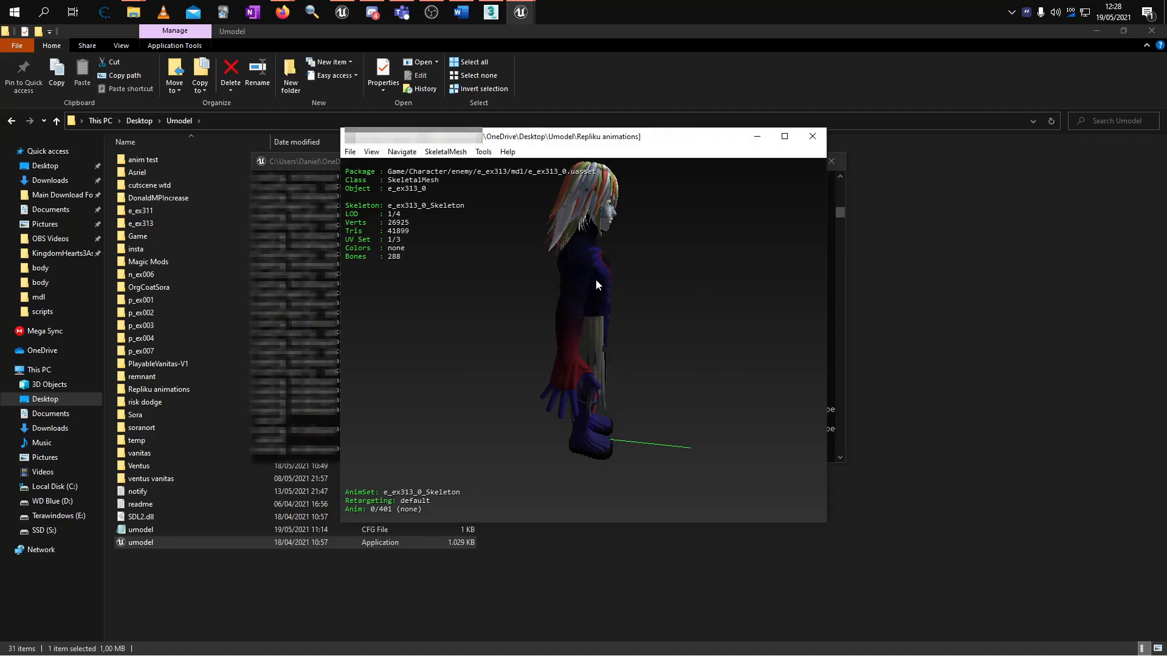
middle_drag(579, 271, 558, 311)
drag(558, 310, 559, 286)
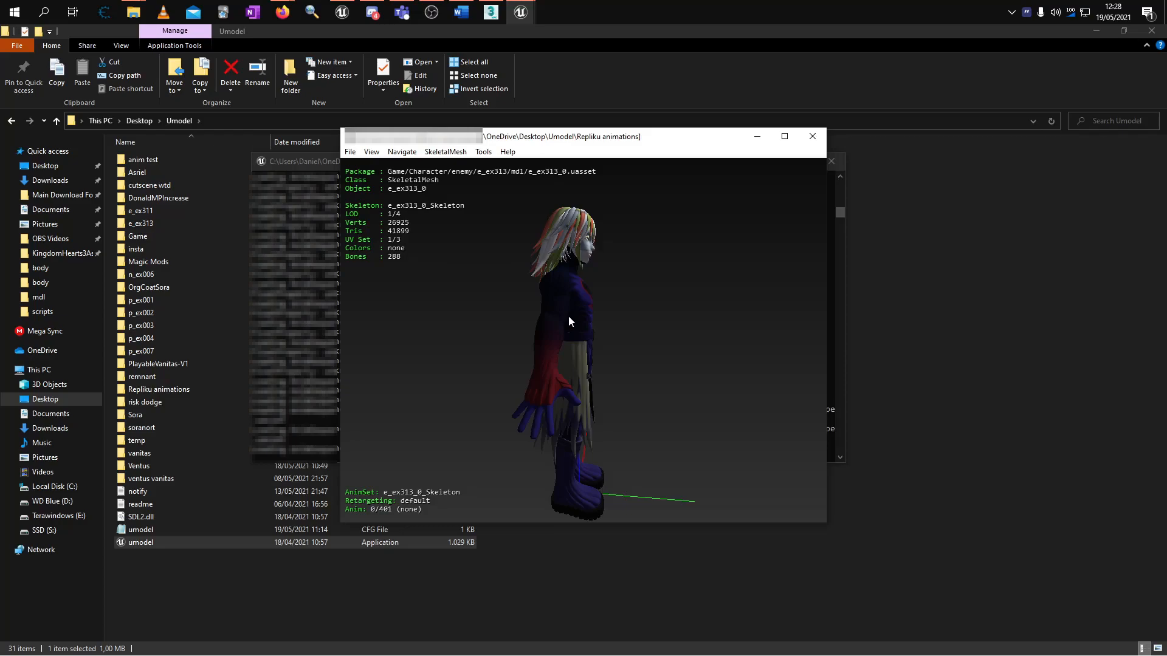
Advance to the third animation, 010, and play it on the e_ex313_0 model.
key(bracketright)
key(bracketright)
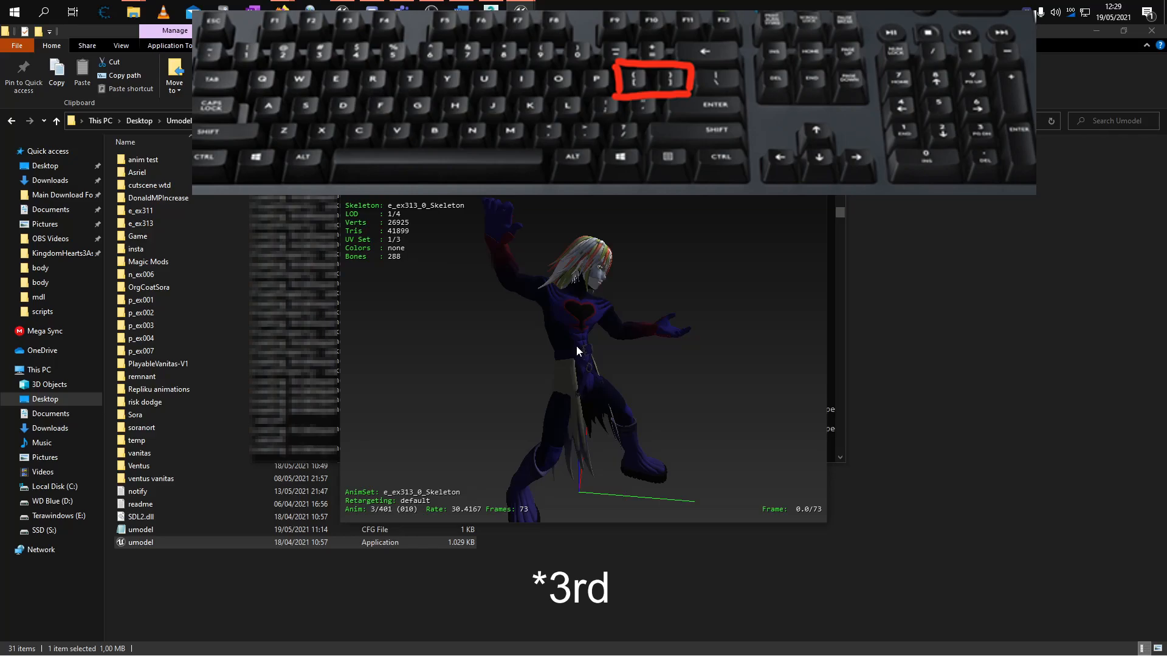
drag(588, 357, 554, 358)
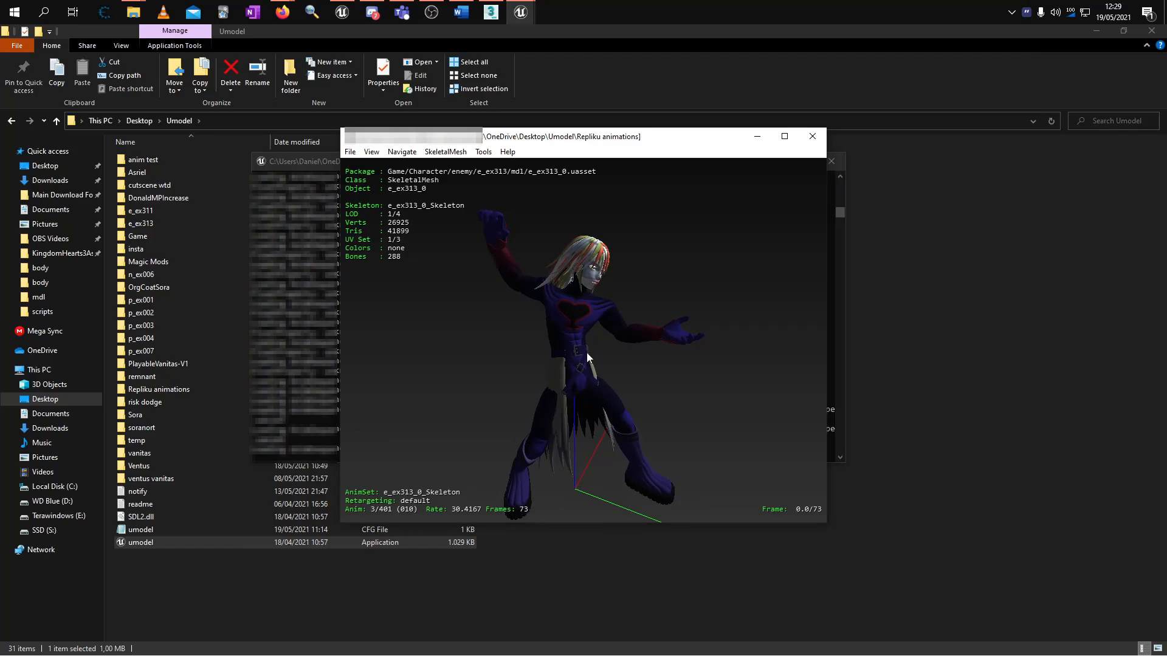
key(space)
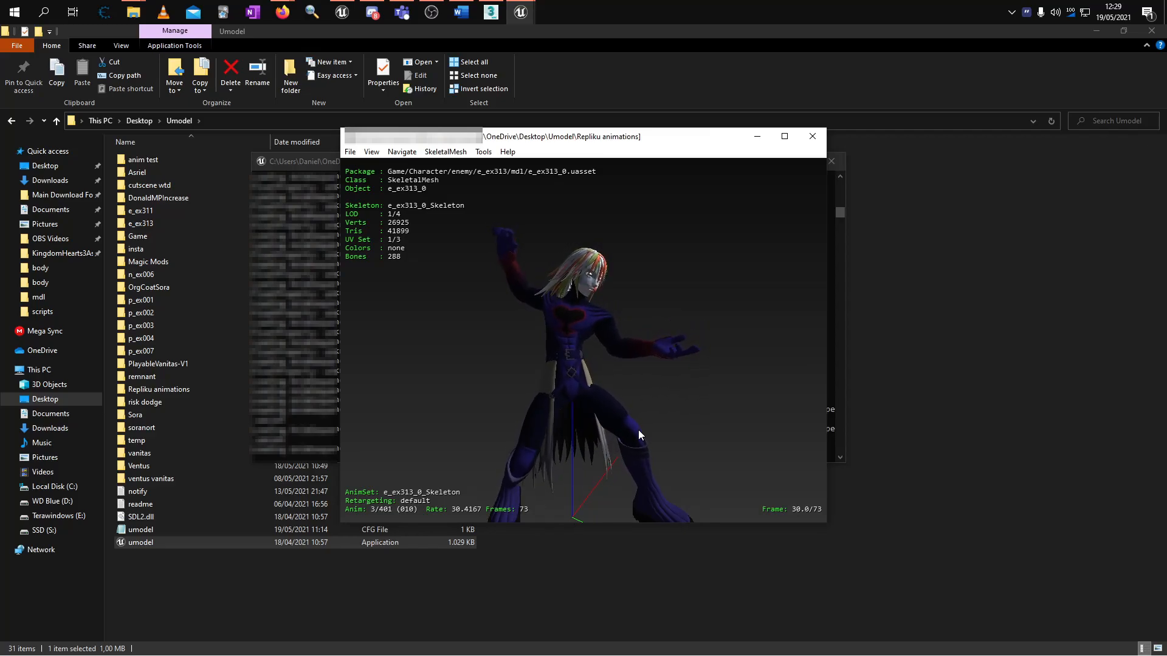
Browse backwards through the model's animations, wrapping around to the end of the set, until reaching LC401.
key(bracketleft)
key(bracketleft)
key(bracketleft)
key(bracketleft)
key(bracketleft)
key(bracketleft)
key(bracketleft)
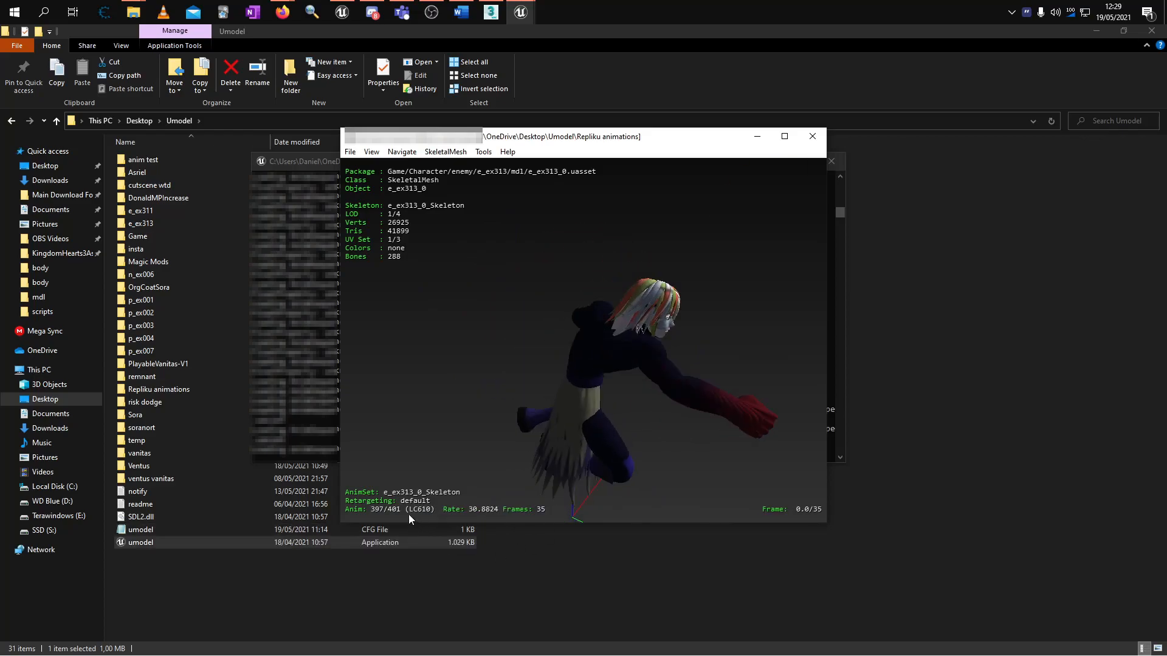
key(bracketleft)
key(bracketleft)
key(bracketleft)
key(bracketleft)
key(bracketleft)
key(bracketleft)
key(bracketleft)
key(bracketleft)
key(bracketleft)
key(bracketleft)
key(bracketleft)
key(bracketleft)
key(bracketleft)
key(bracketleft)
key(bracketleft)
key(bracketleft)
key(bracketleft)
key(bracketleft)
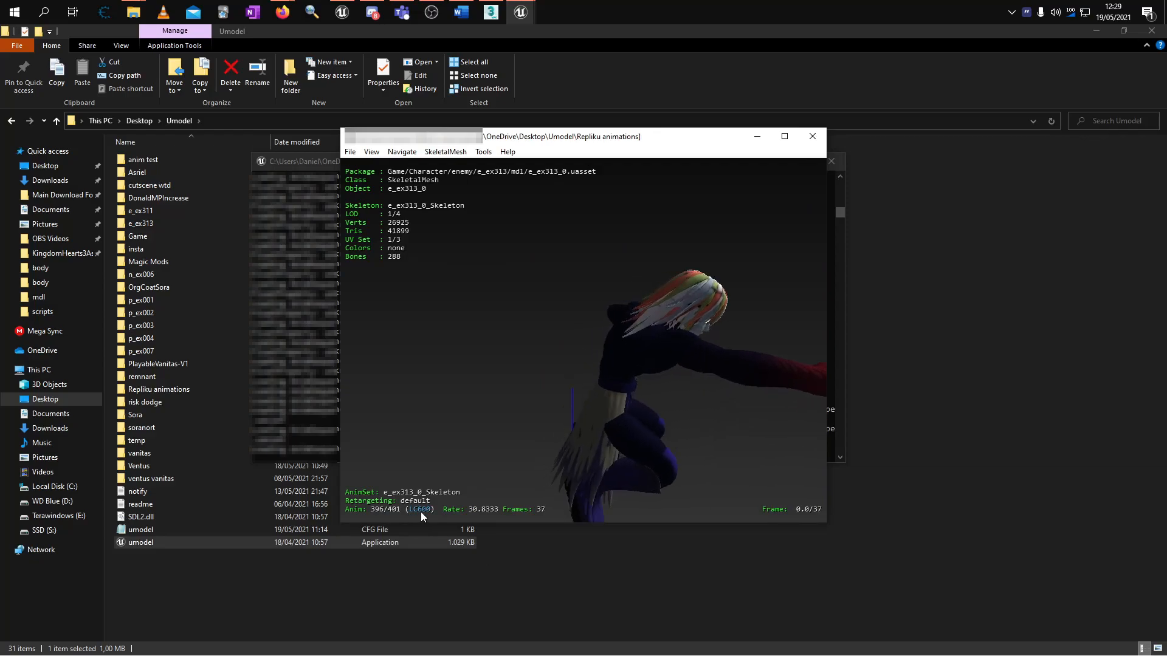
key(bracketleft)
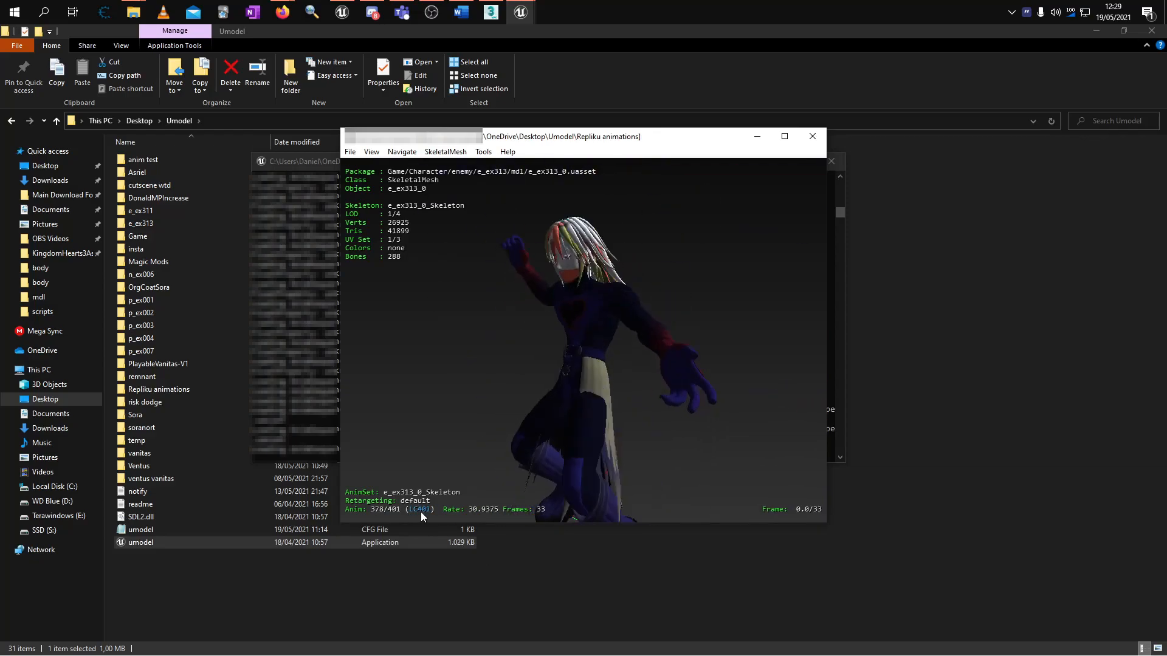
Examine the LC401 animation playing on the model from different angles, and close the viewer.
drag(489, 399, 629, 398)
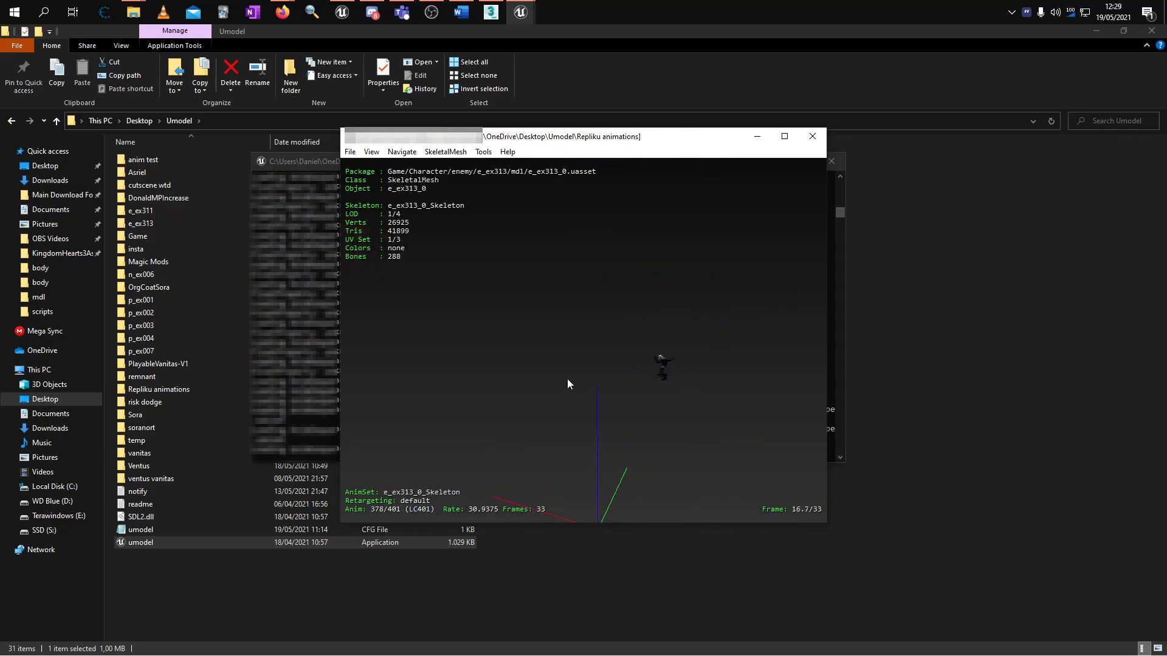
scroll(589, 389, down, 3)
scroll(594, 390, up, 2)
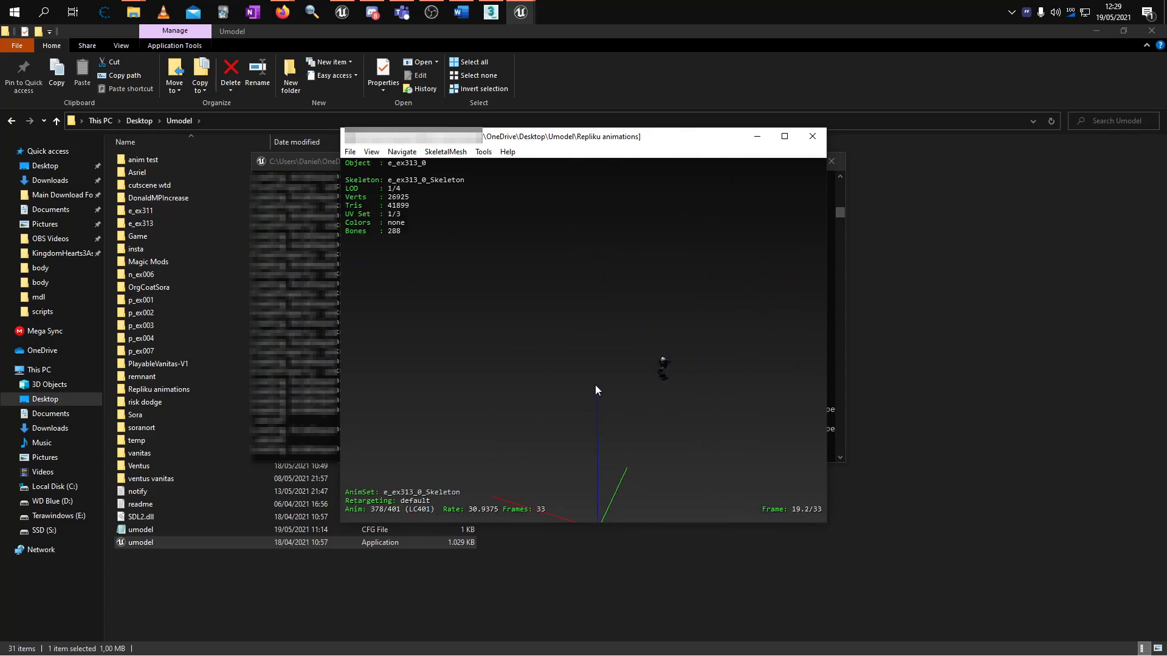
drag(619, 376, 704, 355)
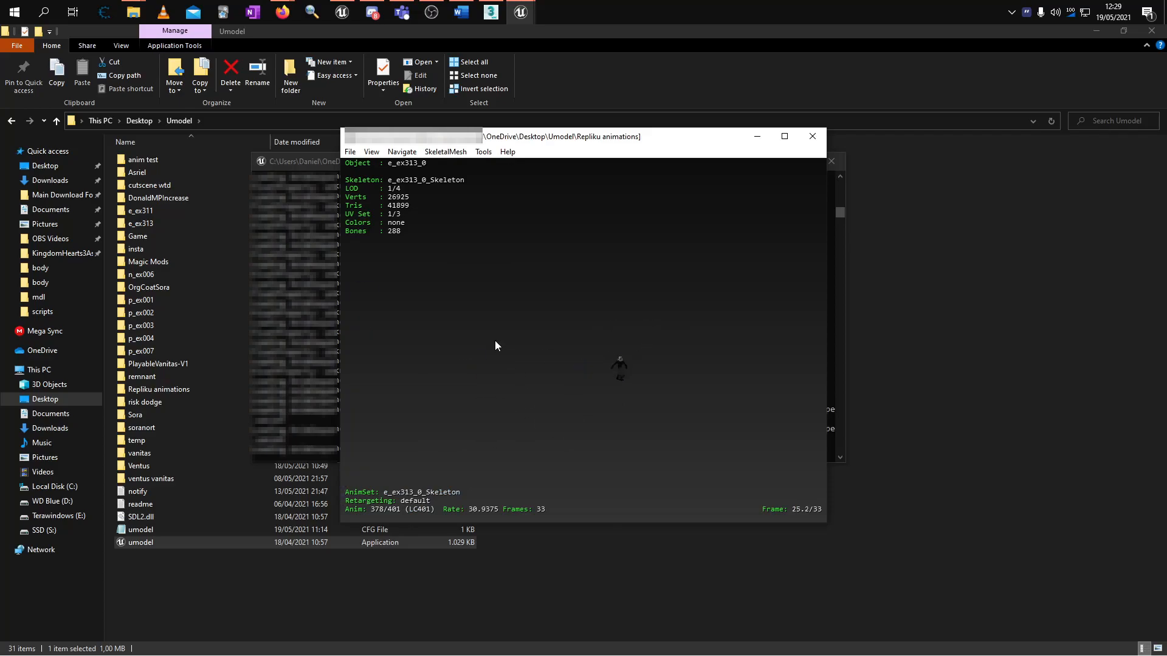
click(809, 141)
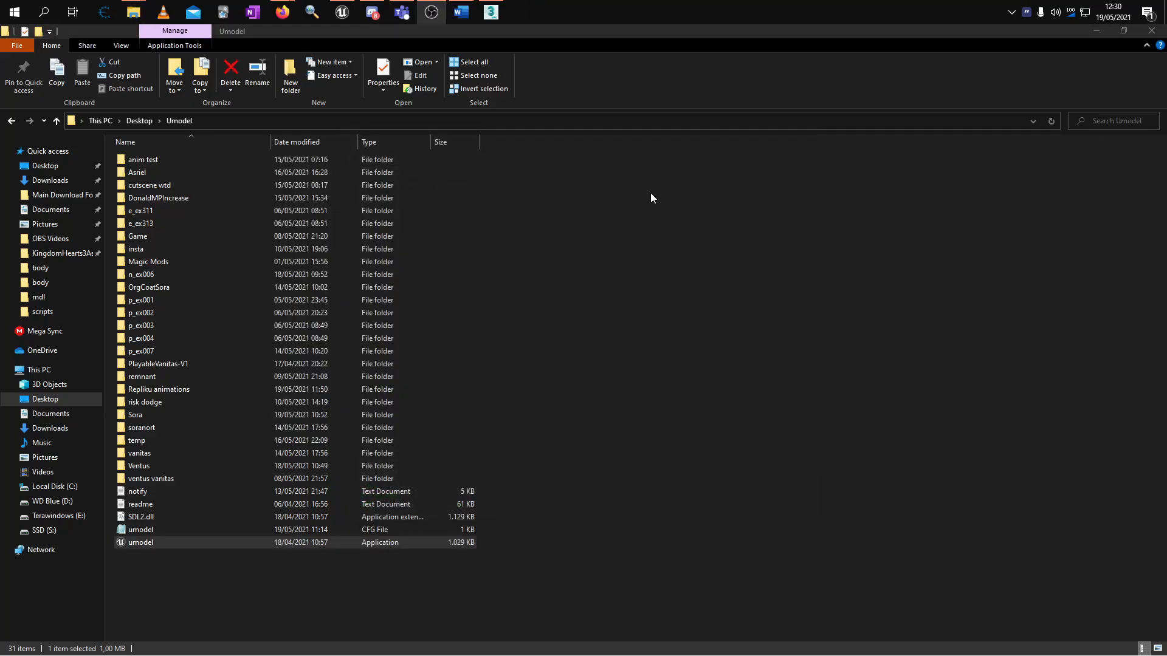
Switch to 3ds Max and bring up the MAXScript utility's chooser for running a script from the scripts folder.
mouse_move(496, 15)
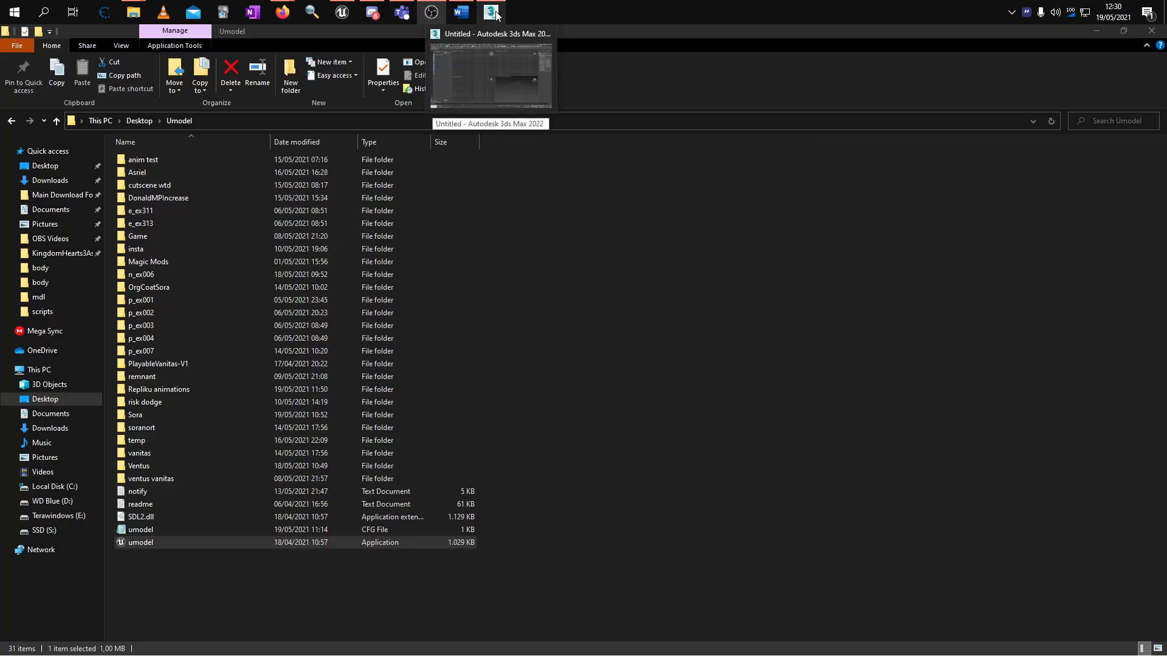
click(496, 15)
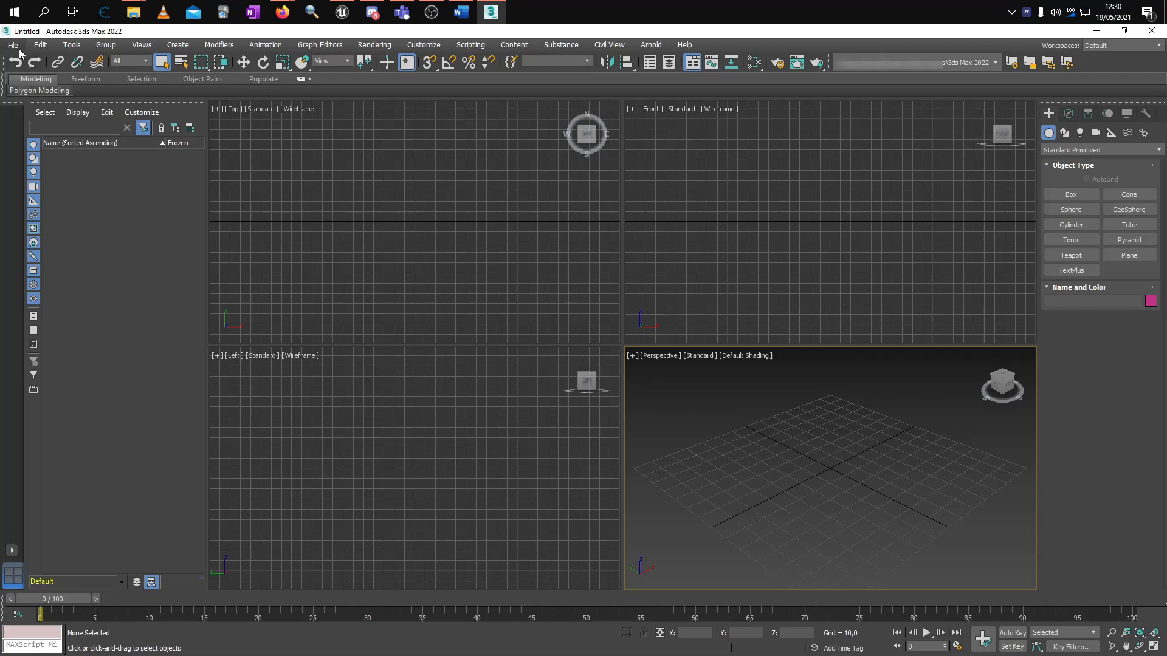
click(1146, 114)
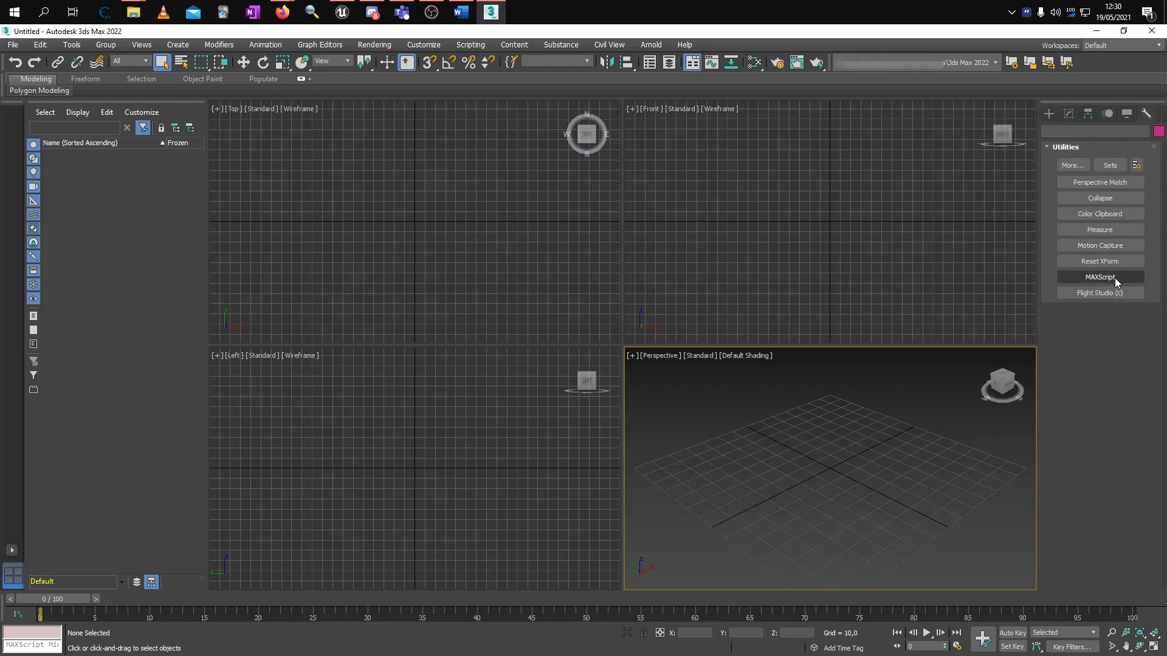
click(1094, 277)
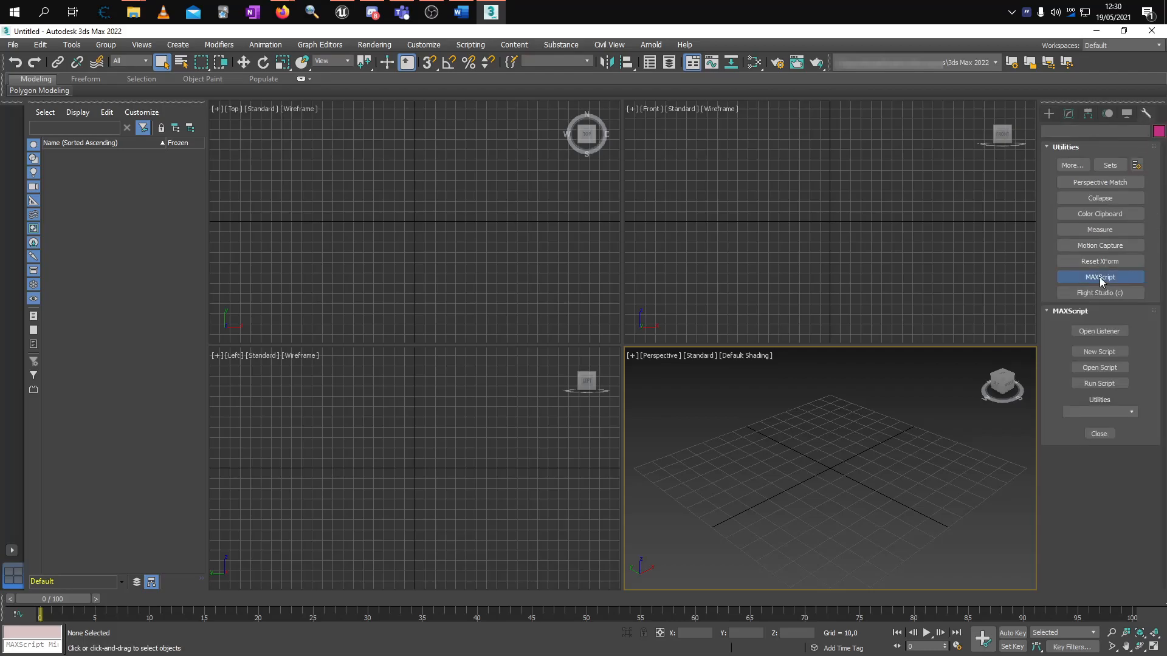
click(1099, 383)
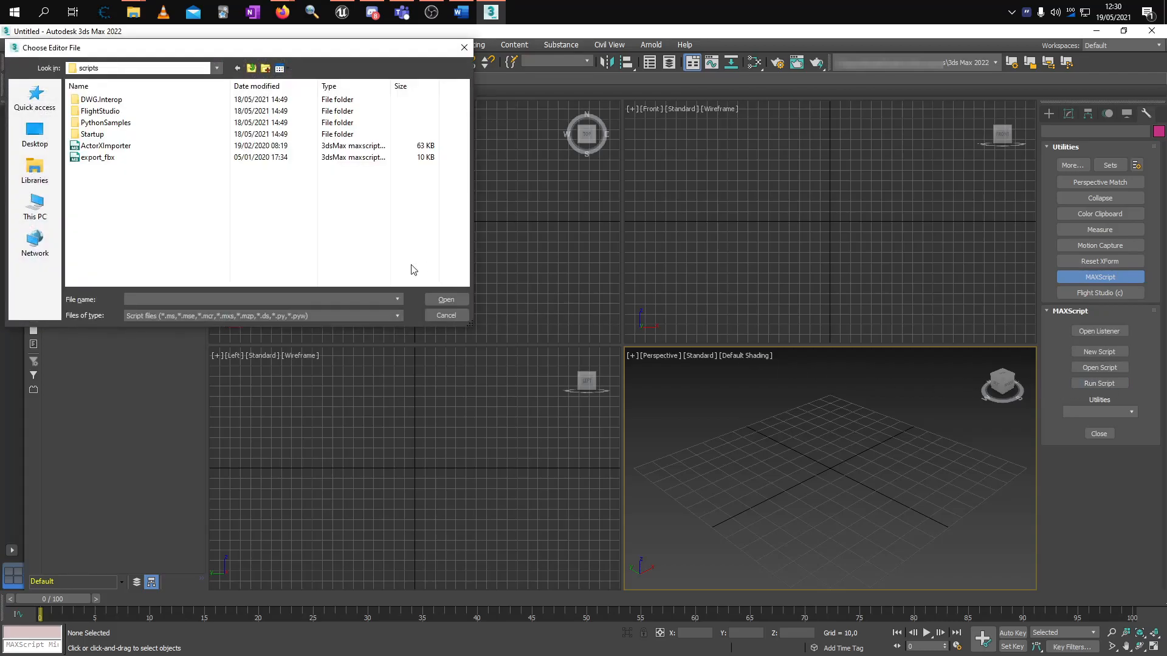
click(144, 158)
click(138, 146)
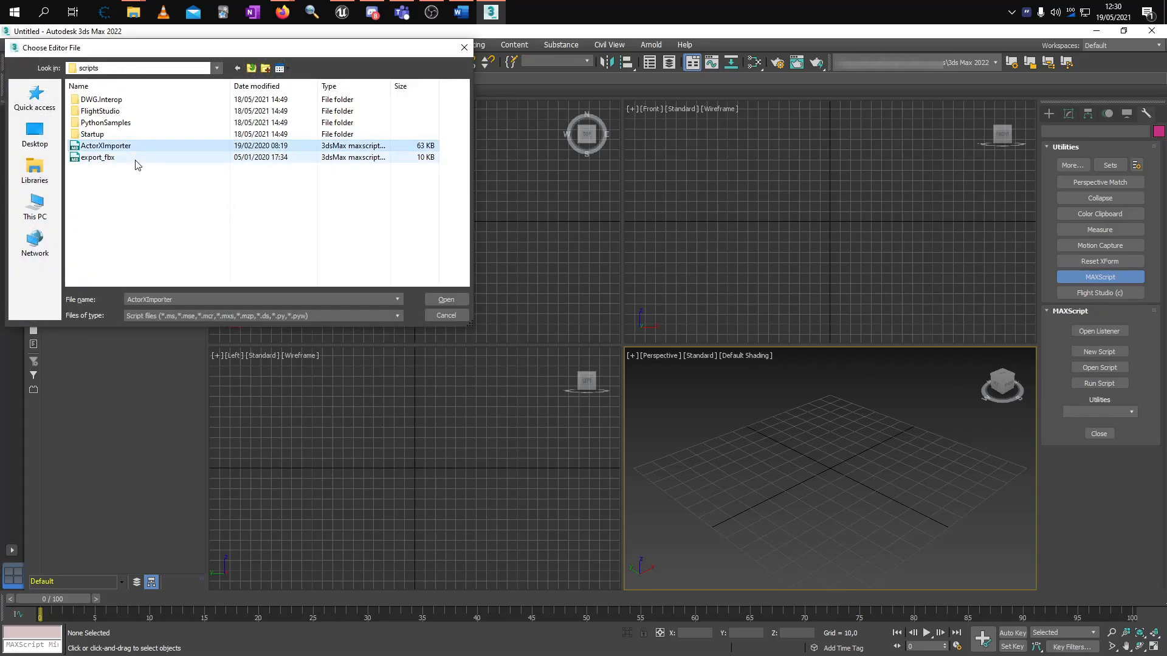
click(136, 158)
Switch to Firefox and open the downloaded ActorXImporter.zip archive, dismissing the WinRAR notification.
click(283, 12)
click(356, 55)
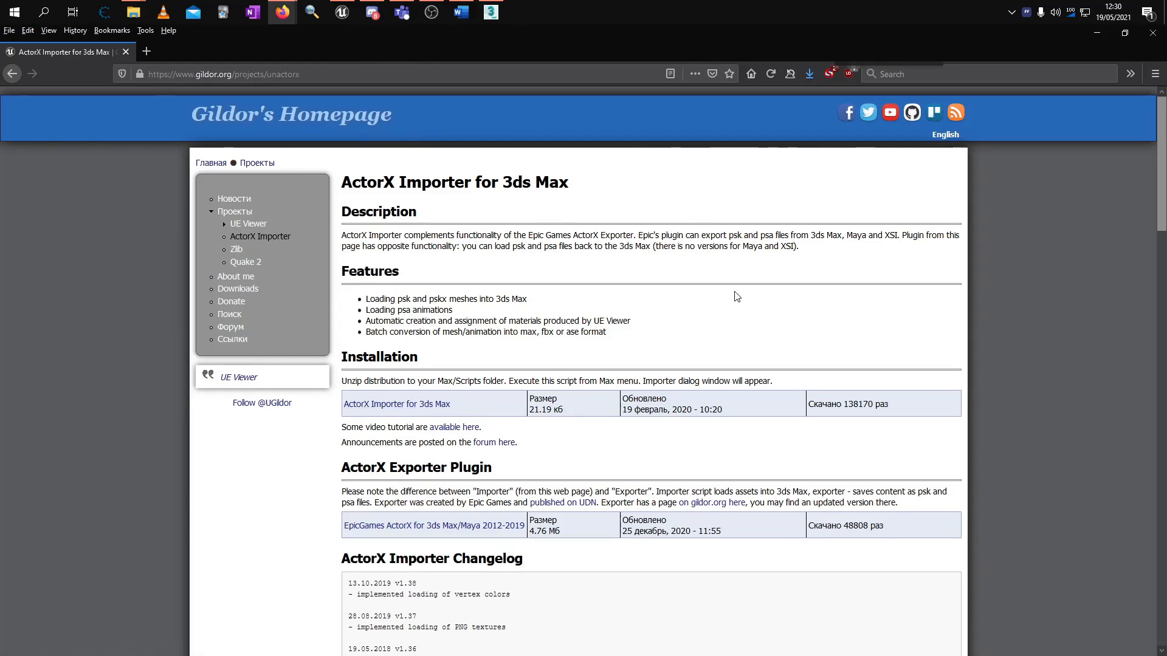
click(809, 75)
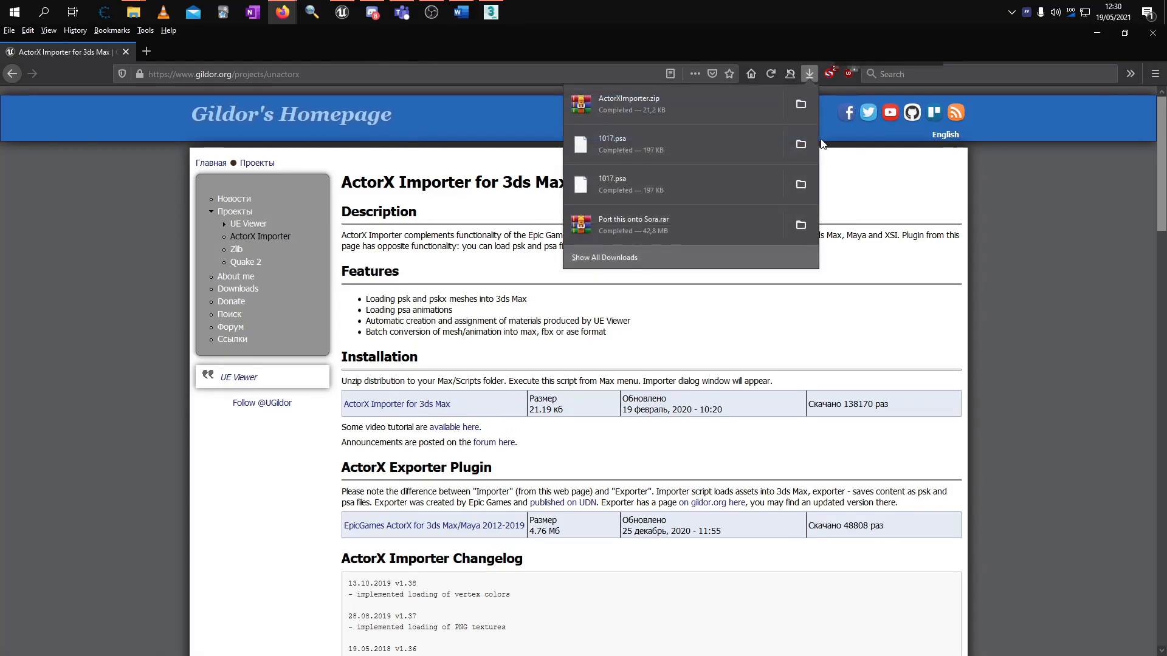
click(713, 98)
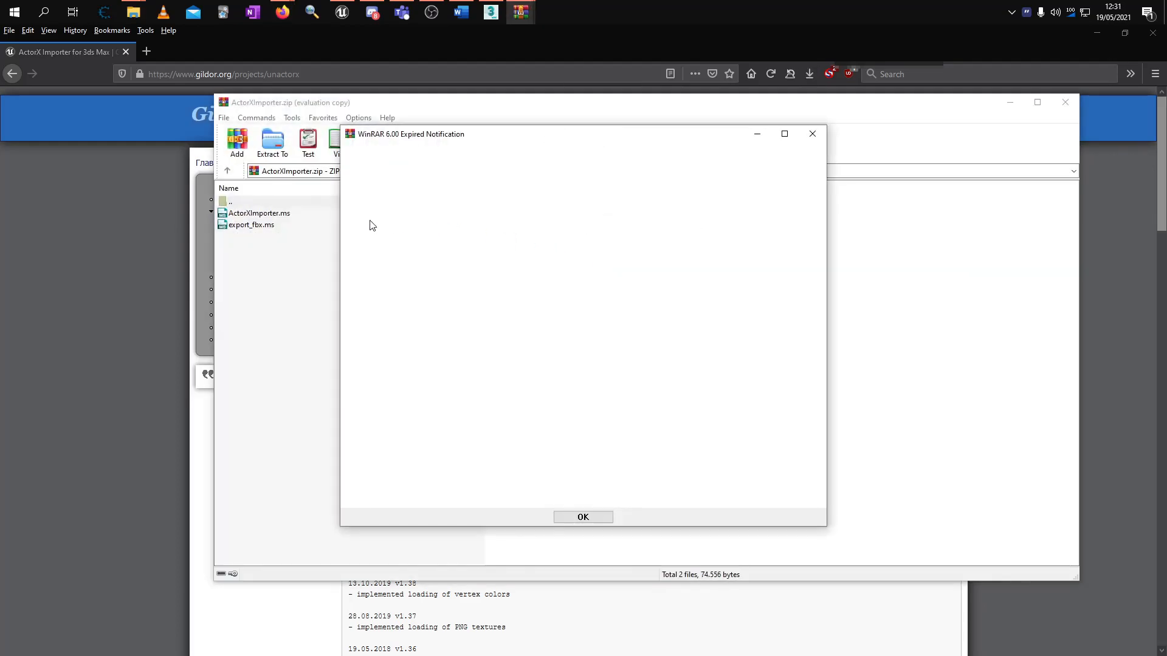
click(814, 134)
Copy both script files from the ActorXImporter archive into the 3ds Max scripts folder, skipping files with the same names.
click(251, 224)
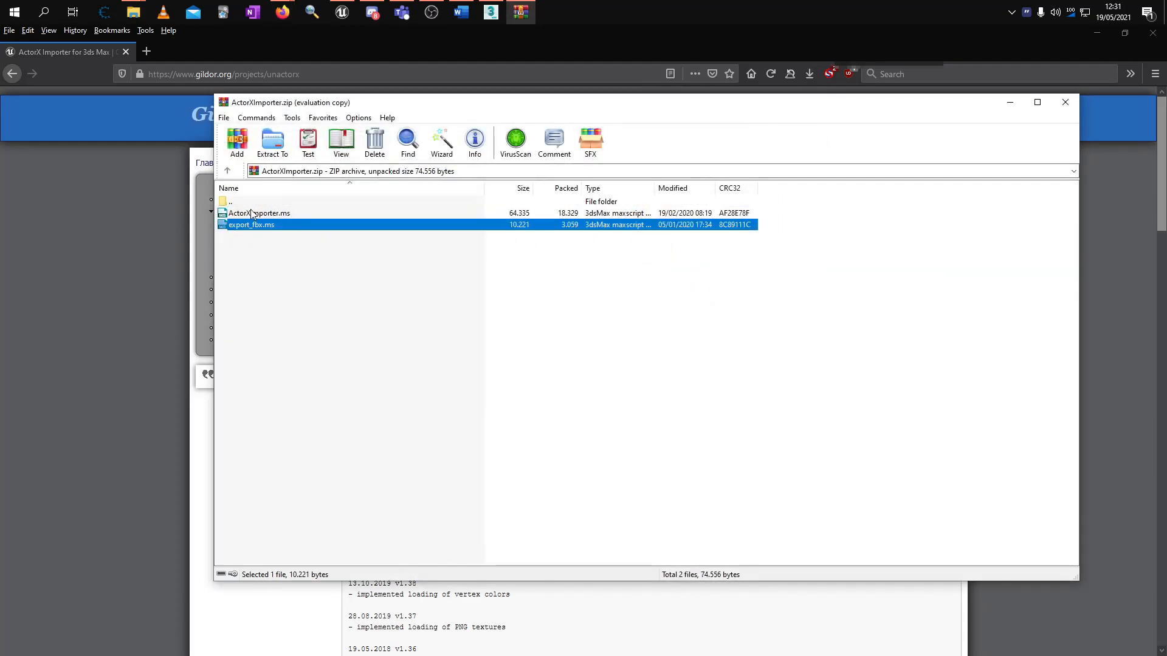
key(ctrl+a)
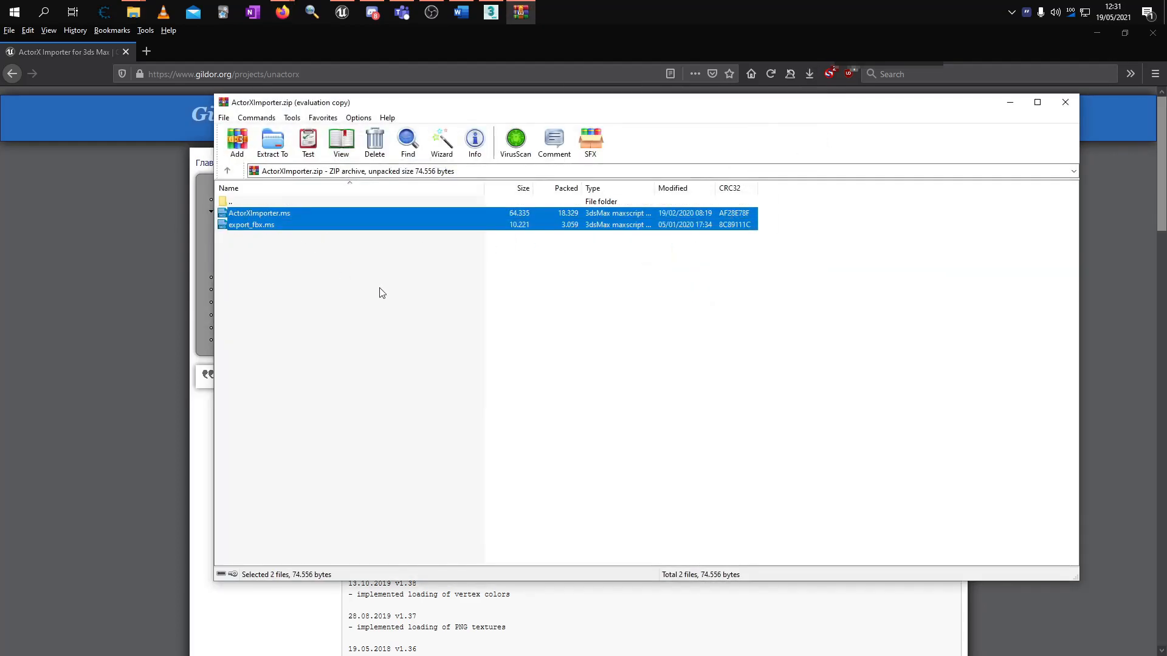
click(1065, 102)
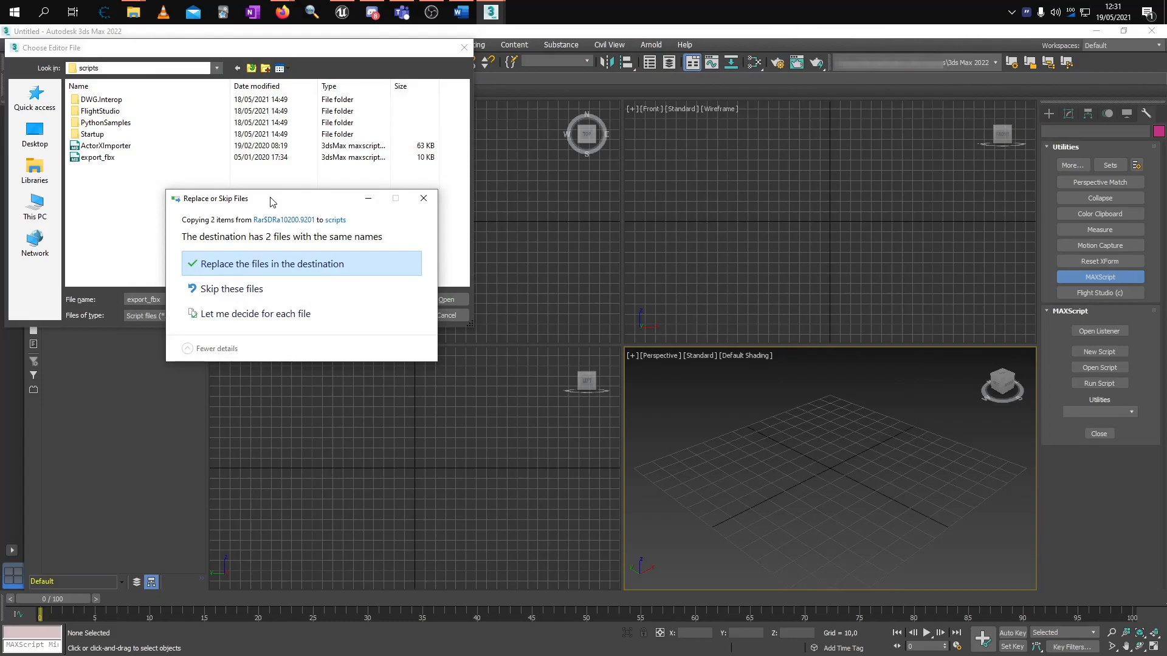
click(241, 296)
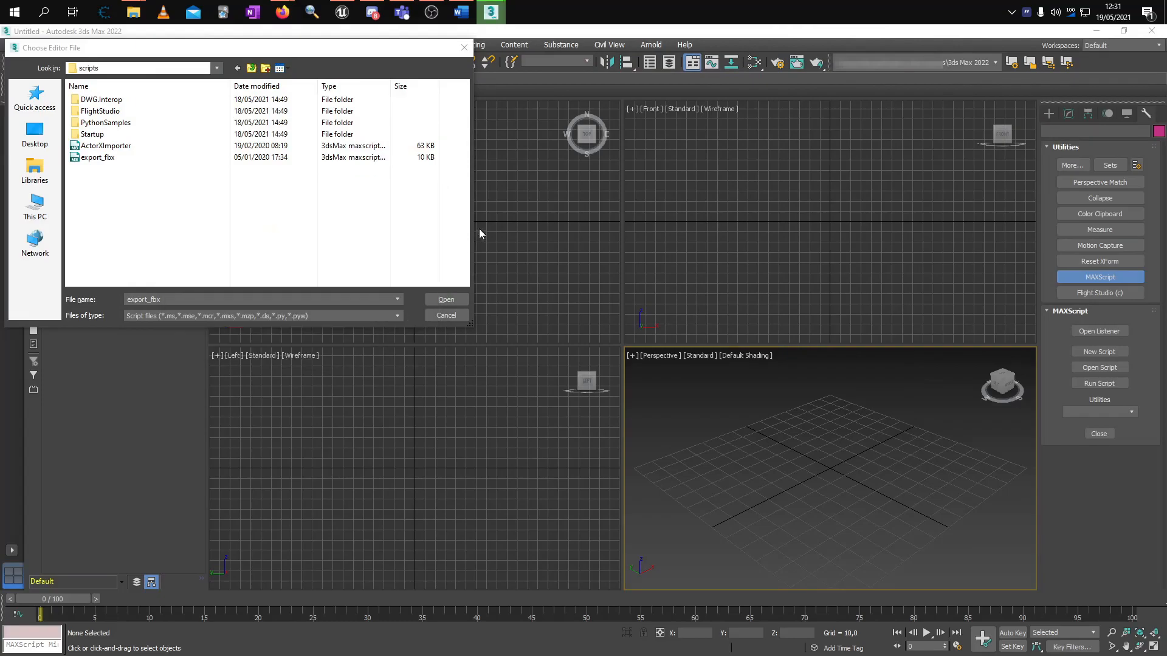
Run the ActorXImporter script from the scripts folder.
click(146, 146)
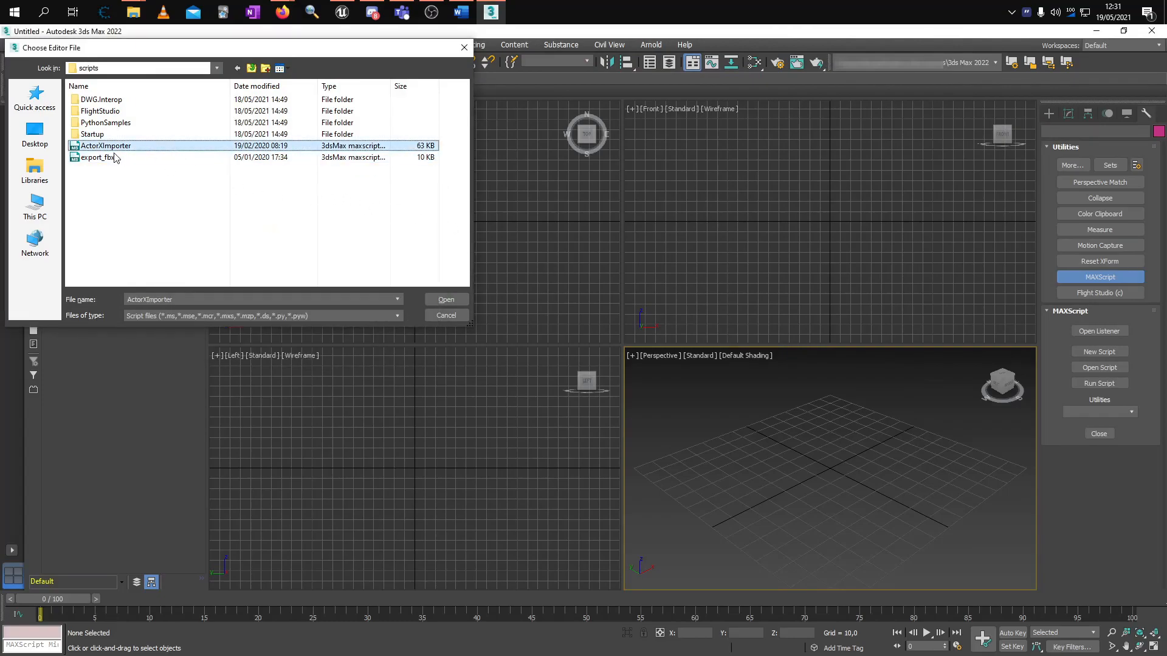
click(445, 300)
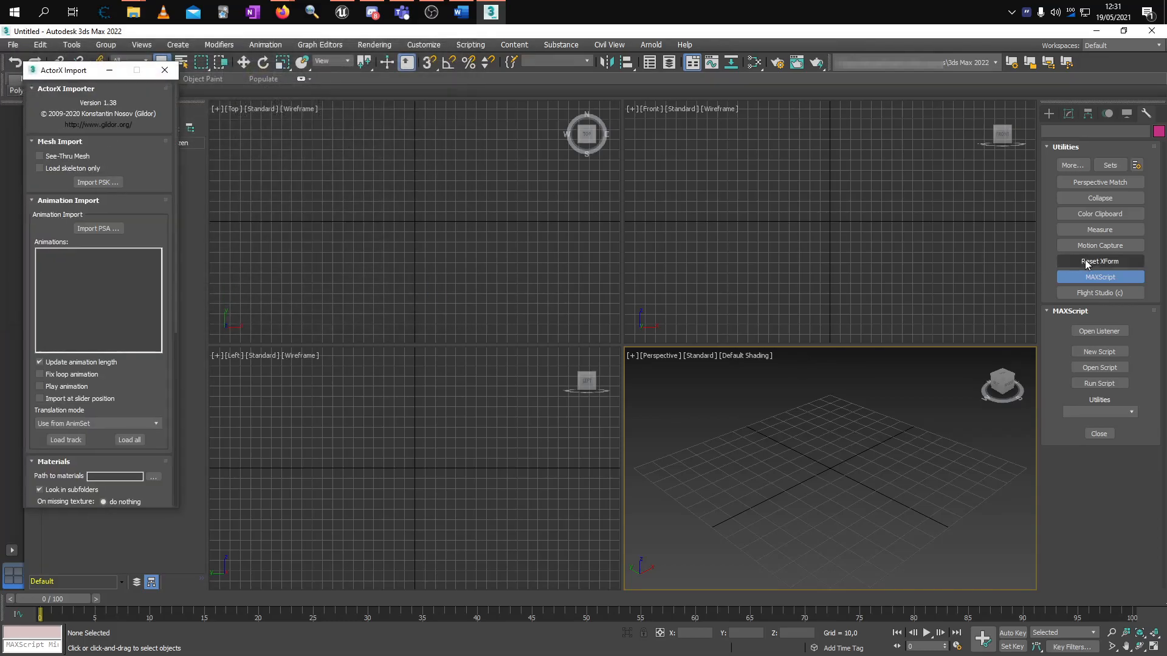
Run the export_fbx script from the scripts folder to bring up the FBX batch exporter.
click(1109, 384)
click(97, 157)
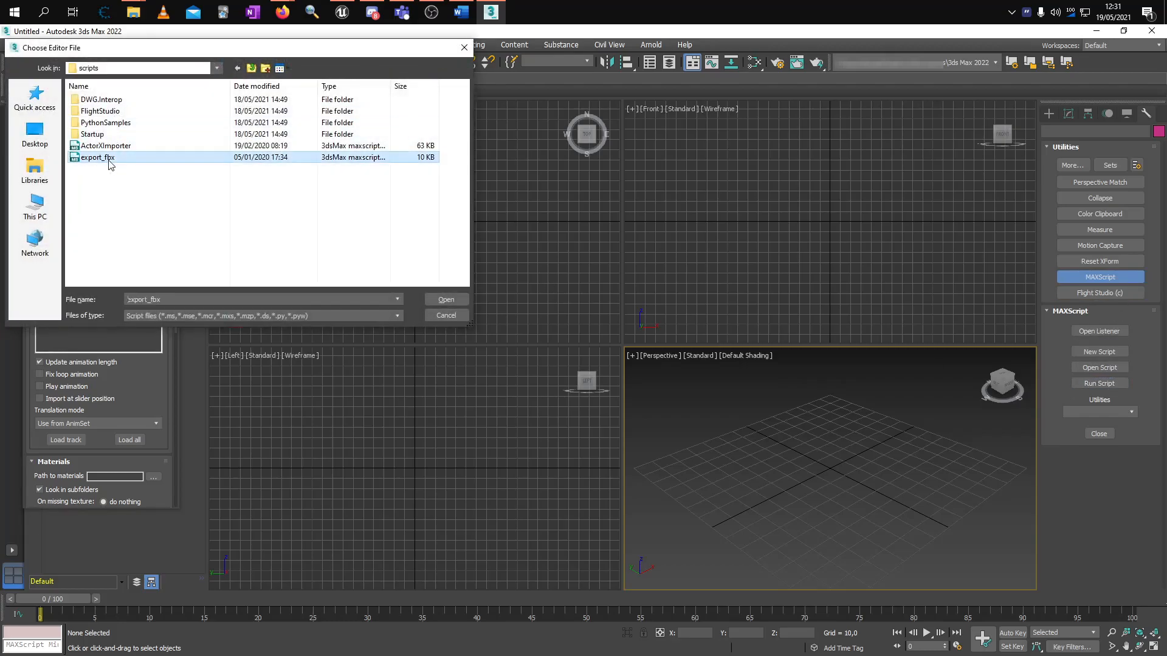
click(446, 300)
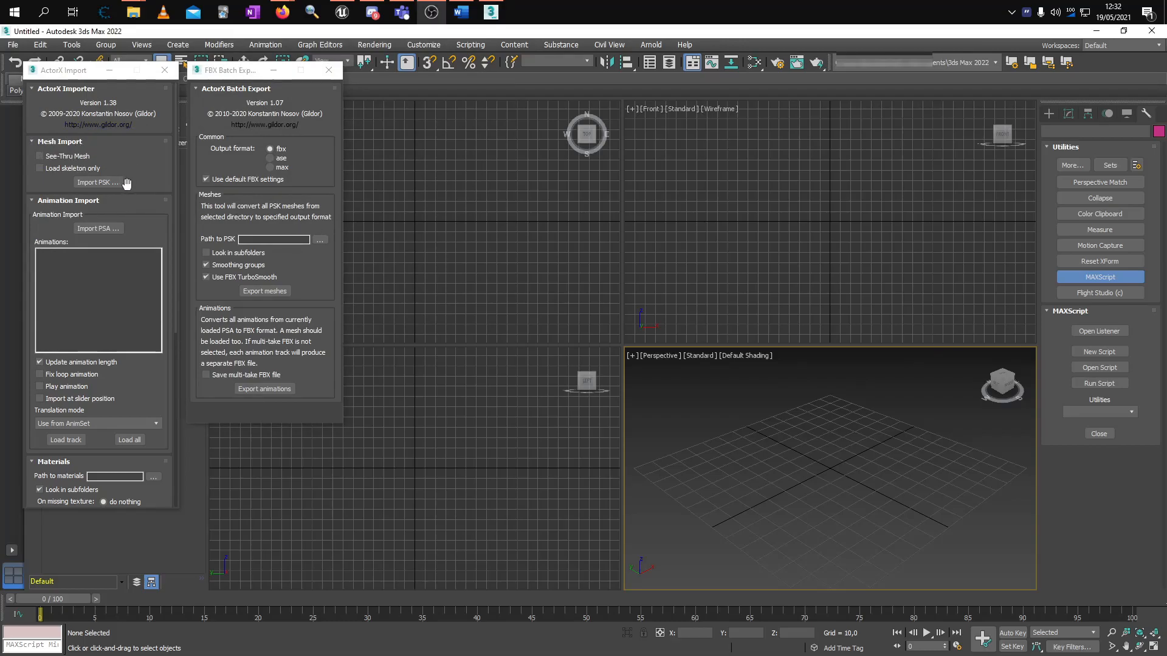
Import the mesh p_ex001_0.psk from Umodel/Sora/Game/Character/pc/p_ex001/mdl with ActorX Importer.
click(97, 182)
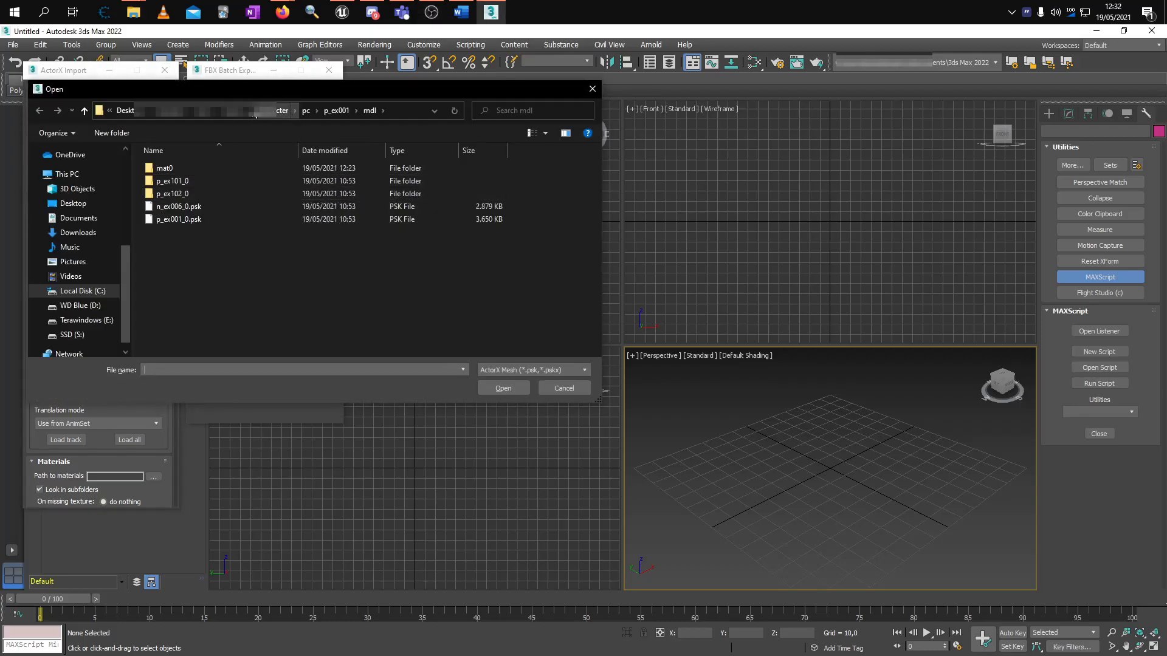
click(175, 111)
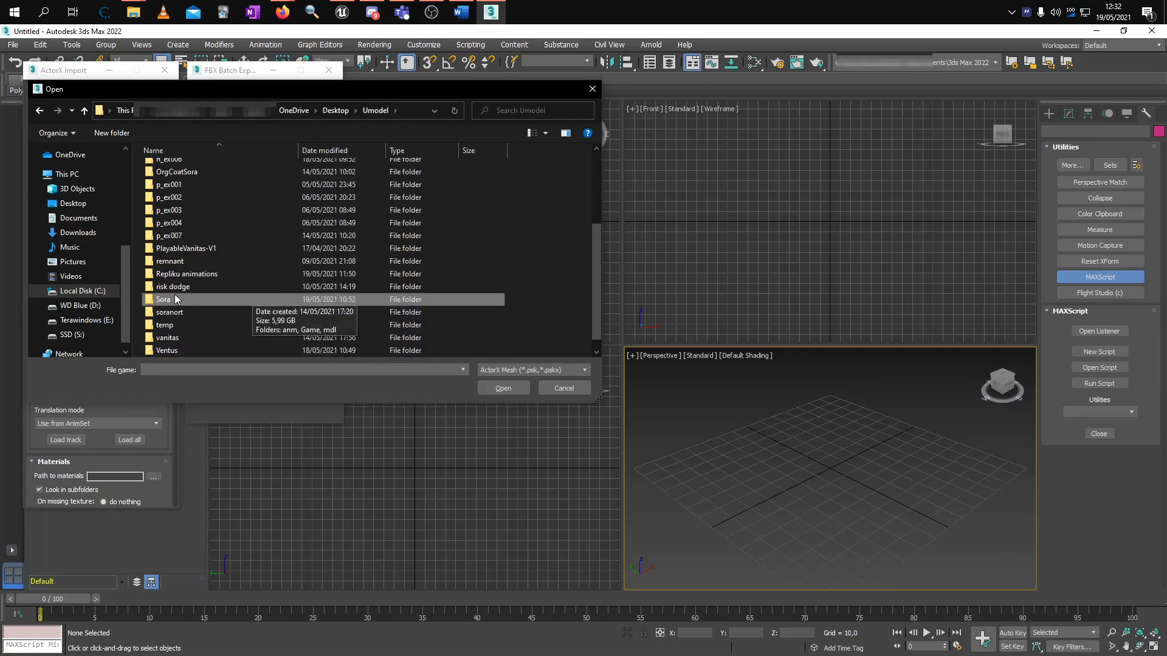
double_click(184, 299)
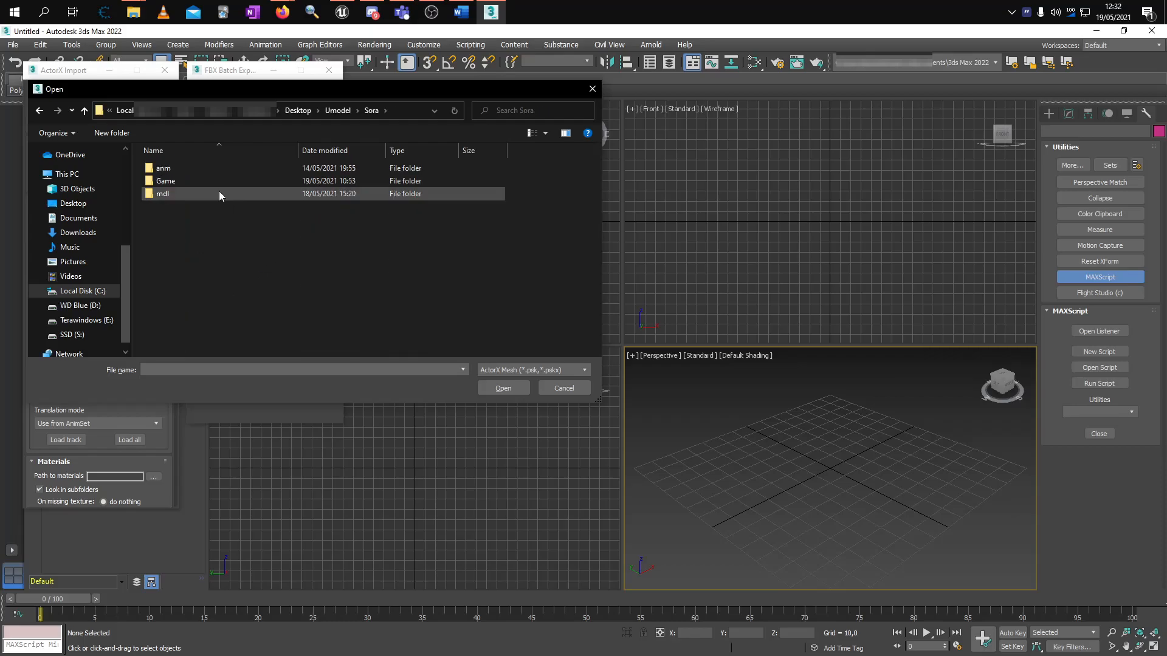
click(157, 182)
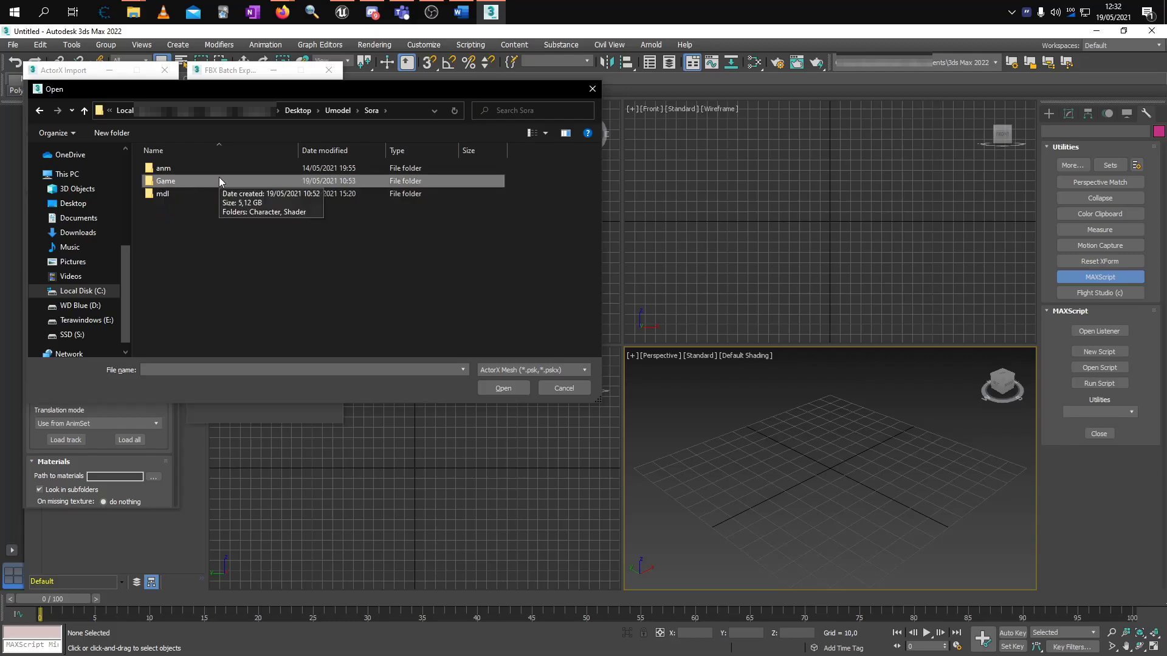
double_click(193, 179)
double_click(194, 169)
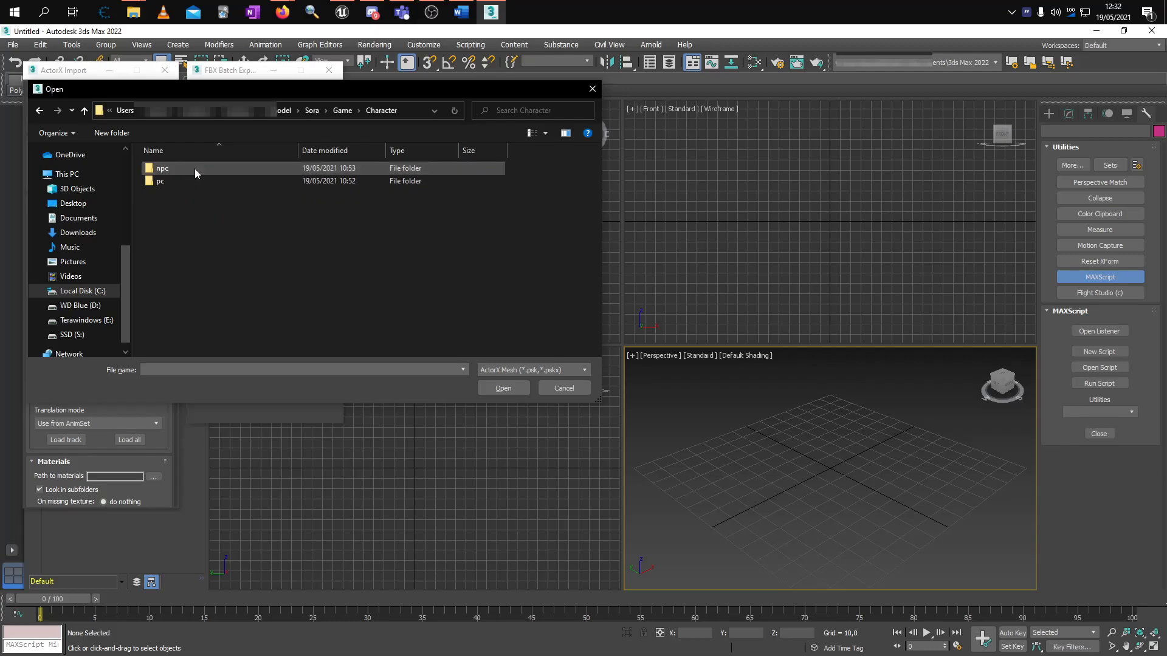
double_click(176, 181)
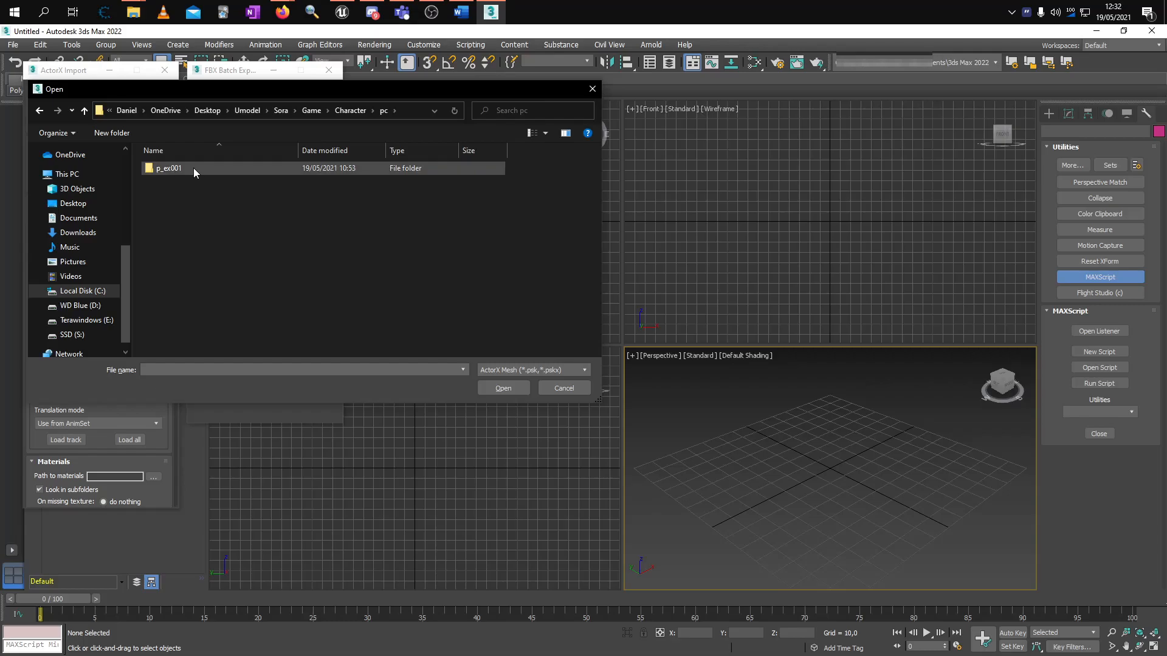
double_click(192, 167)
double_click(192, 178)
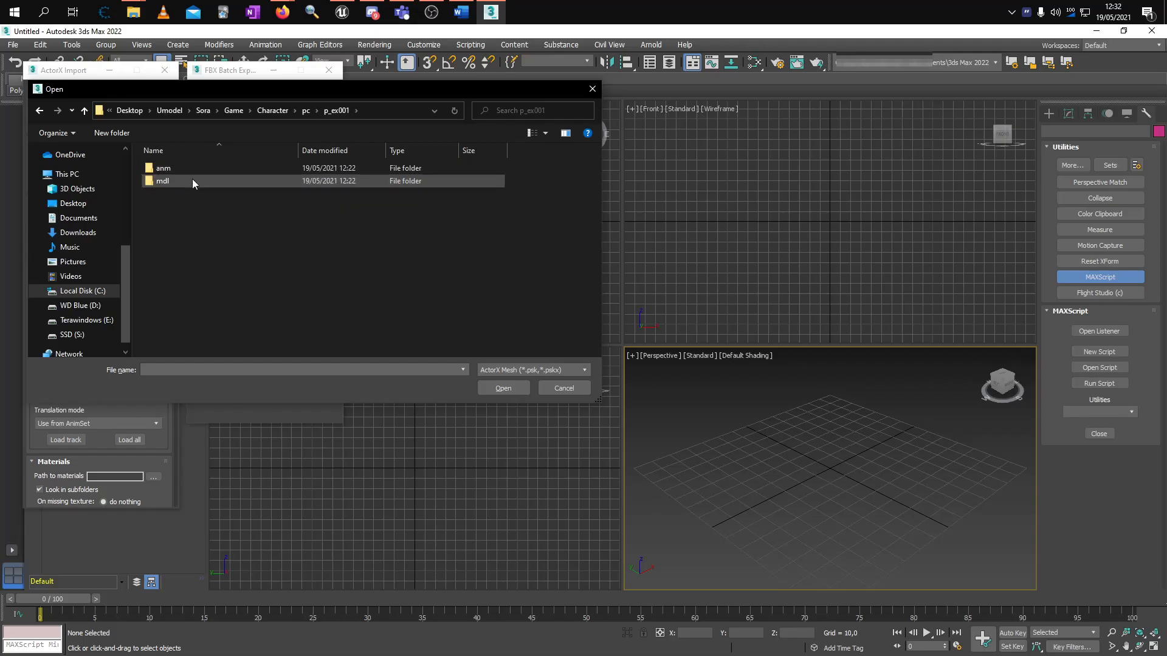
click(268, 220)
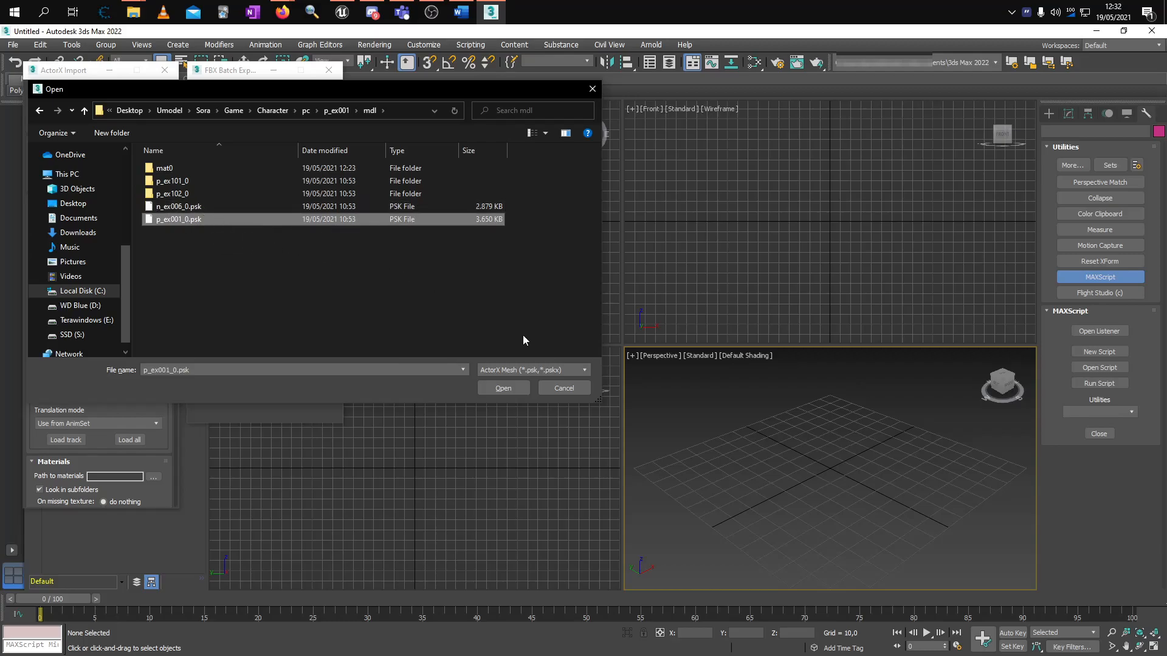
click(504, 387)
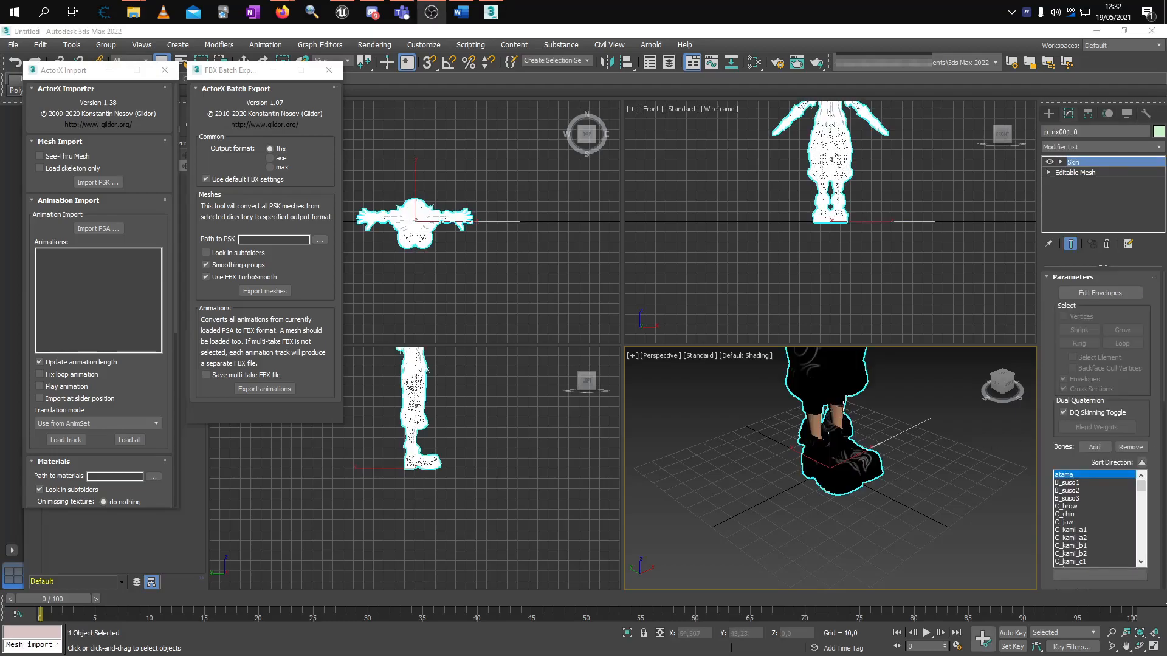
middle_drag(858, 375, 829, 506)
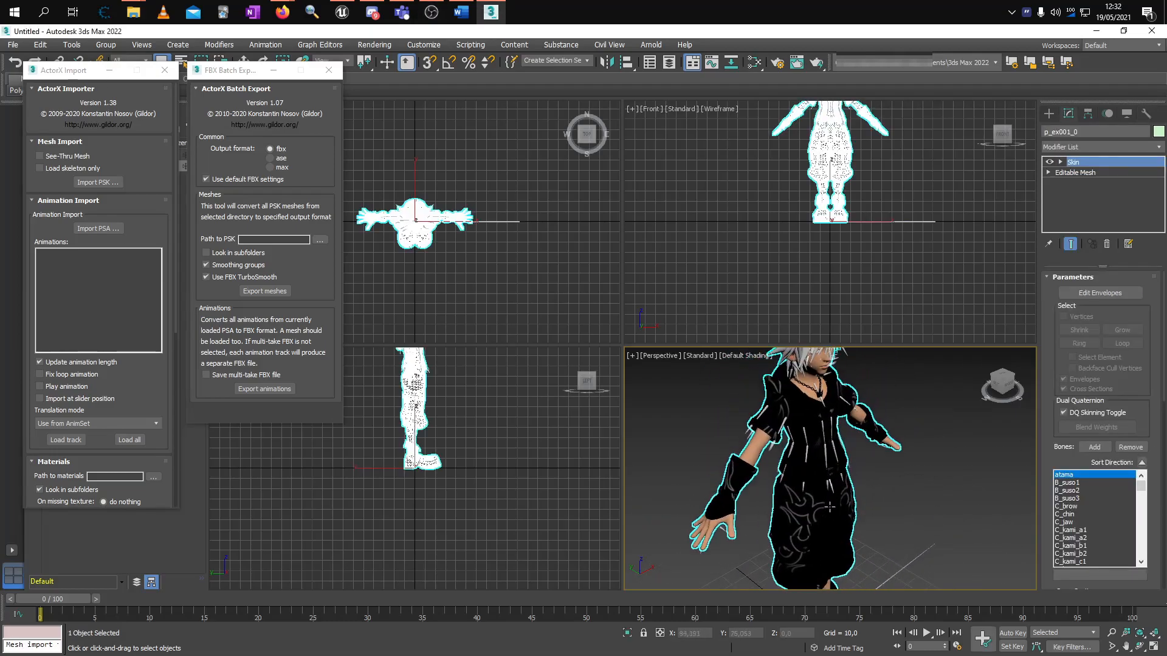
Run the mesh export in FBX Batch Export with fbx output, and import p_ex001_0.psk again from the mdl folder.
click(270, 293)
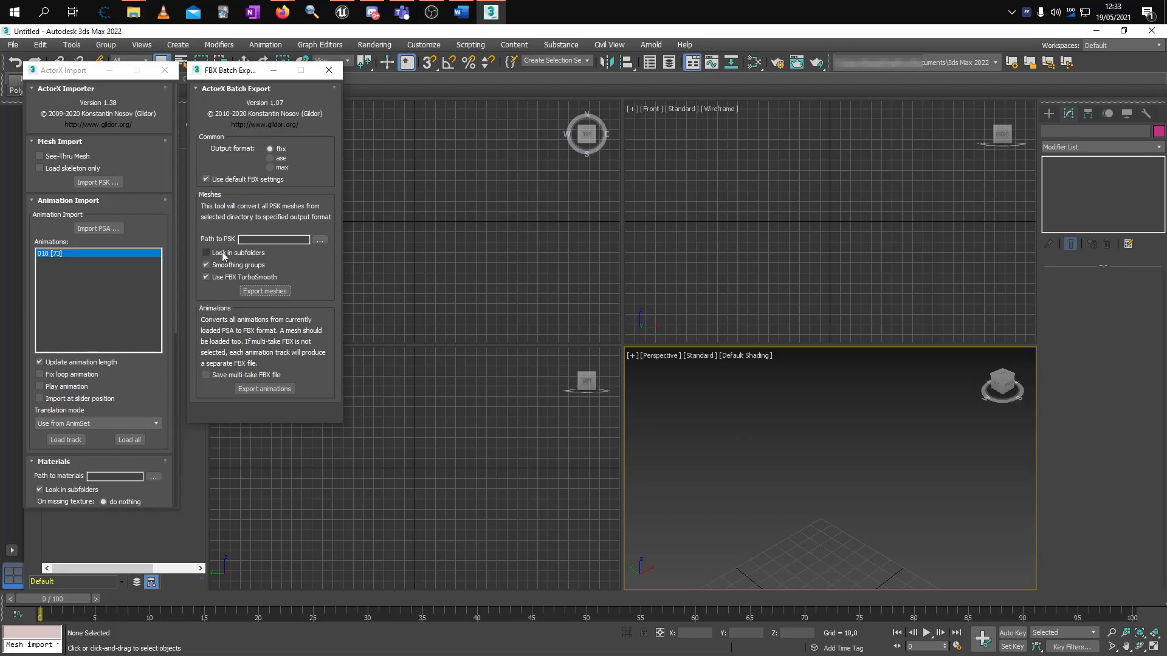
click(282, 292)
click(118, 181)
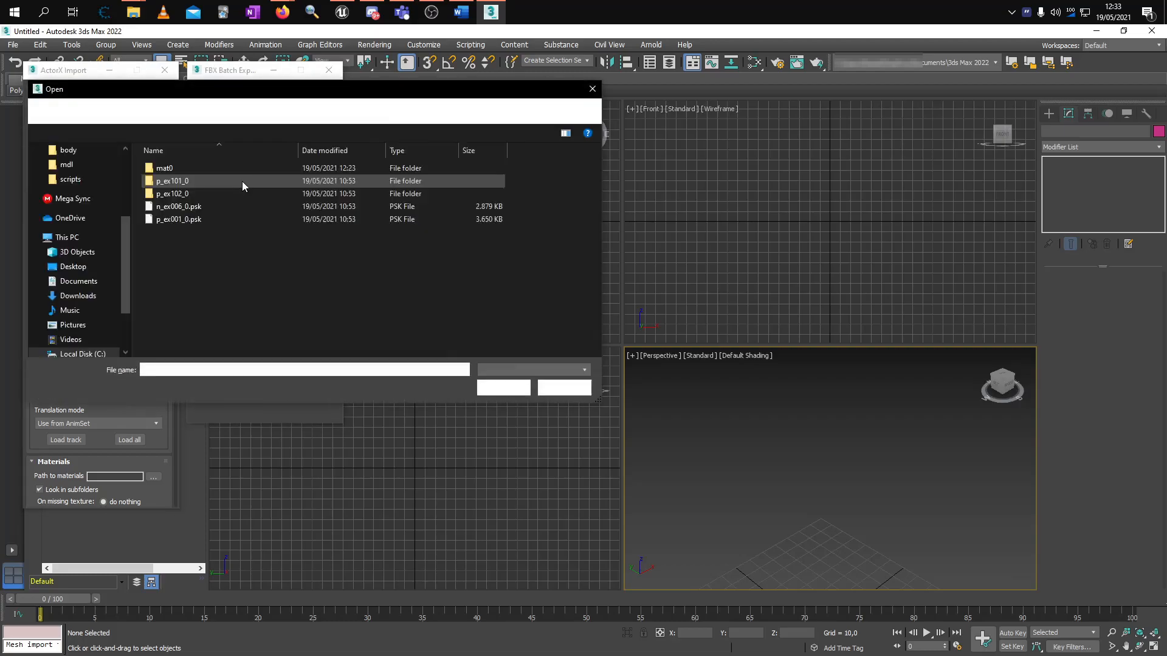
click(222, 219)
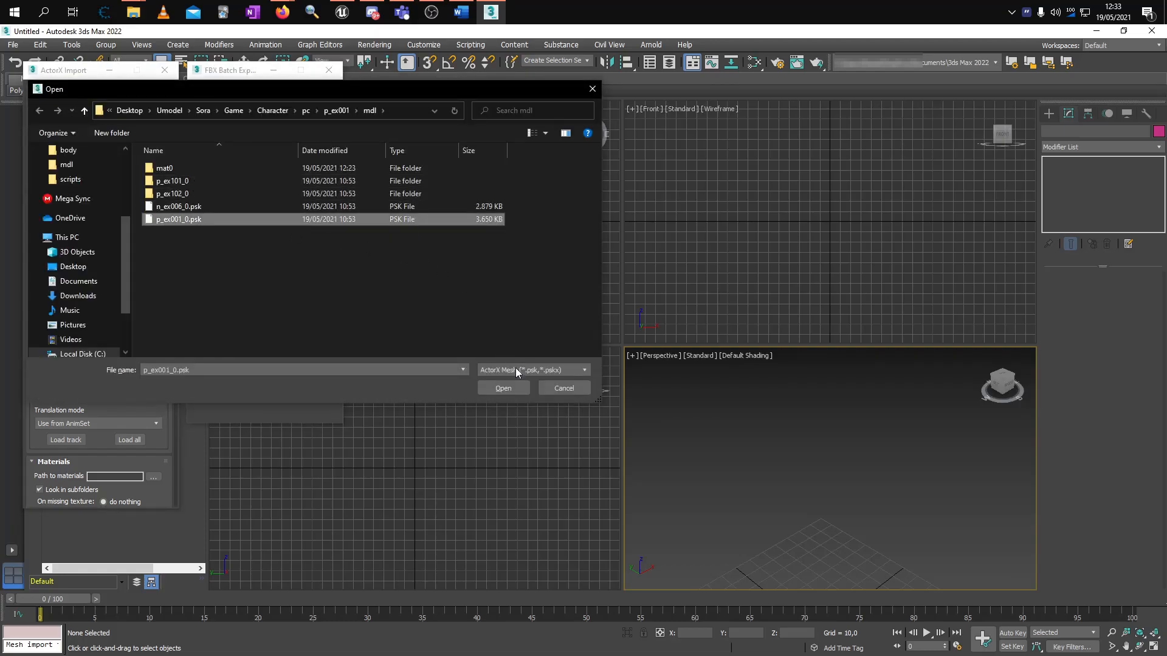
click(510, 388)
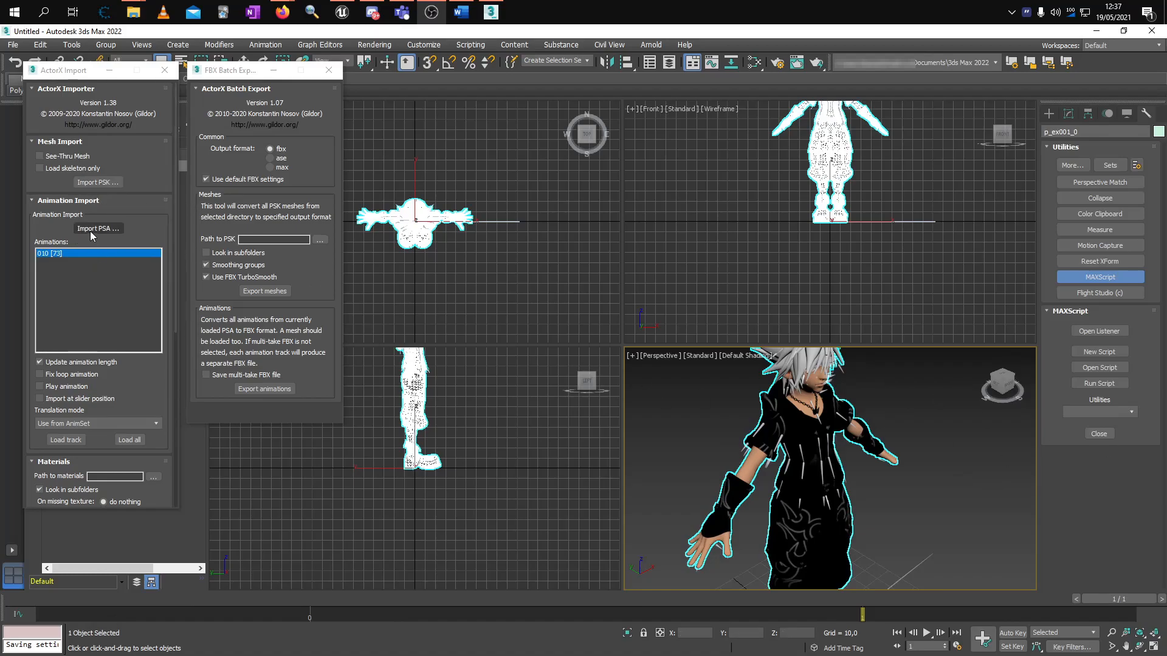
Import the animation 010.psa from the e_ex313 body folder onto the character.
click(92, 228)
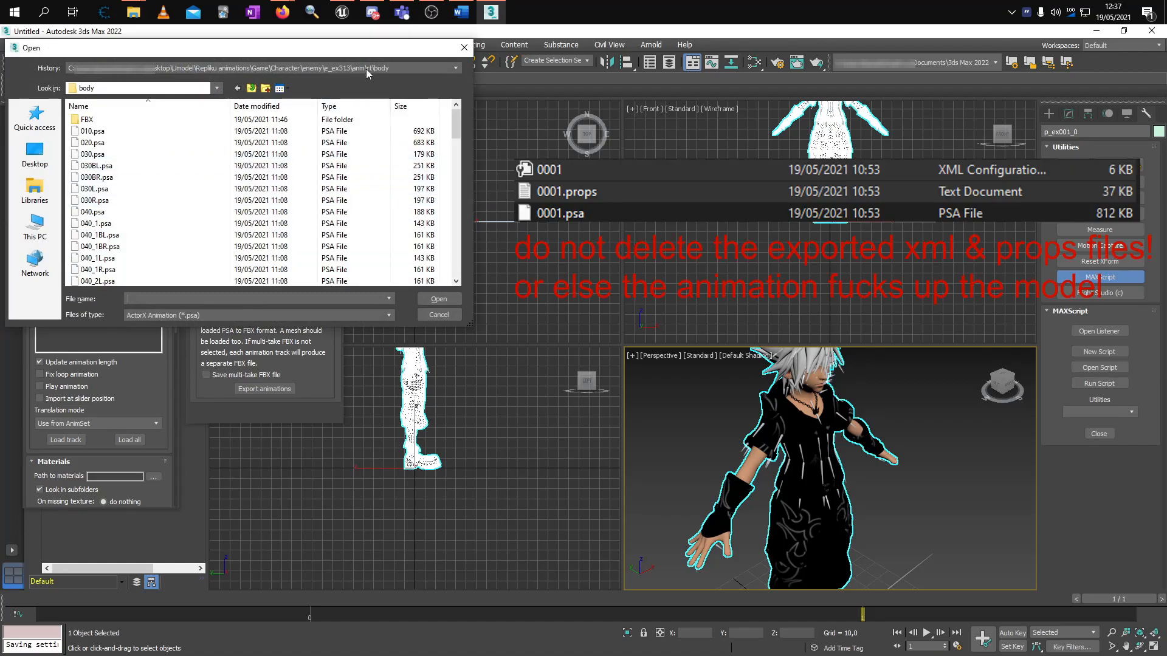
click(107, 132)
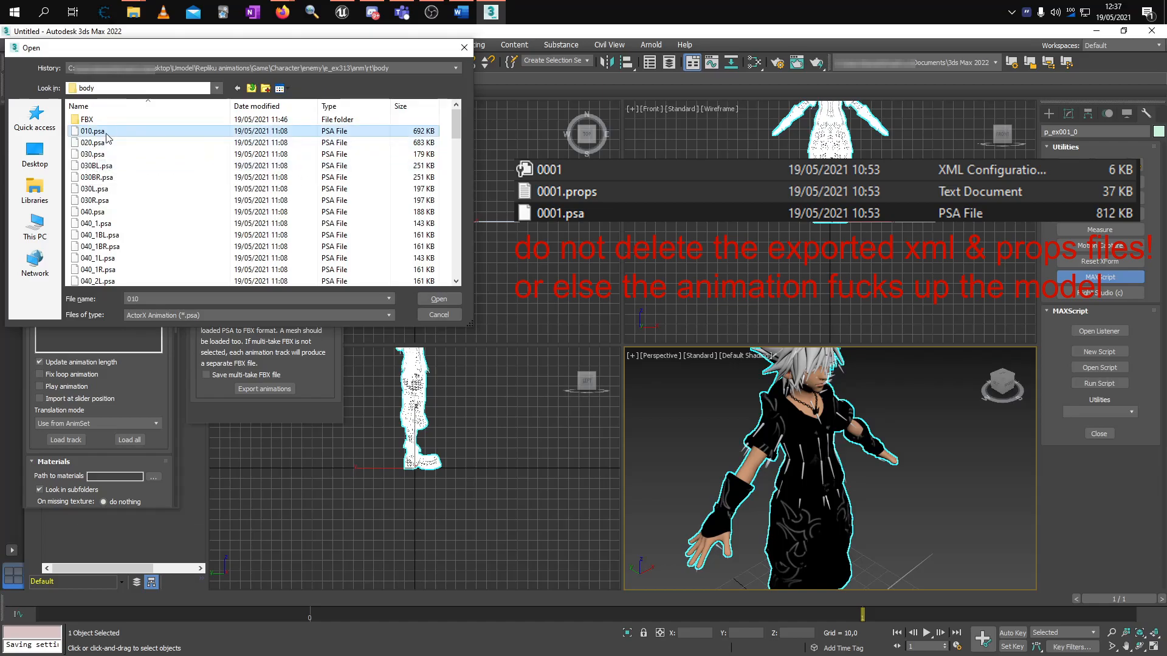
click(430, 299)
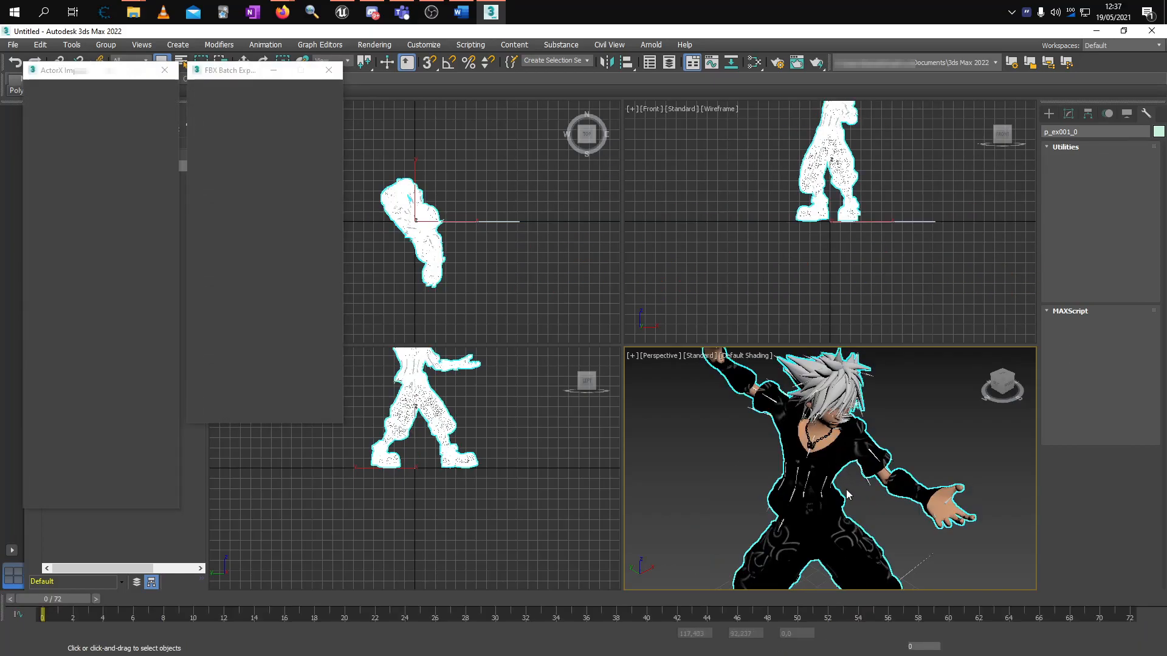
Play and stop the 010 animation, and export it in fbx format with the batch exporter.
click(925, 633)
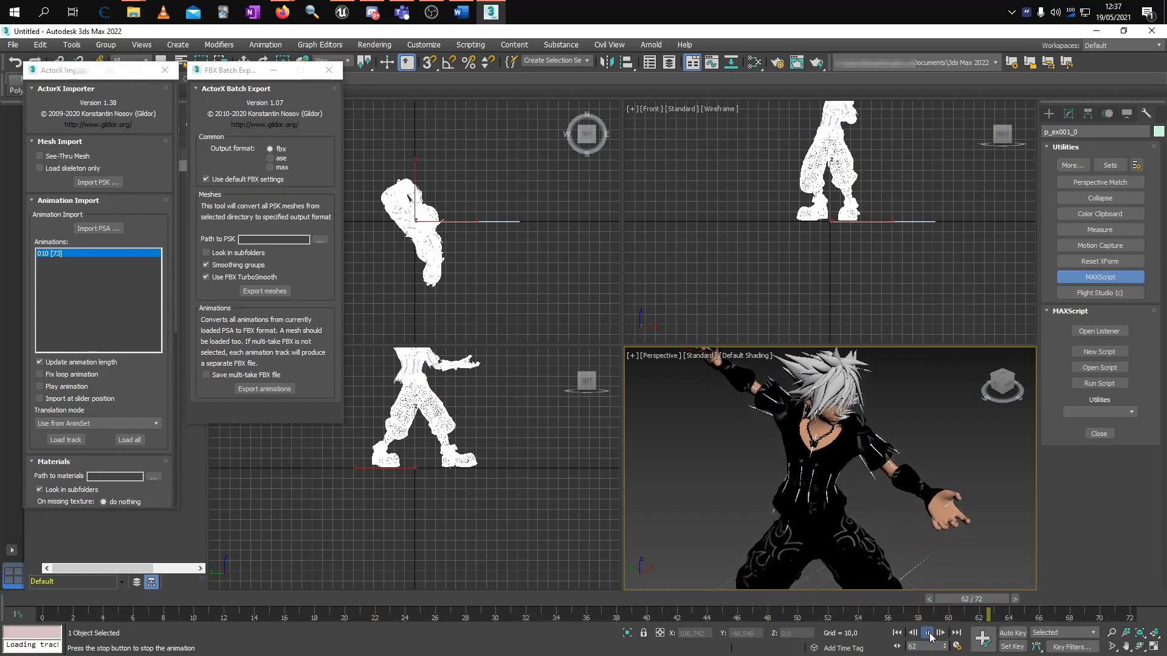
click(927, 633)
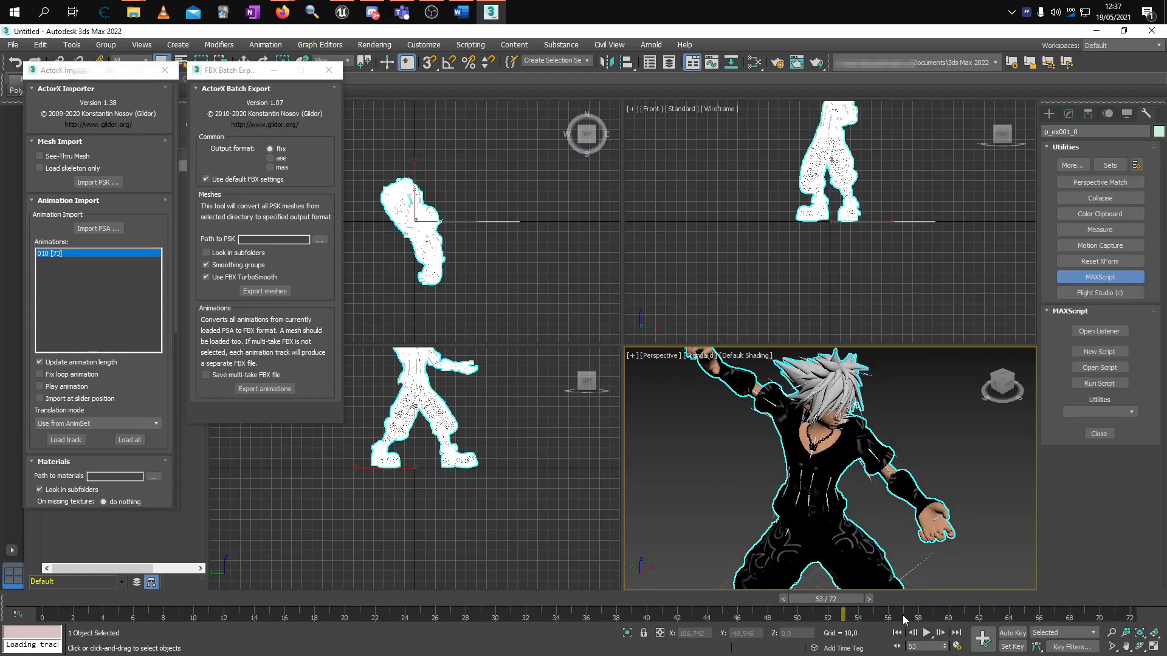
click(265, 389)
click(275, 388)
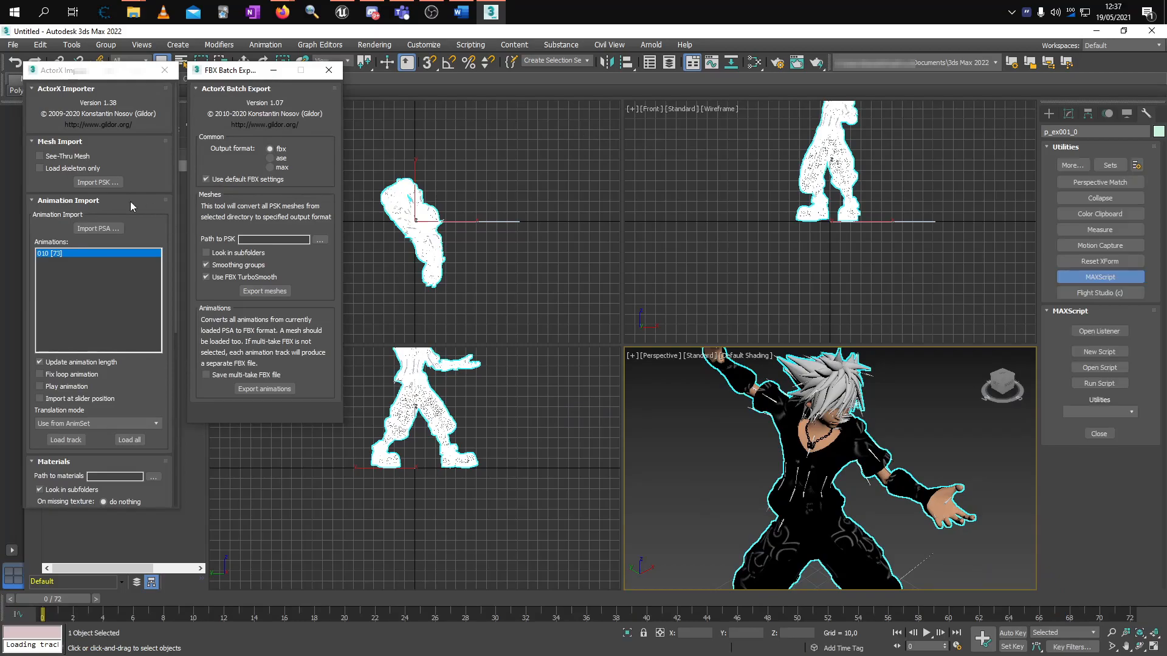
Import the animation LC401.psa from the recently used e_ex361 body folder.
click(89, 229)
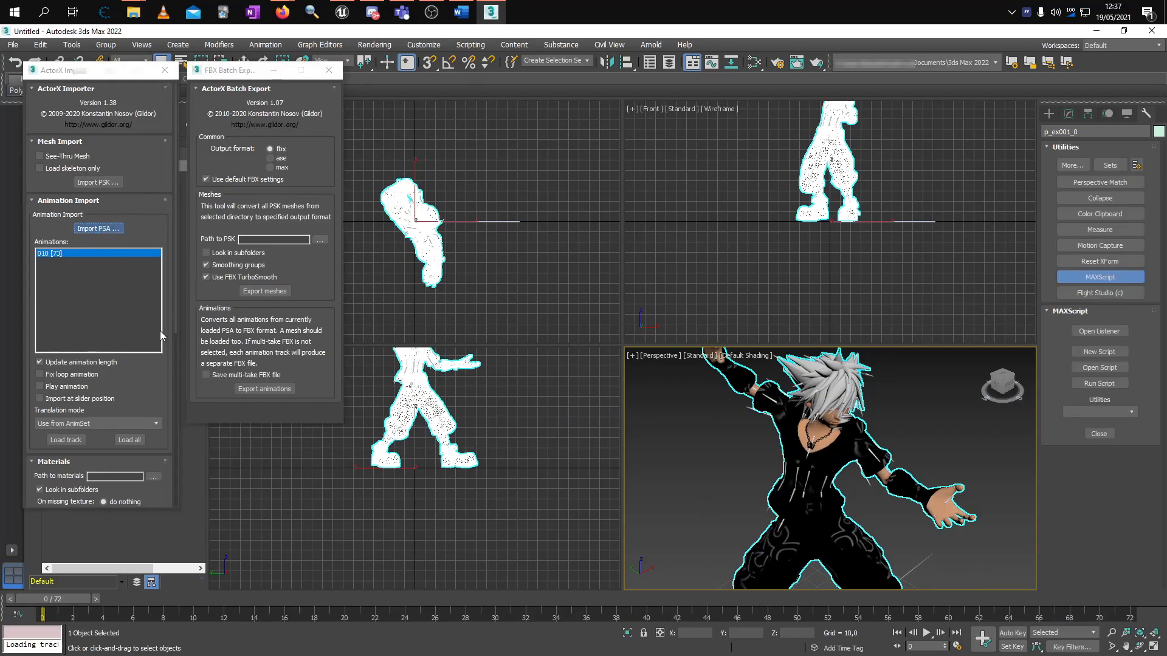
click(318, 68)
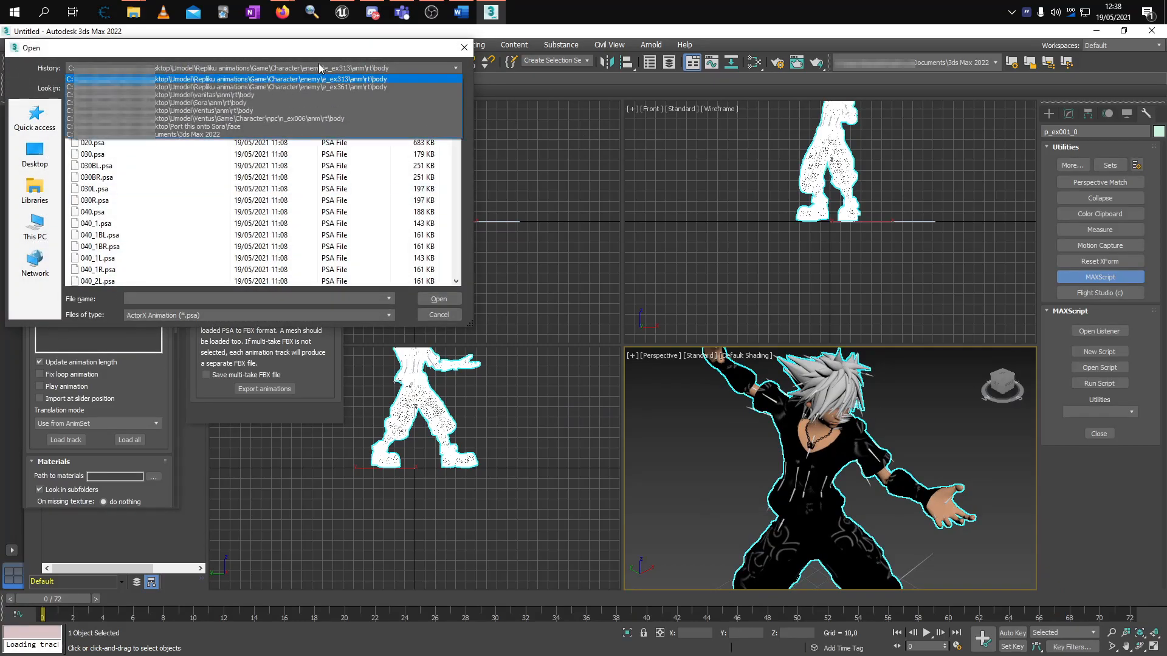
click(383, 90)
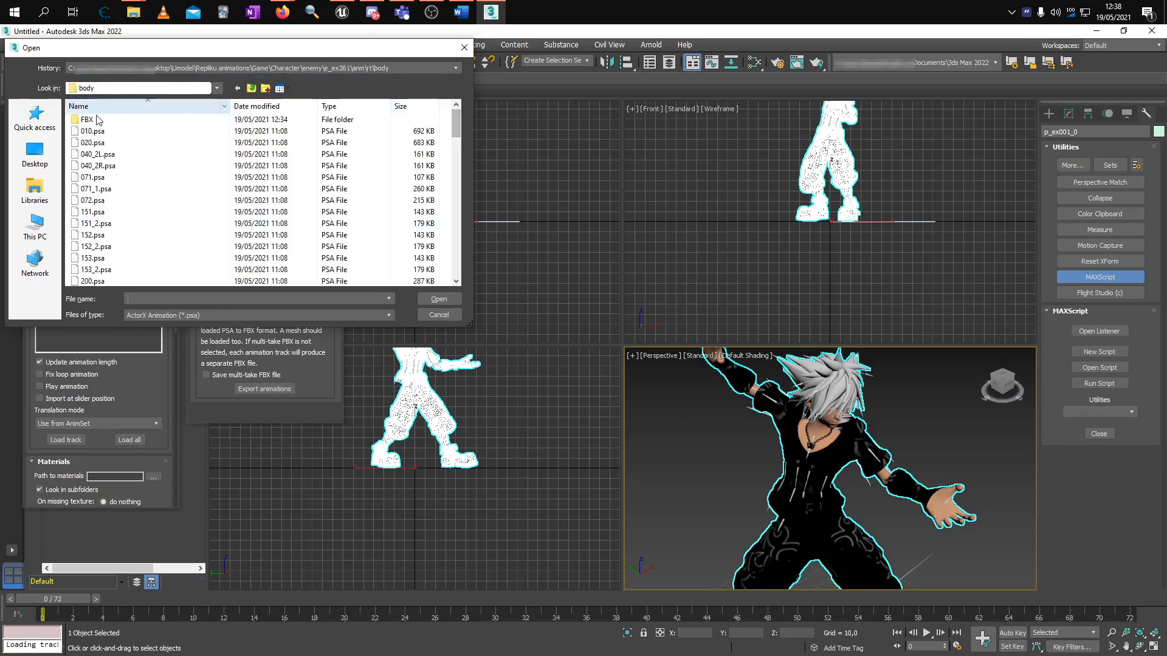
click(157, 132)
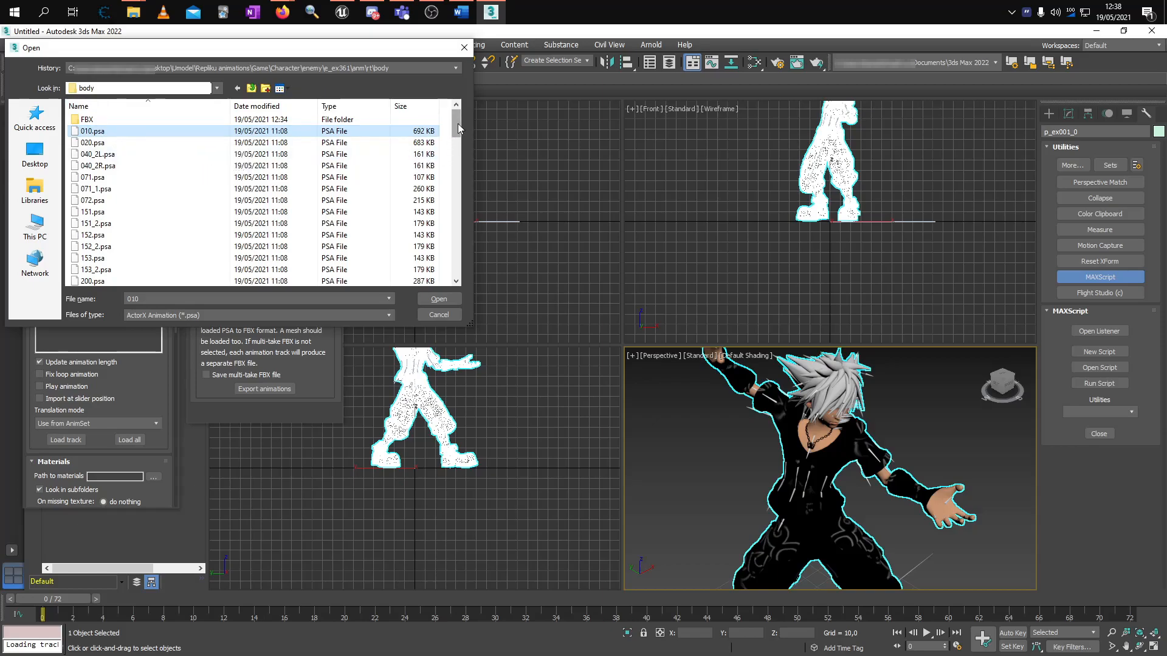
drag(459, 124, 469, 238)
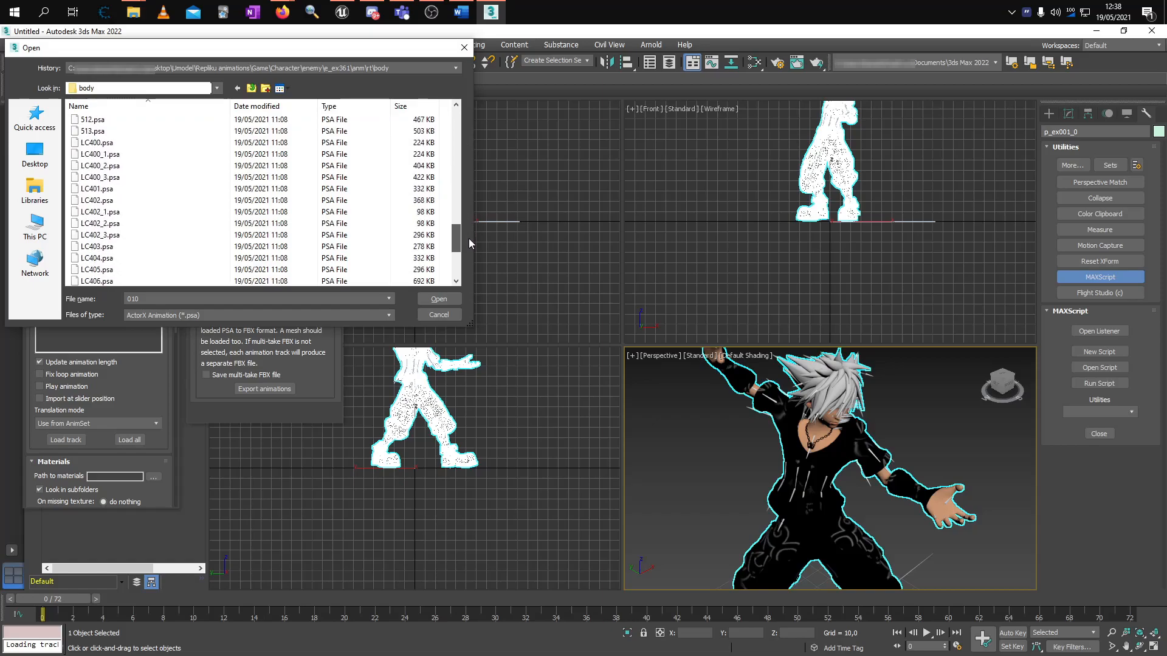
click(107, 189)
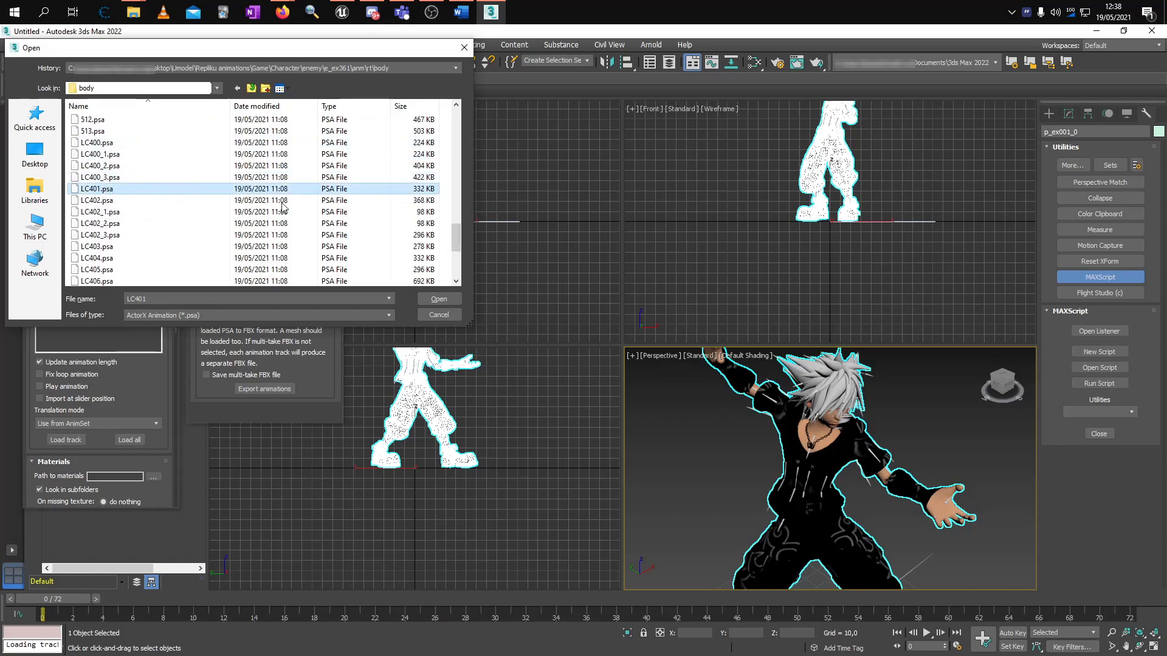
click(443, 299)
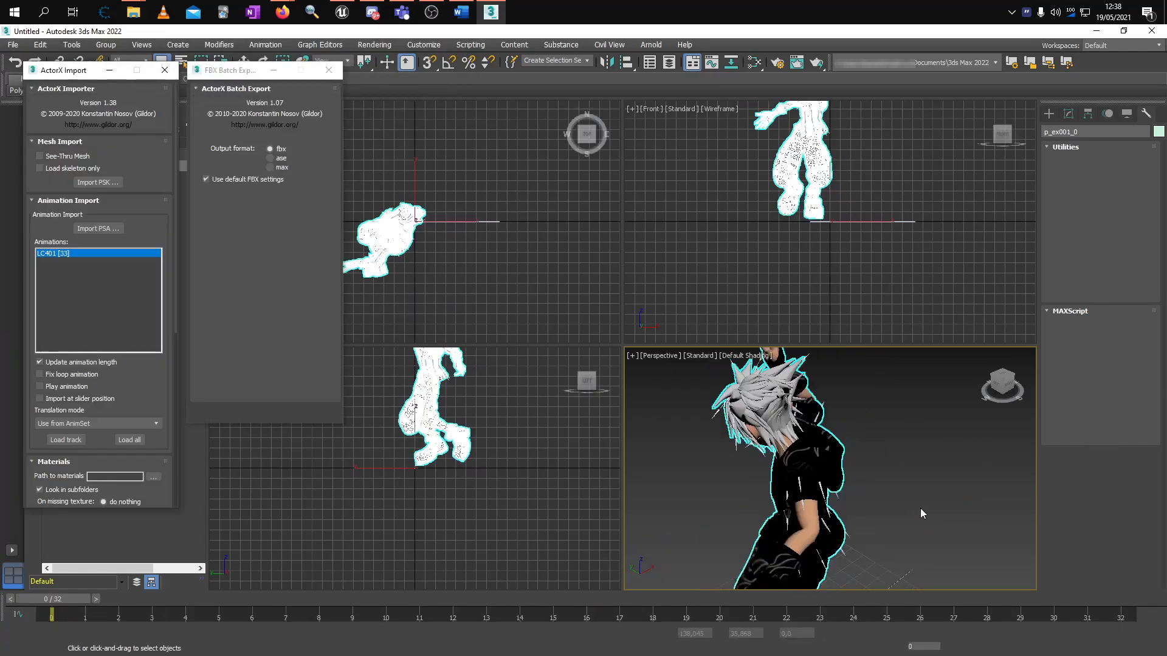
Play and stop the LC401 animation in the Perspective view, and export it in fbx format with the batch exporter.
middle_drag(777, 493, 786, 454)
scroll(787, 454, down, 10)
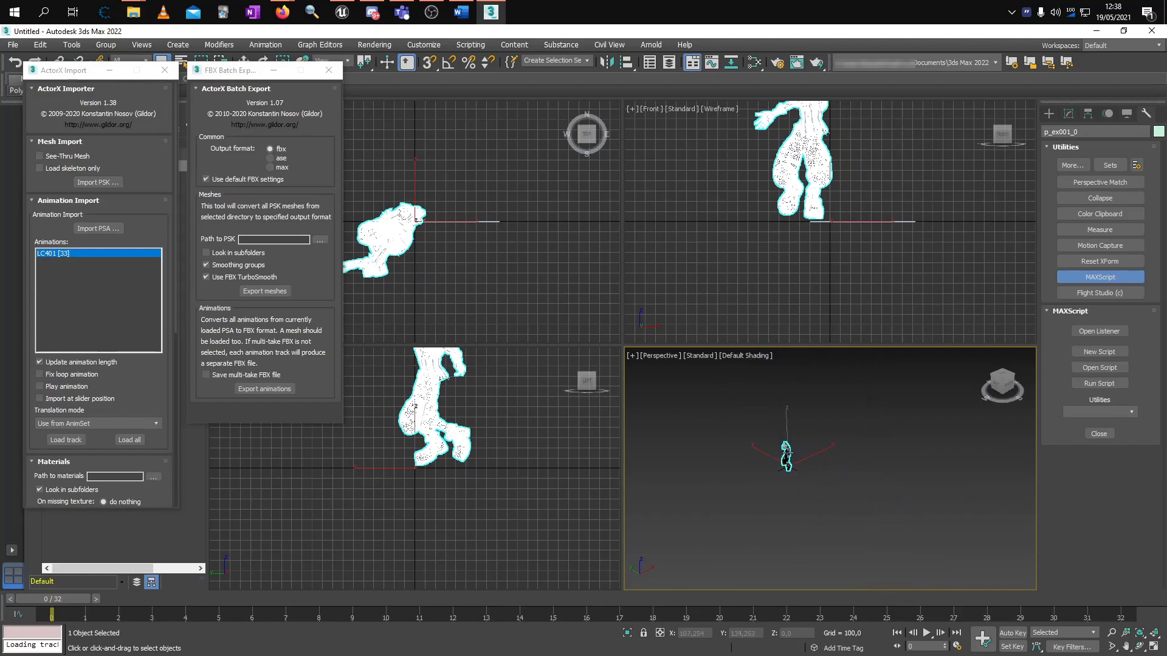
click(928, 632)
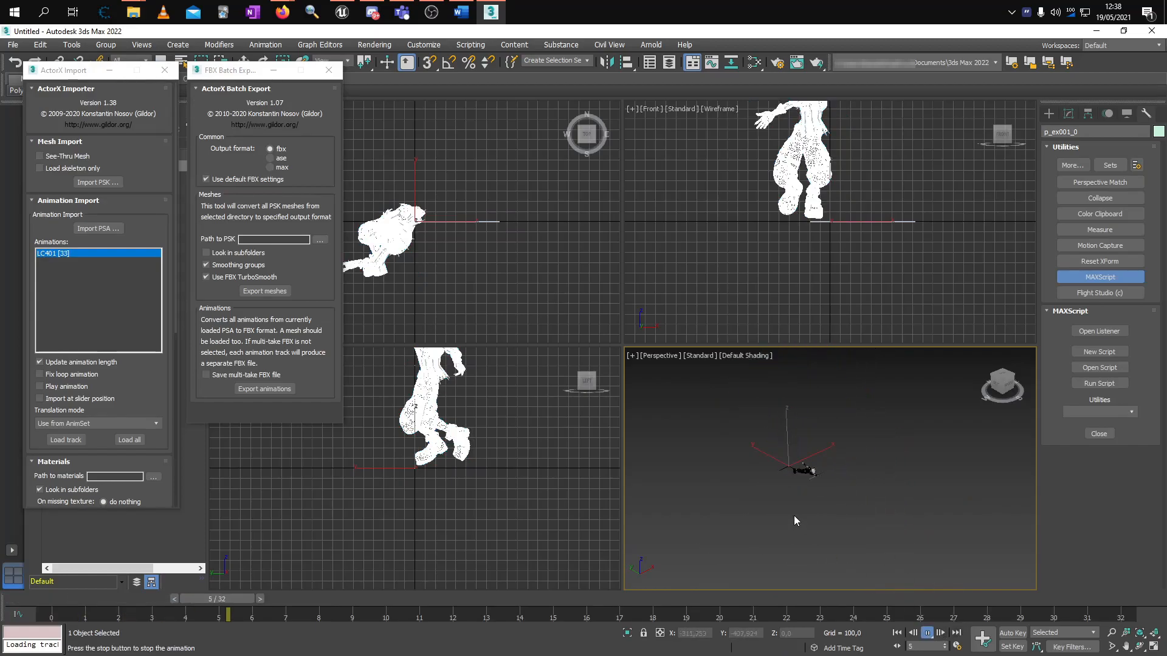
click(928, 634)
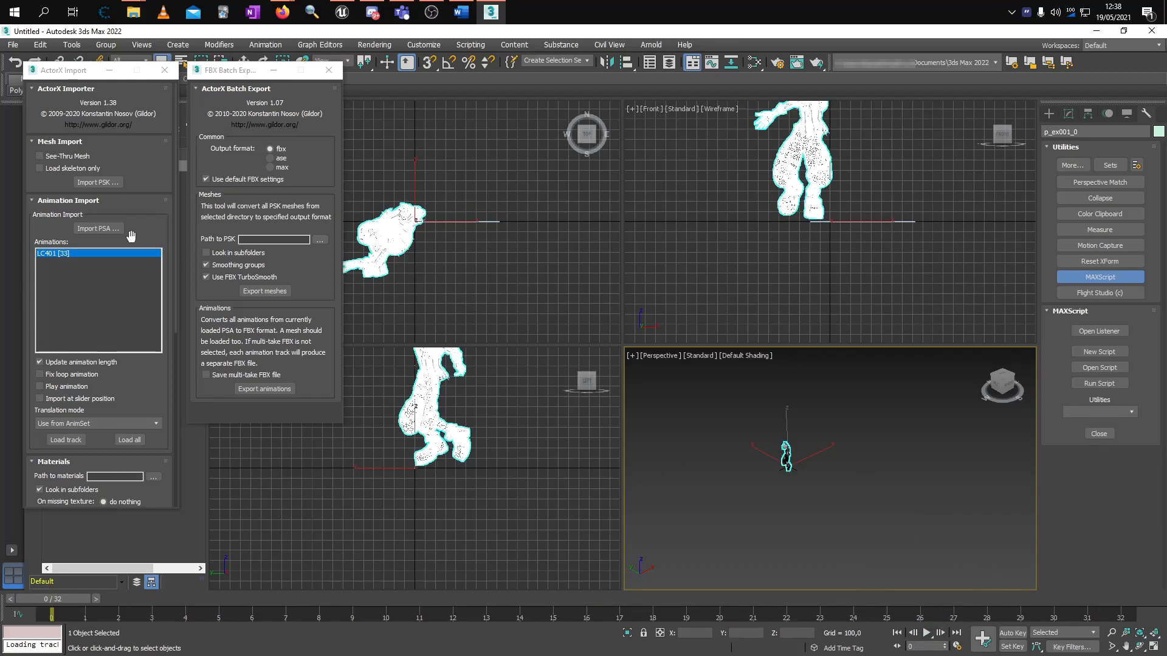
click(264, 389)
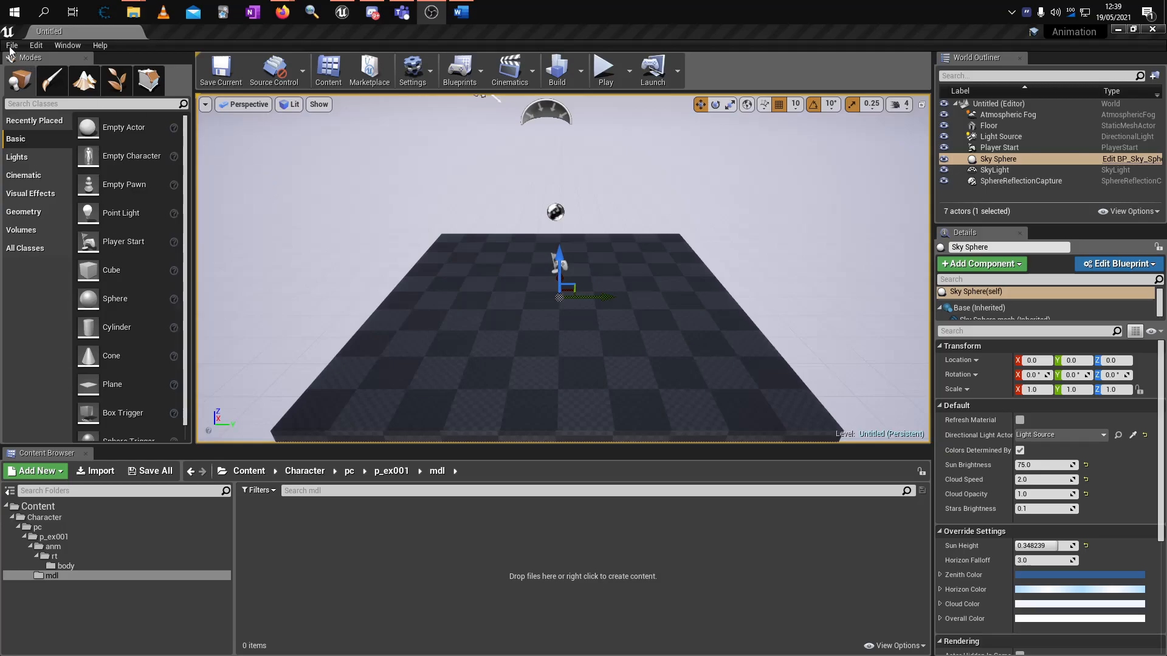
click(27, 46)
mouse_move(5, 45)
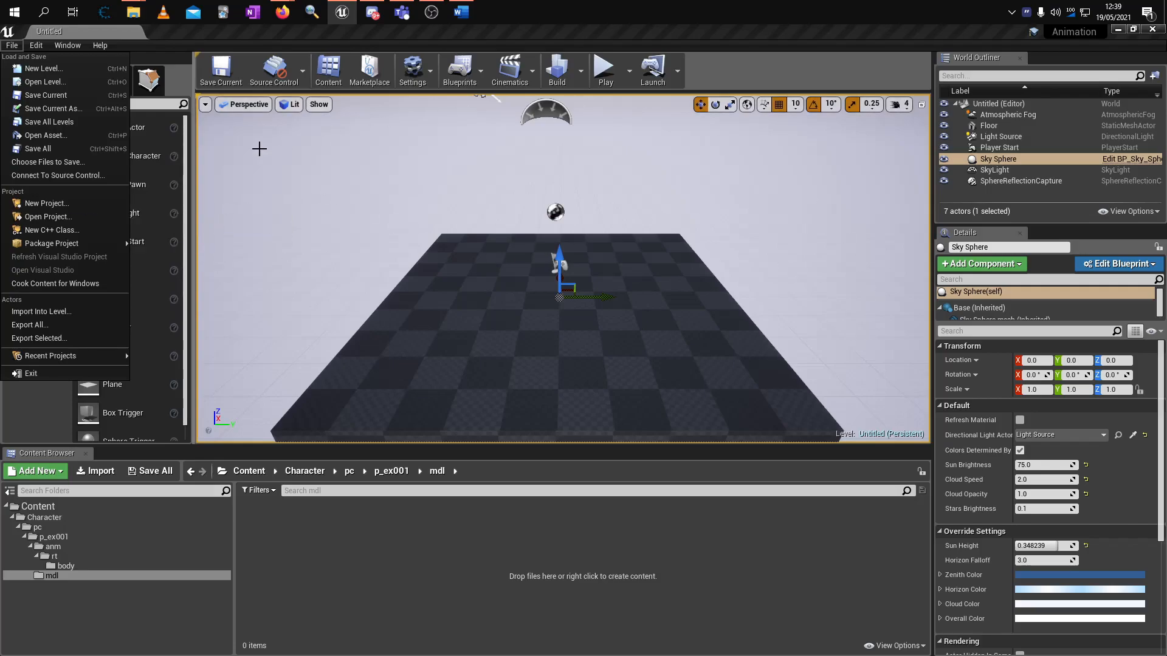
click(497, 543)
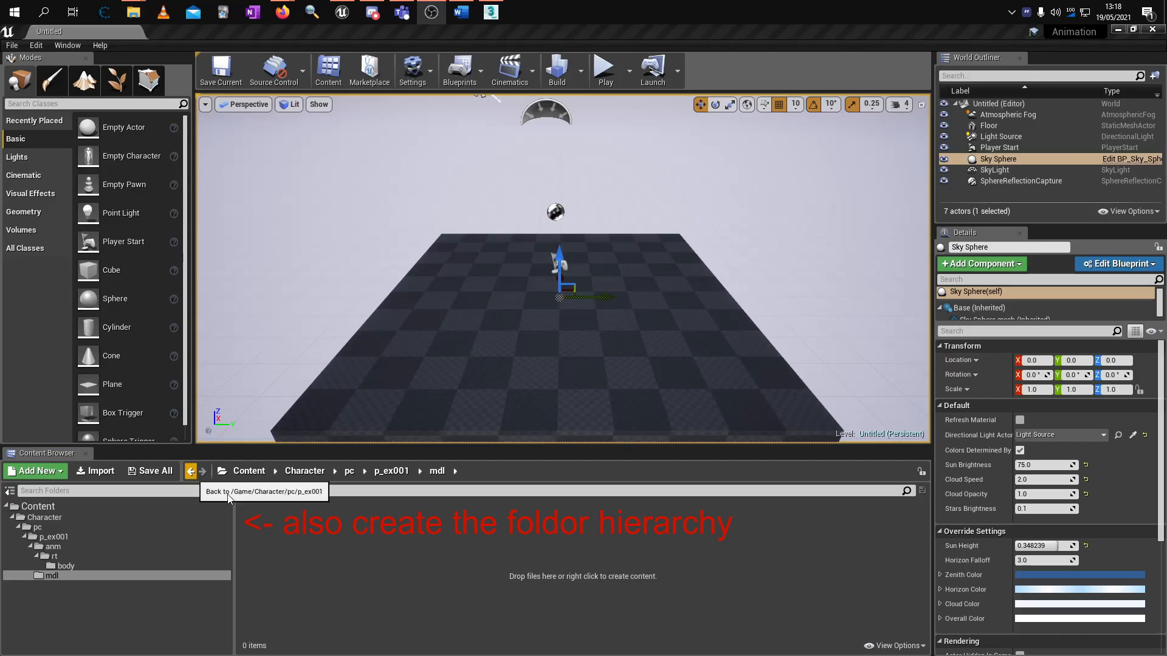
Start an import into the mdl folder and browse to Umodel/Sora/Game/Character/pc/p_ex001/mdl/FBX.
click(96, 471)
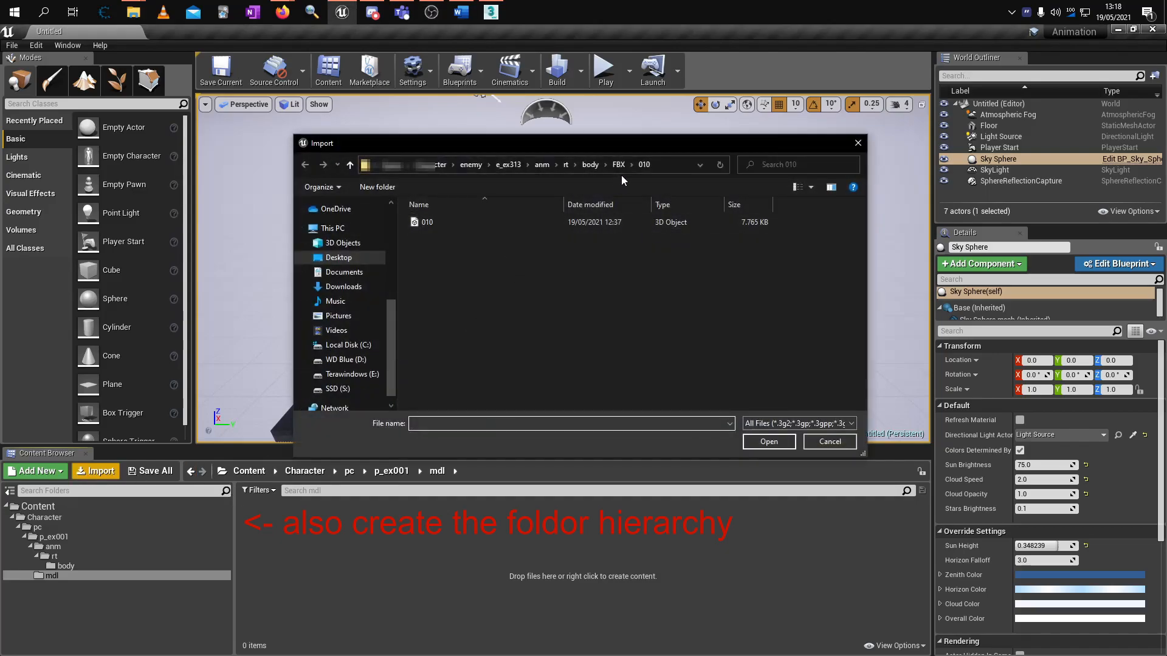
click(666, 165)
key(ctrl+v)
key(Return)
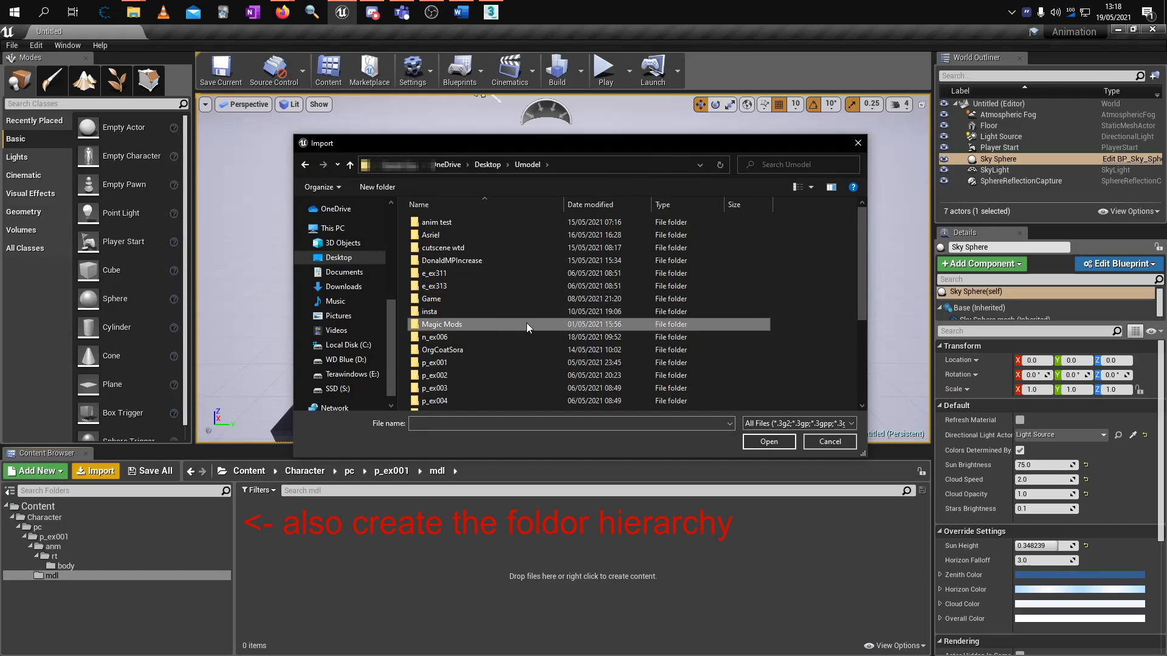
scroll(528, 328, down, 4)
double_click(470, 344)
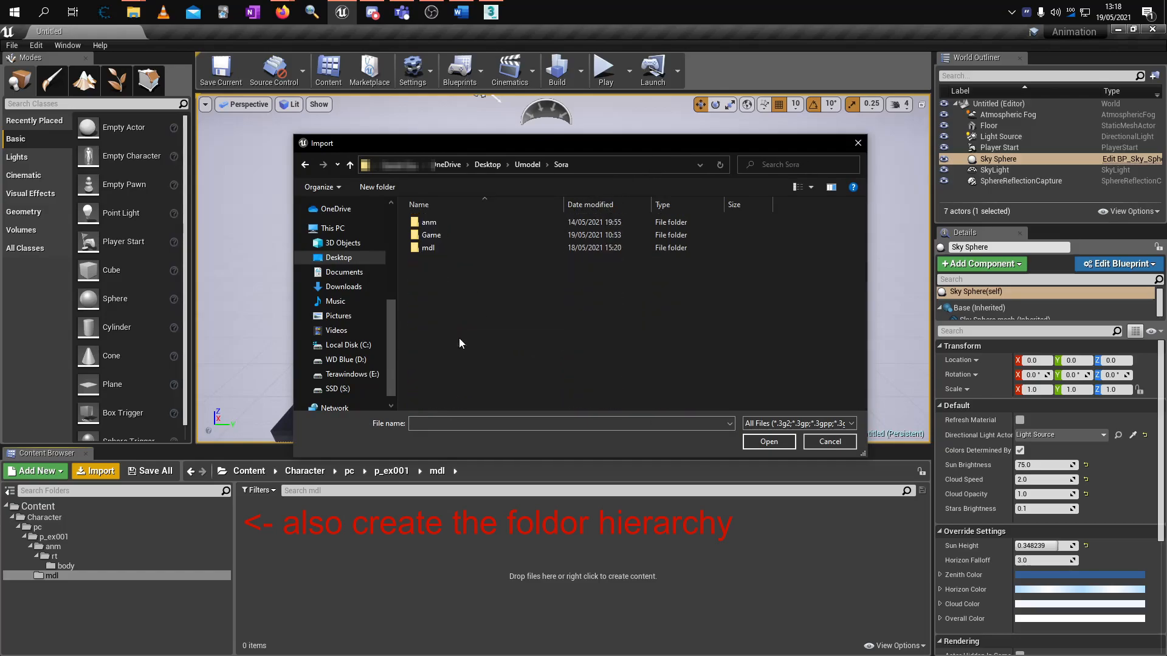
double_click(466, 234)
double_click(464, 223)
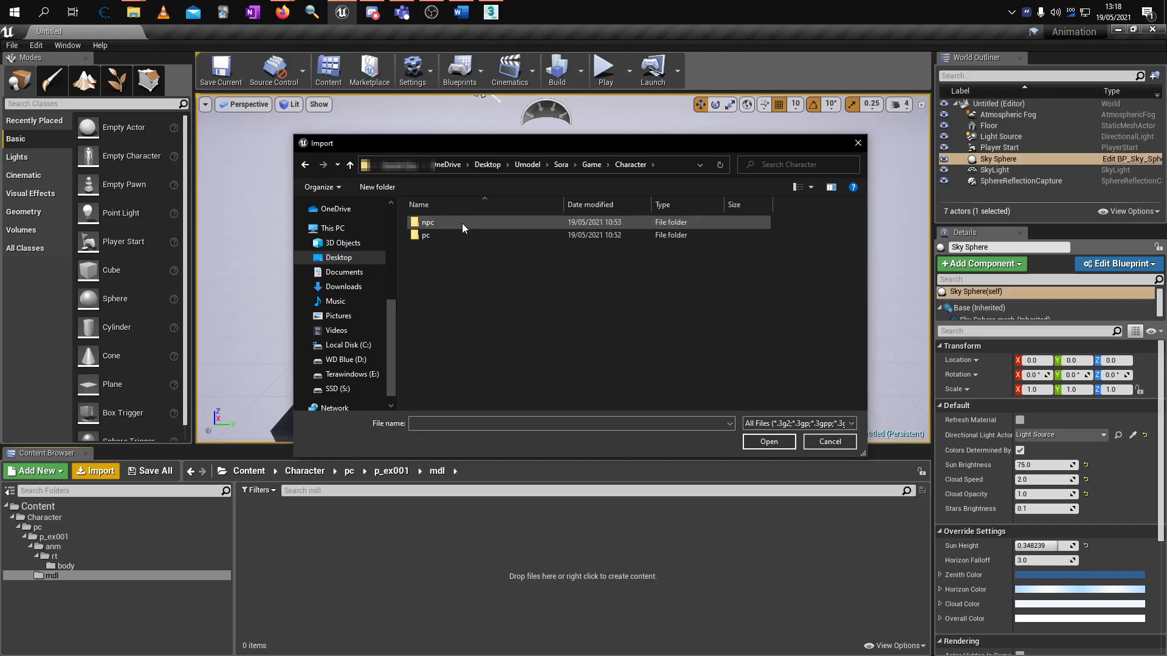
double_click(453, 235)
double_click(454, 223)
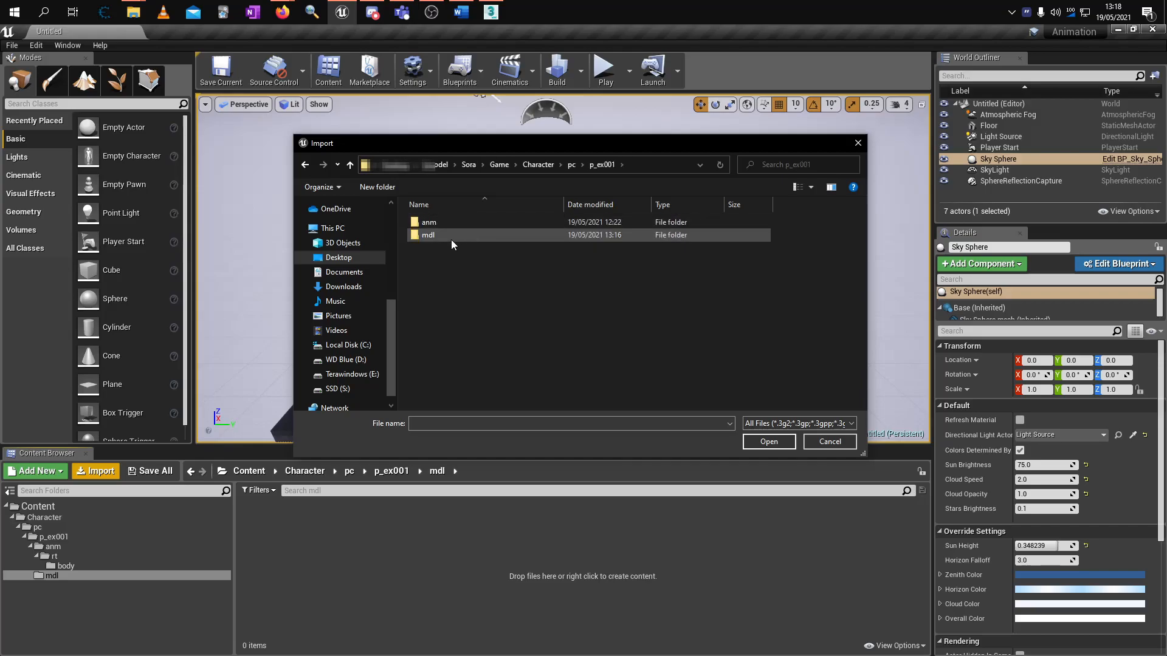
double_click(448, 239)
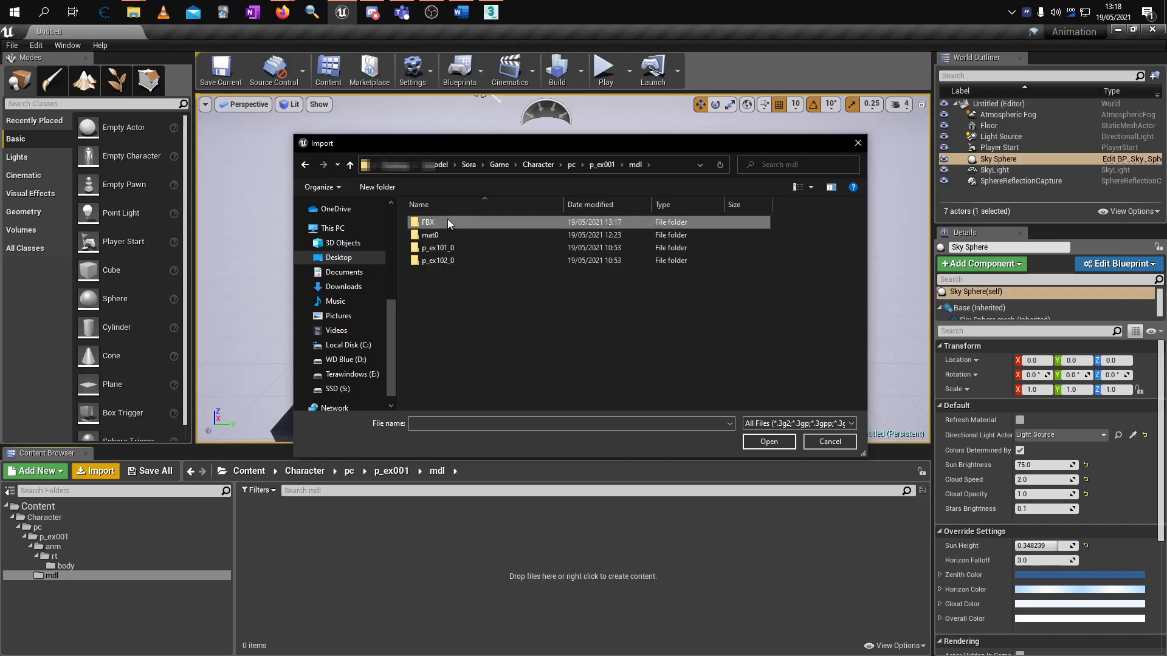
double_click(439, 223)
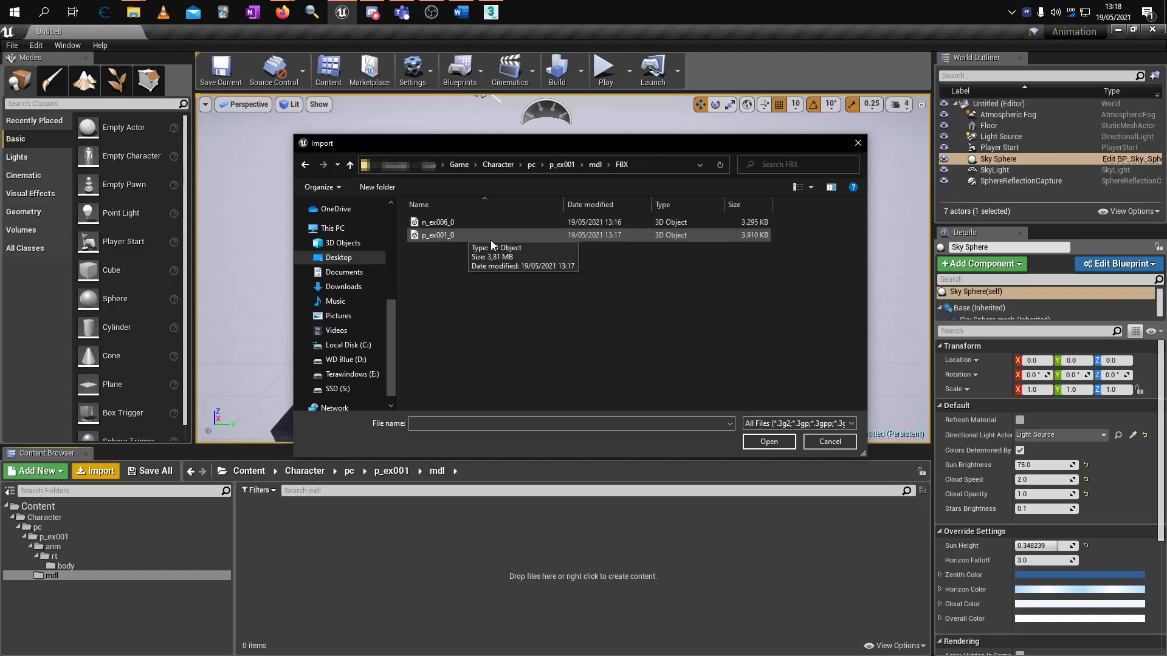
Import p_ex001_0 as a skeletal mesh with no skeleton assigned, and dismiss the import log.
click(436, 236)
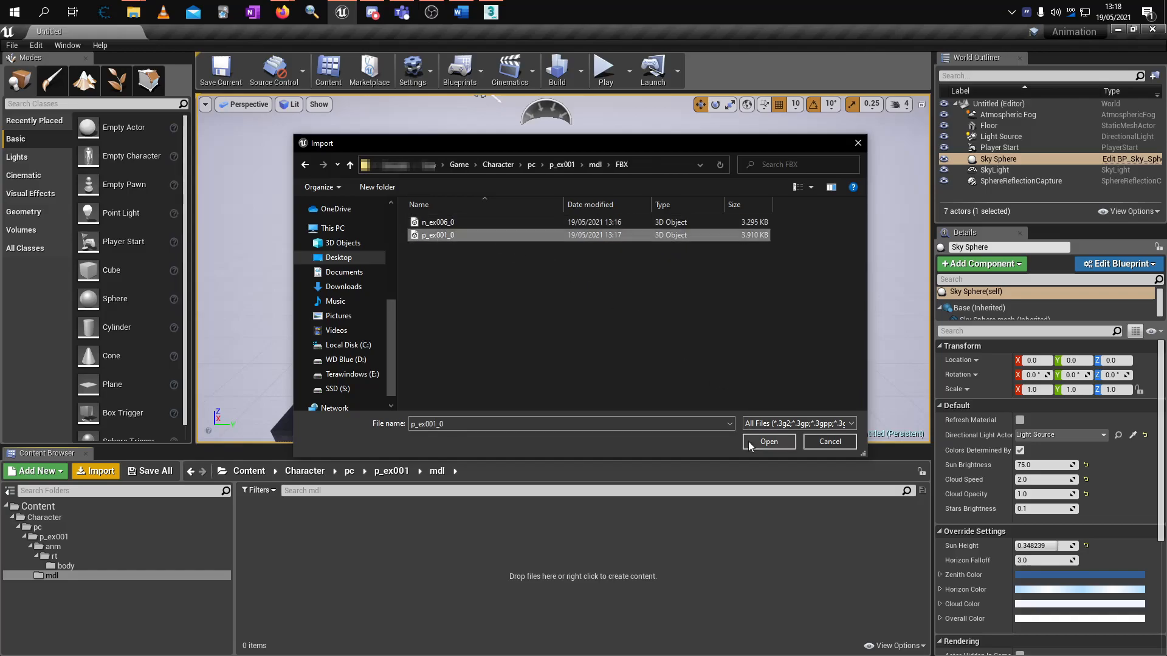
click(768, 442)
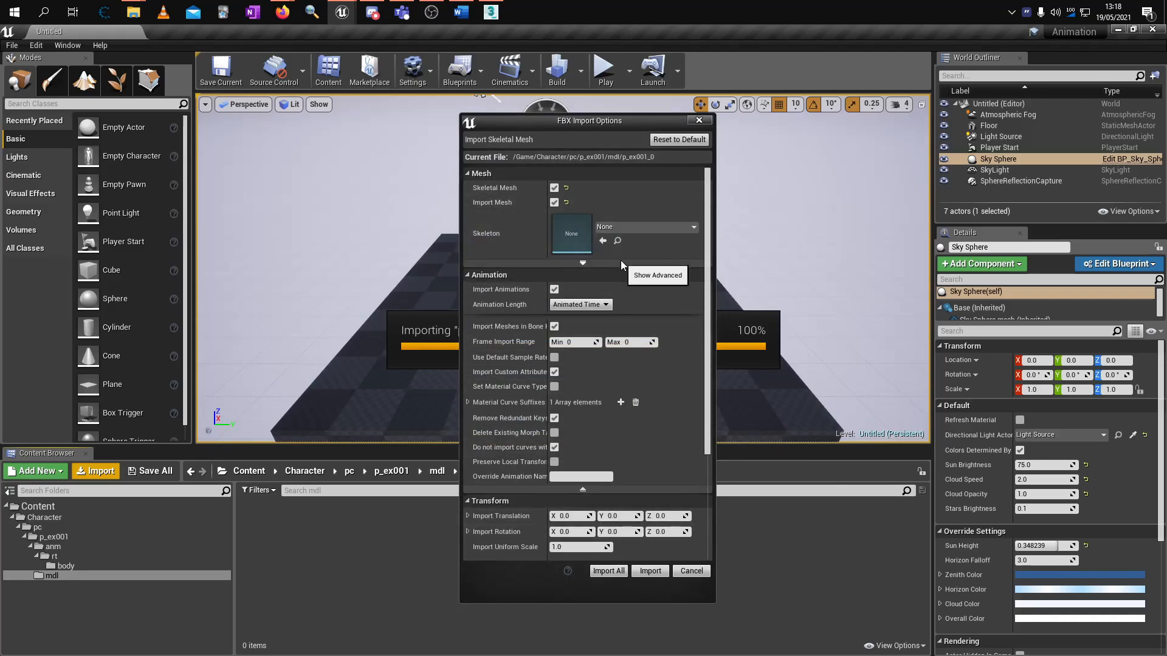
scroll(630, 294, down, 3)
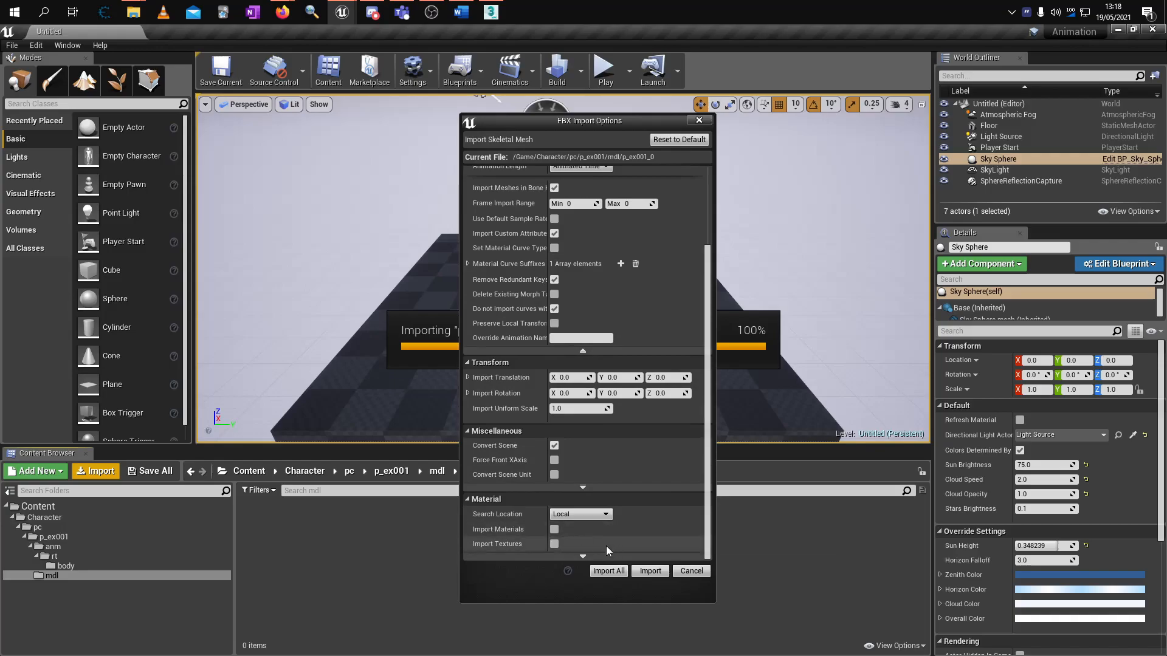
click(650, 571)
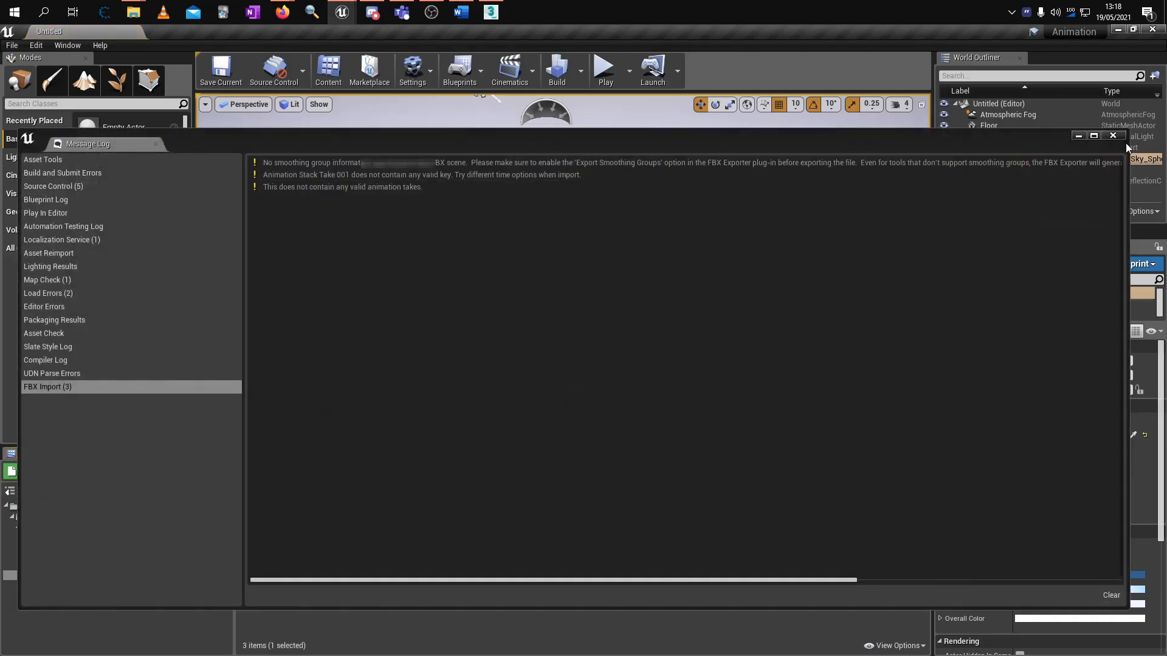
click(1112, 135)
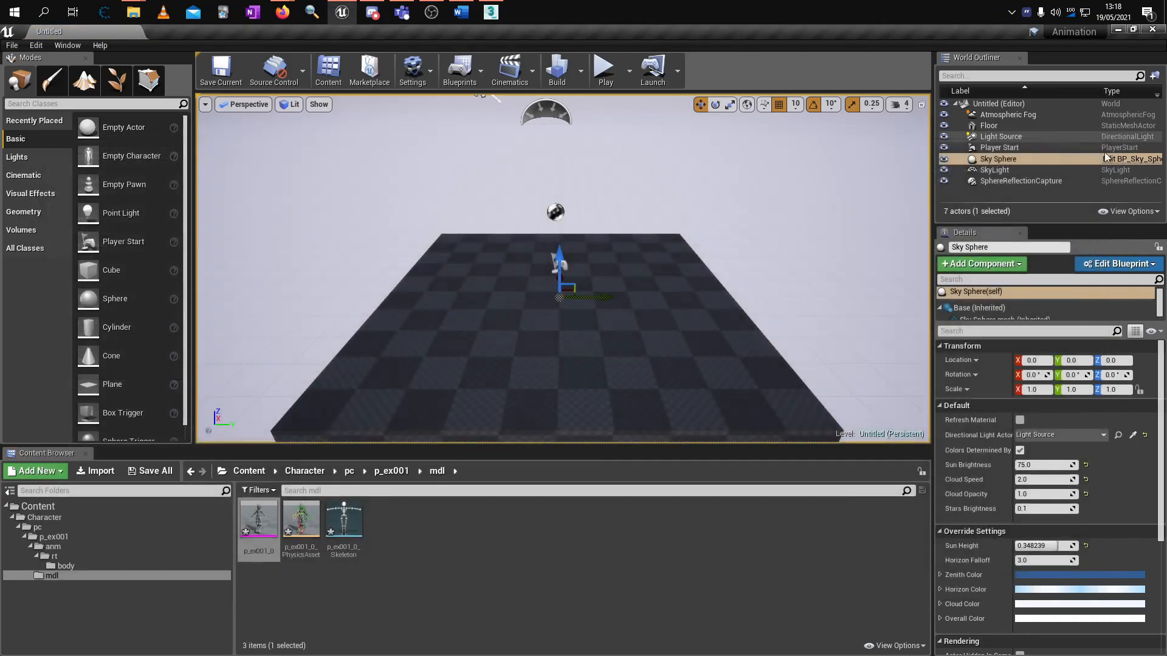
click(338, 557)
click(272, 523)
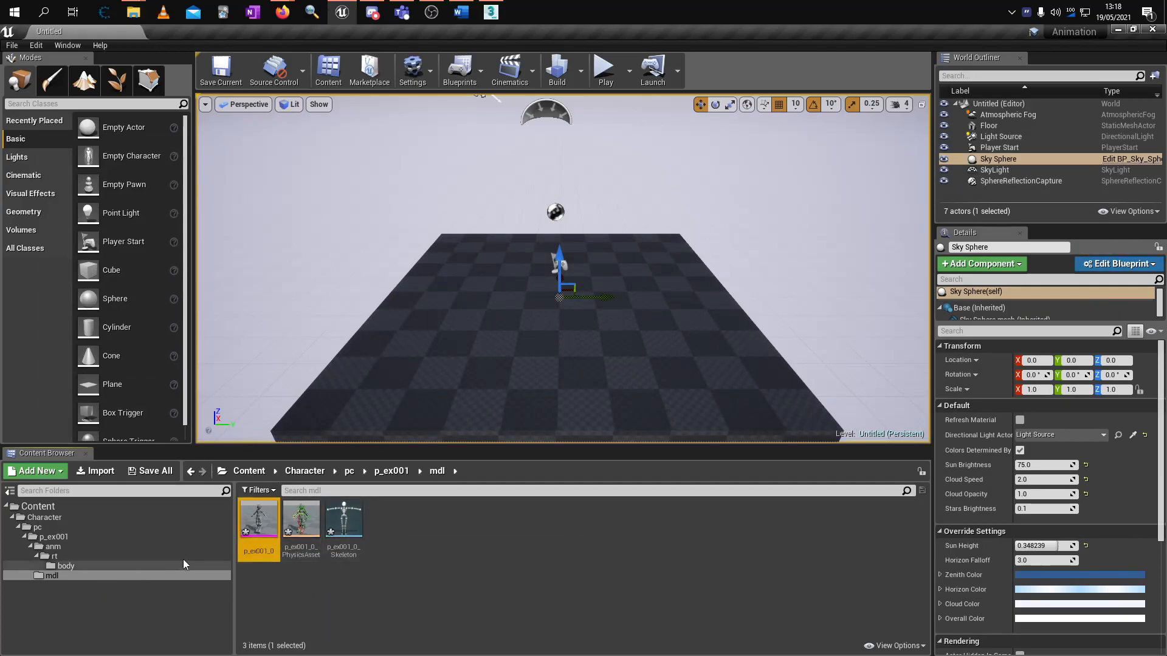
click(344, 533)
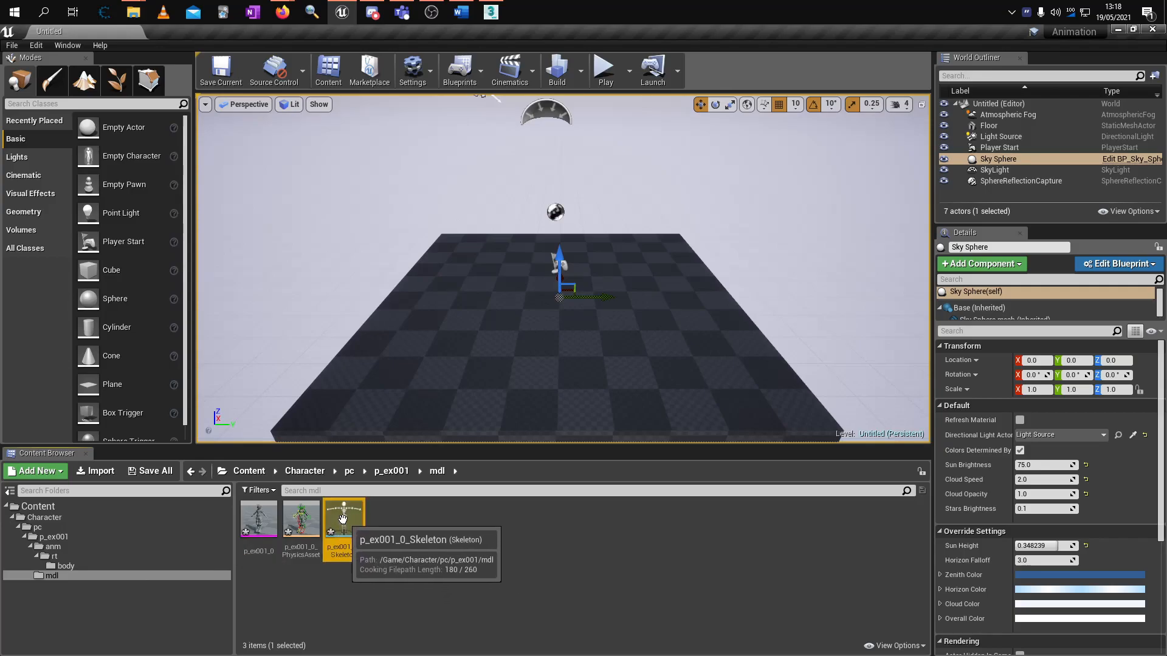
Start an import into the anm/rt/body folder and browse to Umodel/Repliku animations/Game/Character/enemy/e_ex313/anm/rt/body/FBX/010.
click(108, 564)
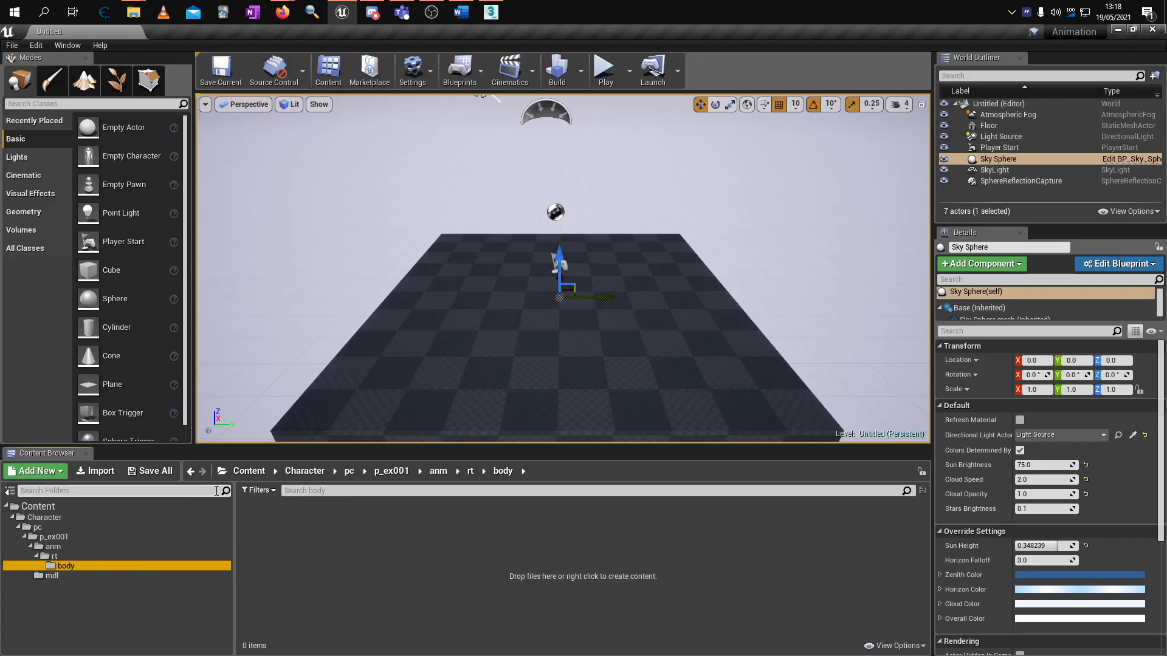
click(94, 473)
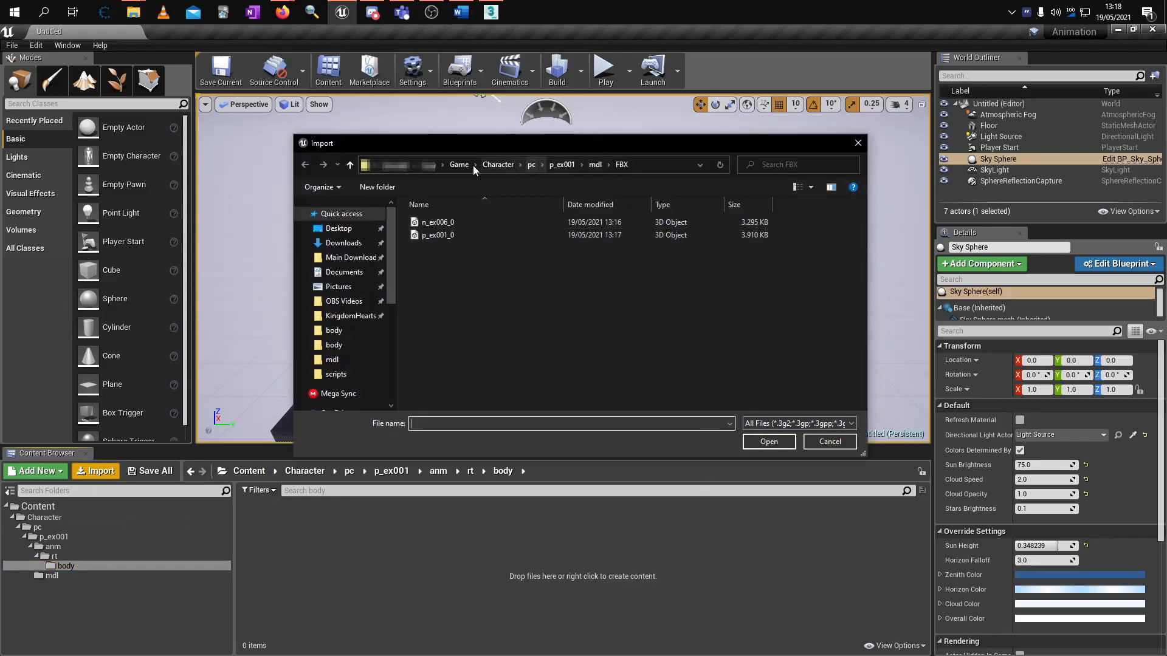
click(428, 167)
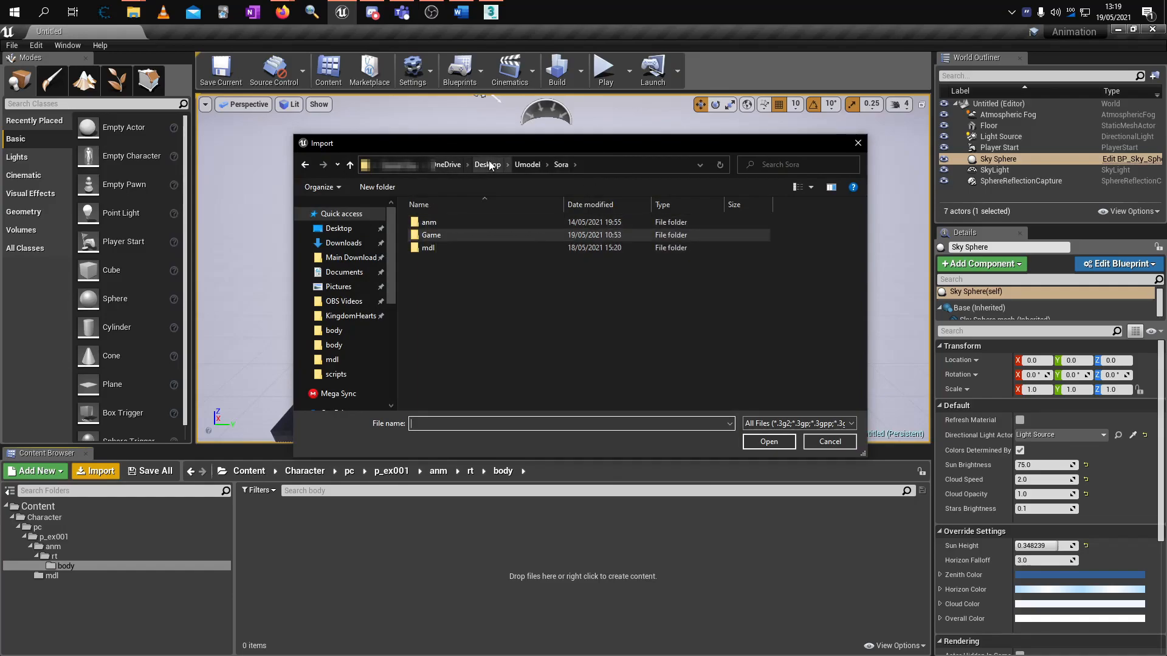
click(527, 165)
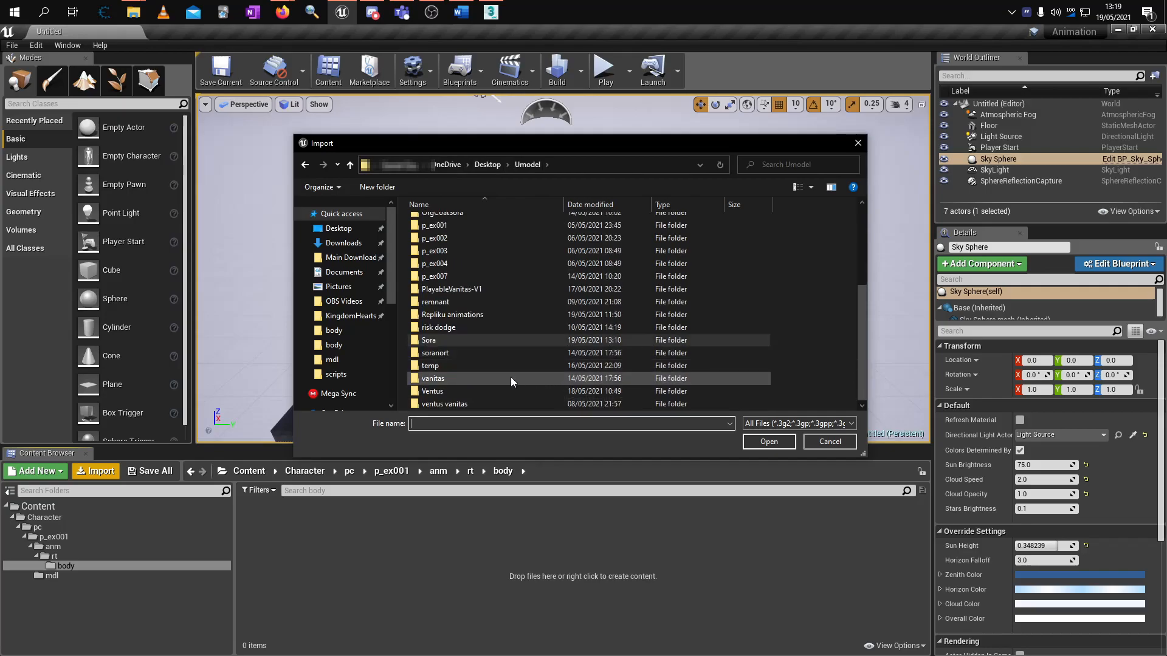
double_click(447, 315)
double_click(461, 221)
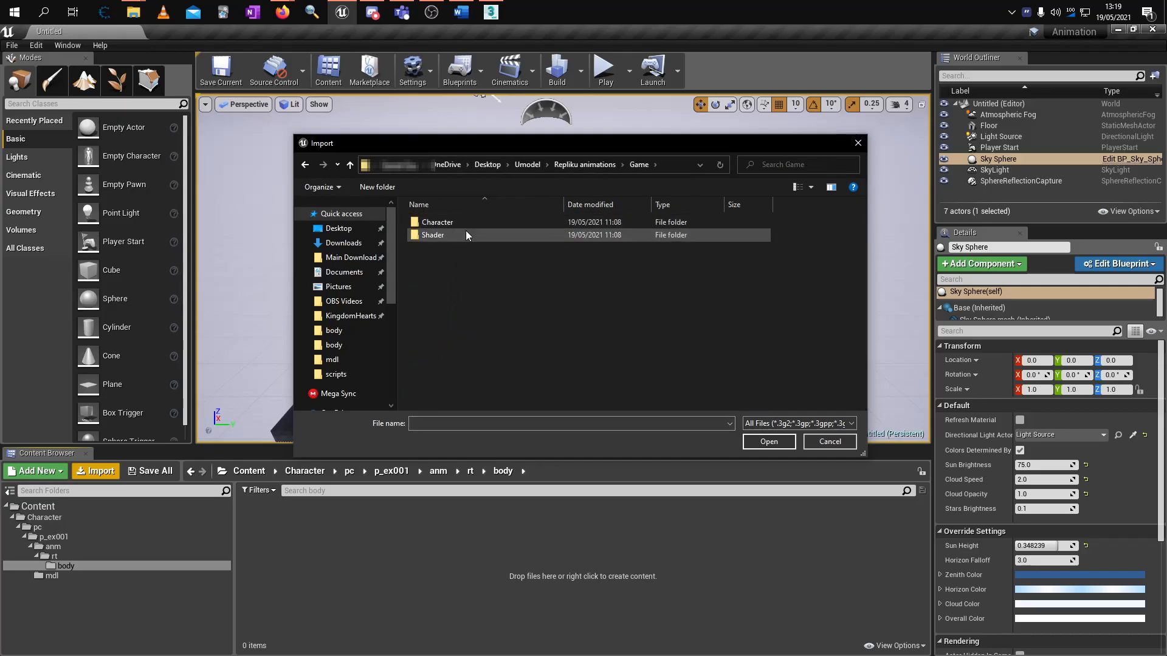
double_click(472, 222)
double_click(472, 221)
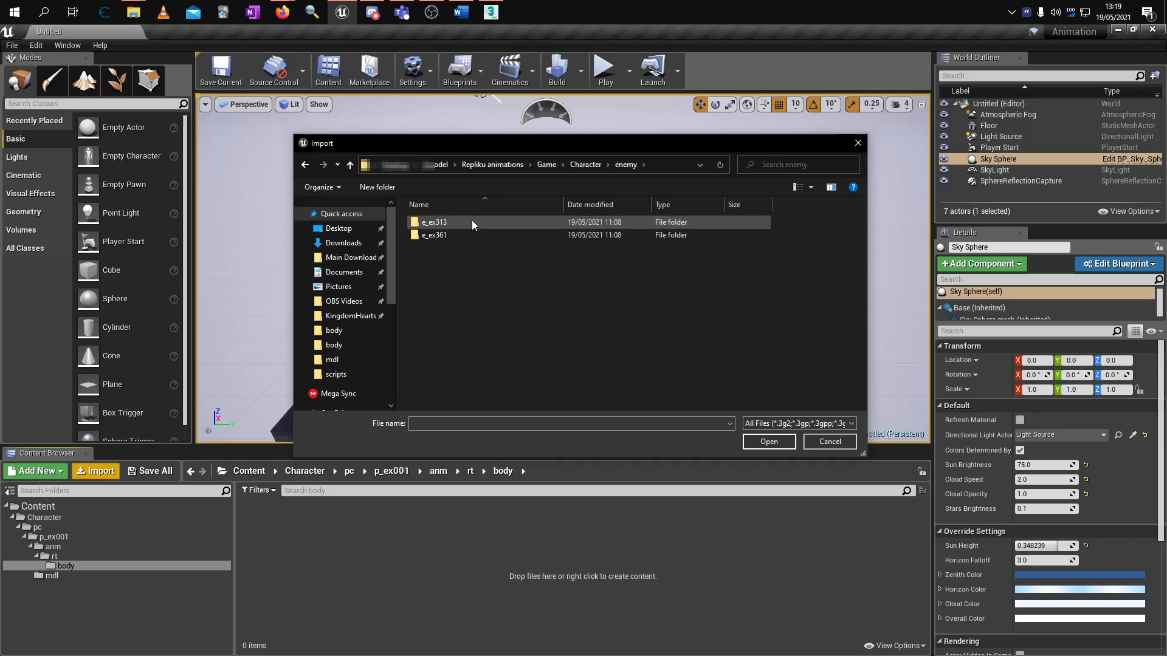
double_click(472, 222)
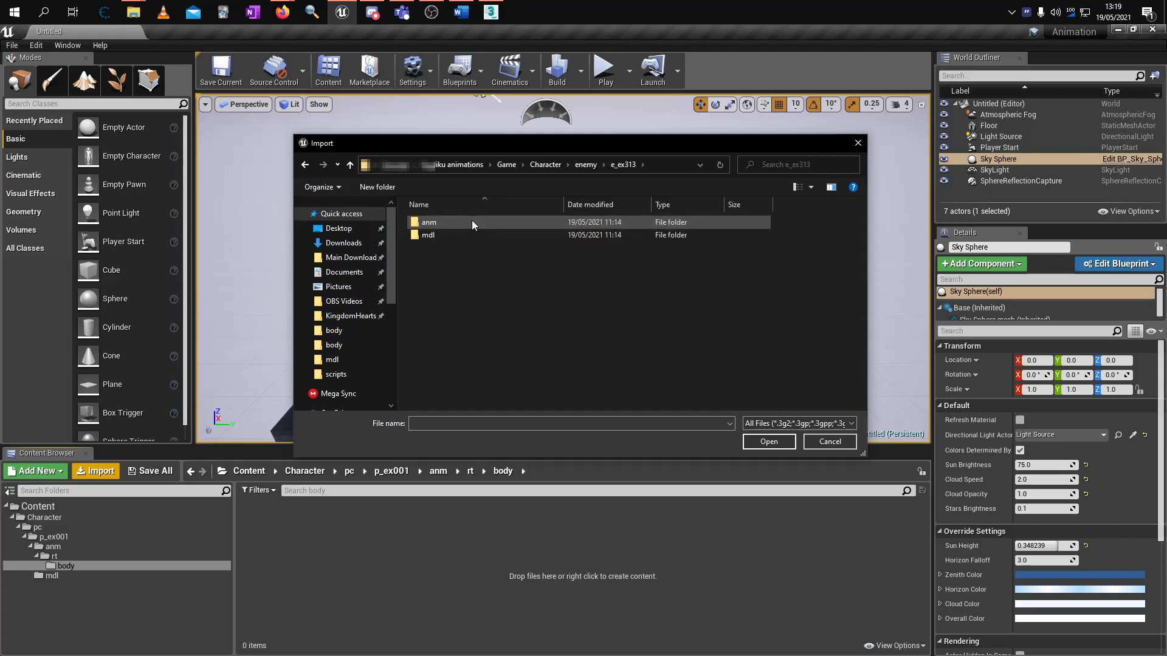
double_click(471, 220)
double_click(470, 222)
double_click(463, 222)
double_click(463, 222)
double_click(464, 222)
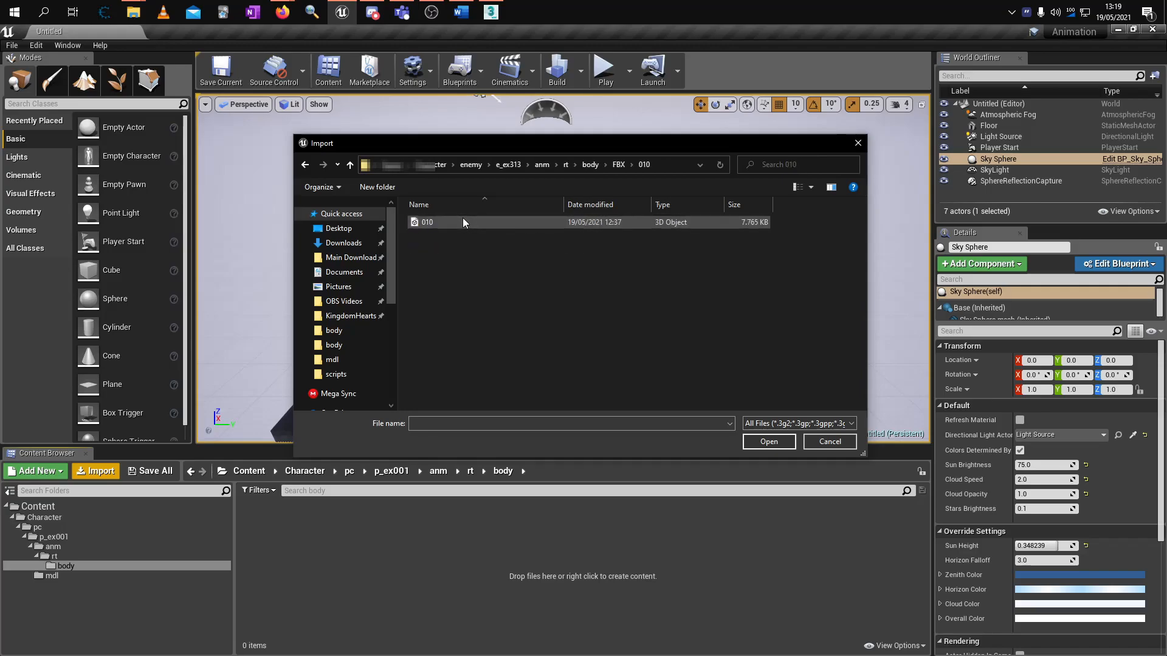
Import the 010 file using p_ex001_0_Skeleton as skeleton and Animated Time as animation length, and dismiss the import log.
click(463, 222)
click(768, 442)
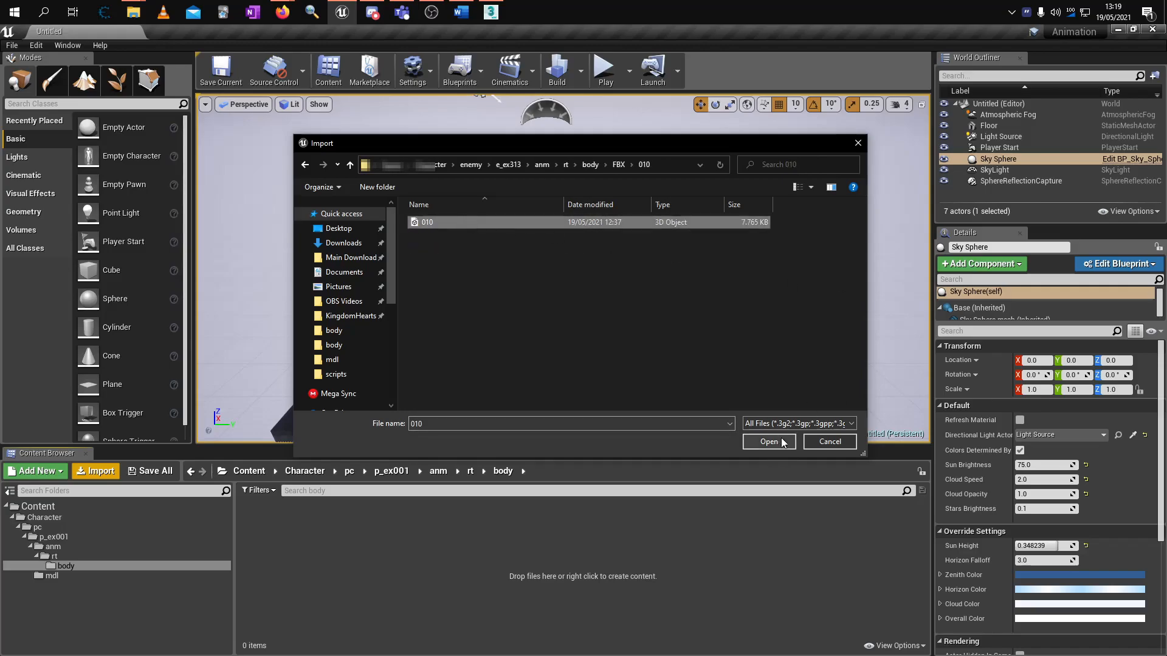
click(618, 226)
click(644, 311)
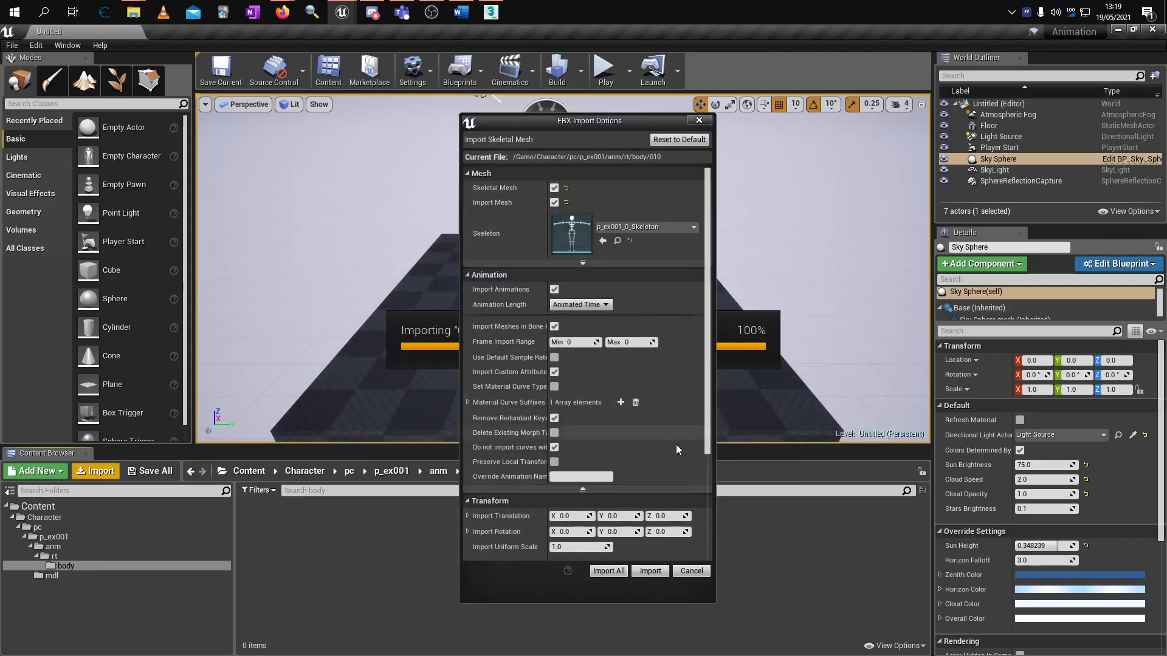
scroll(669, 527, down, 3)
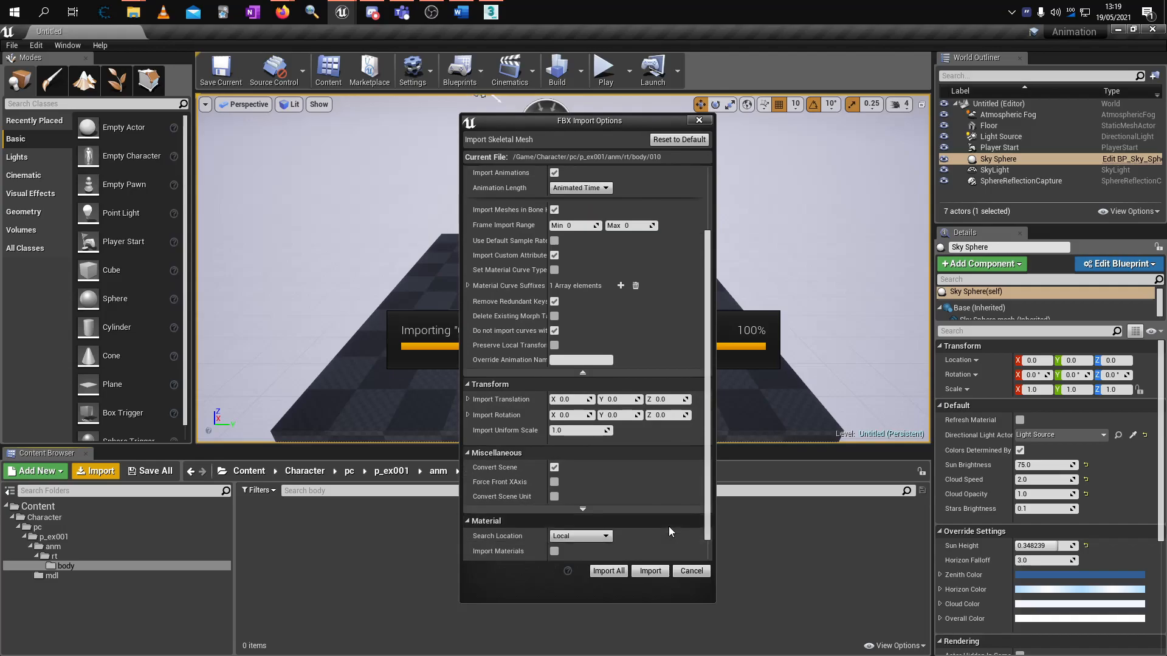
scroll(667, 520, up, 2)
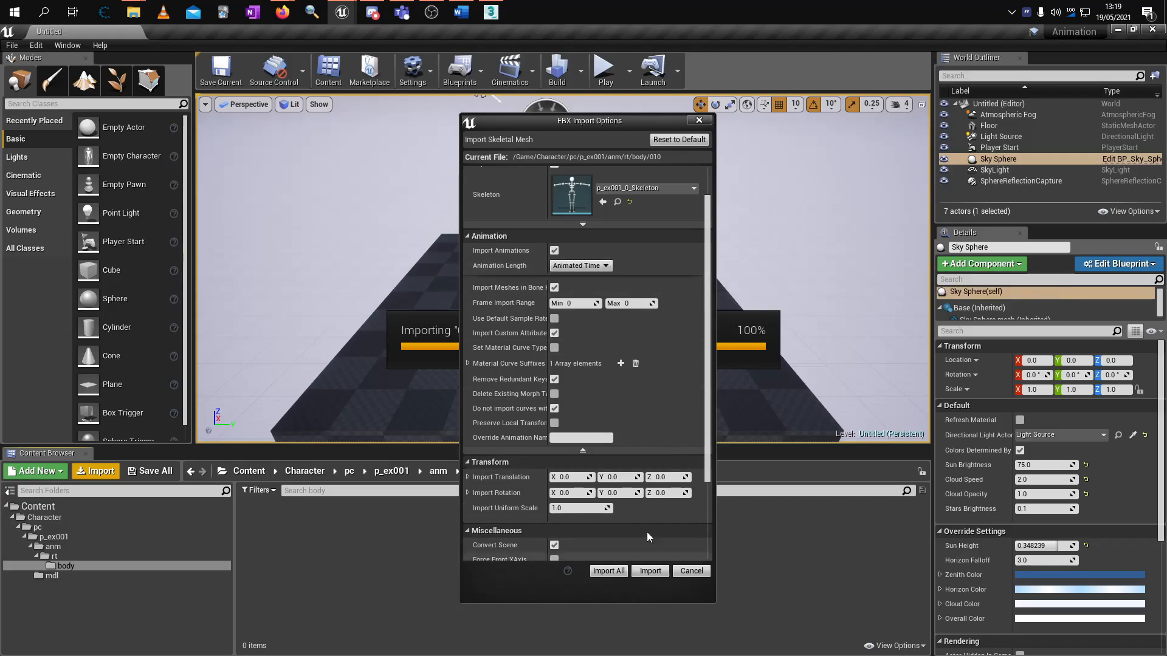
click(593, 268)
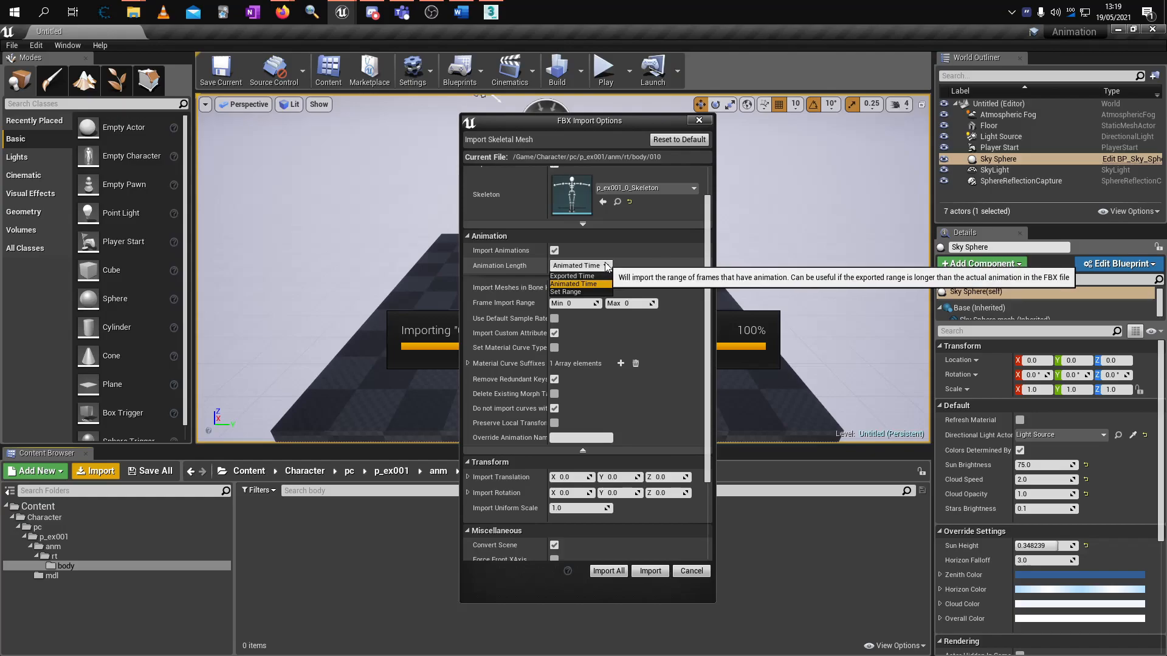
click(606, 264)
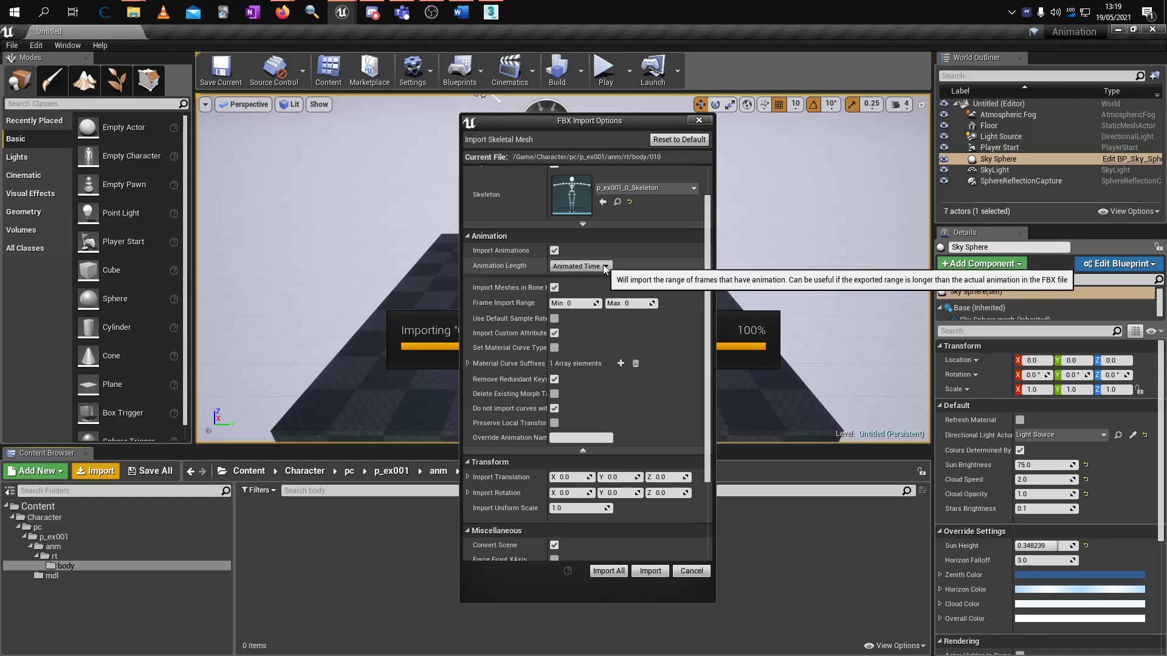
click(650, 572)
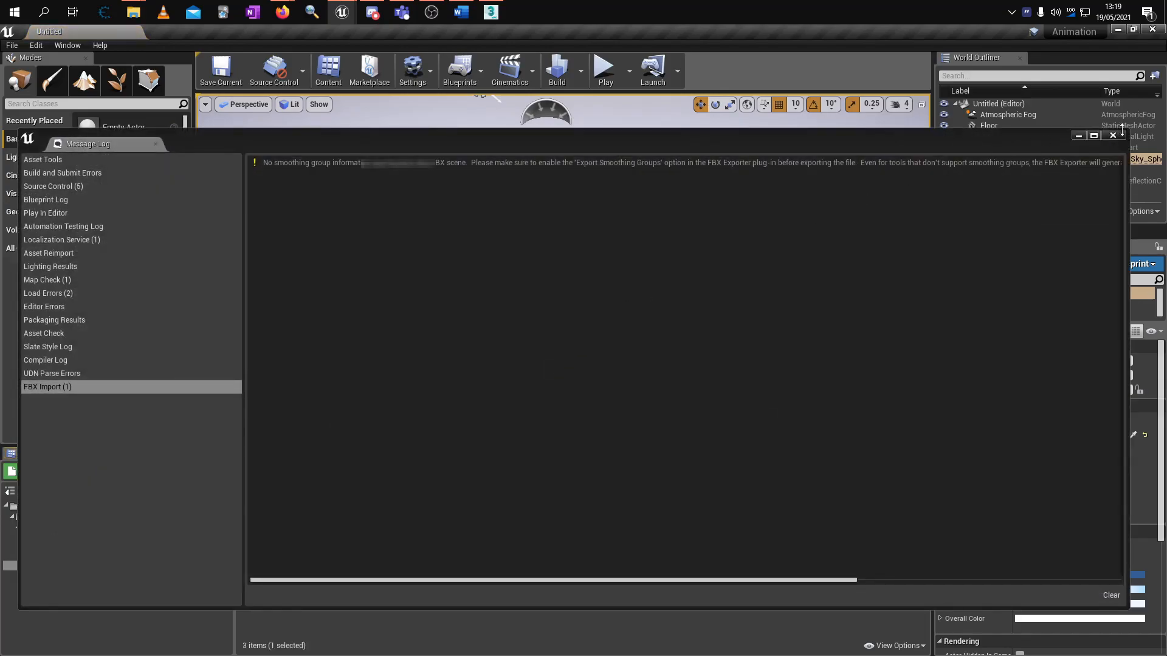
click(1112, 137)
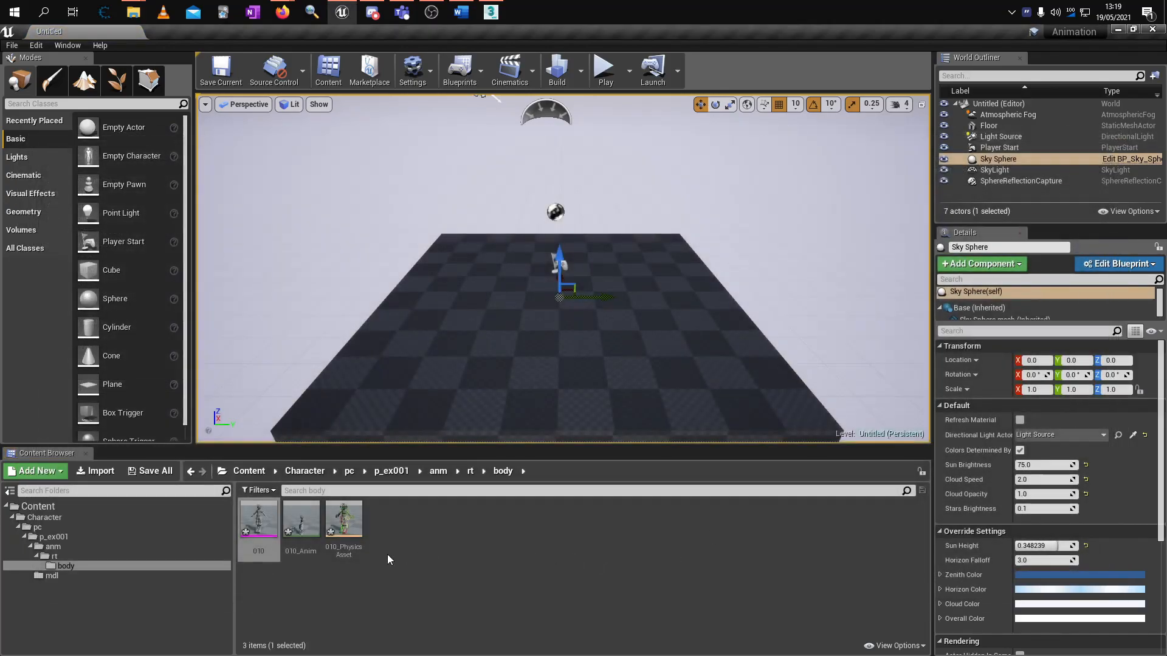
Force delete the 010 skeletal mesh and 010_PhysicsAsset from the body folder, keeping only the animation.
ctrl+click(343, 526)
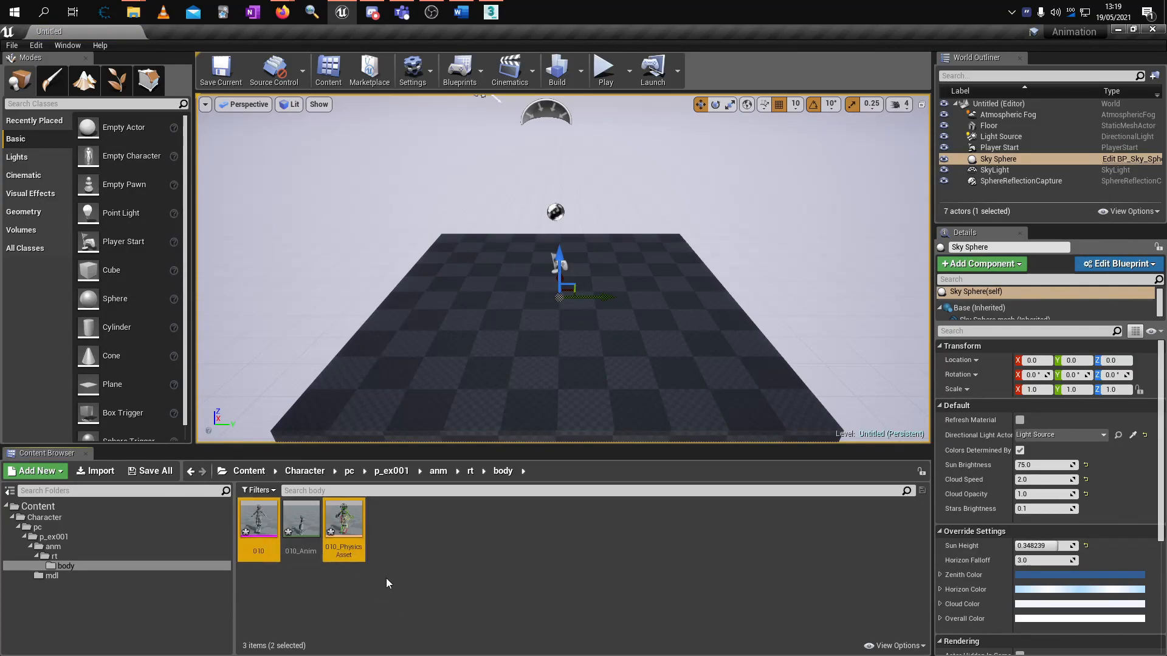
key(Delete)
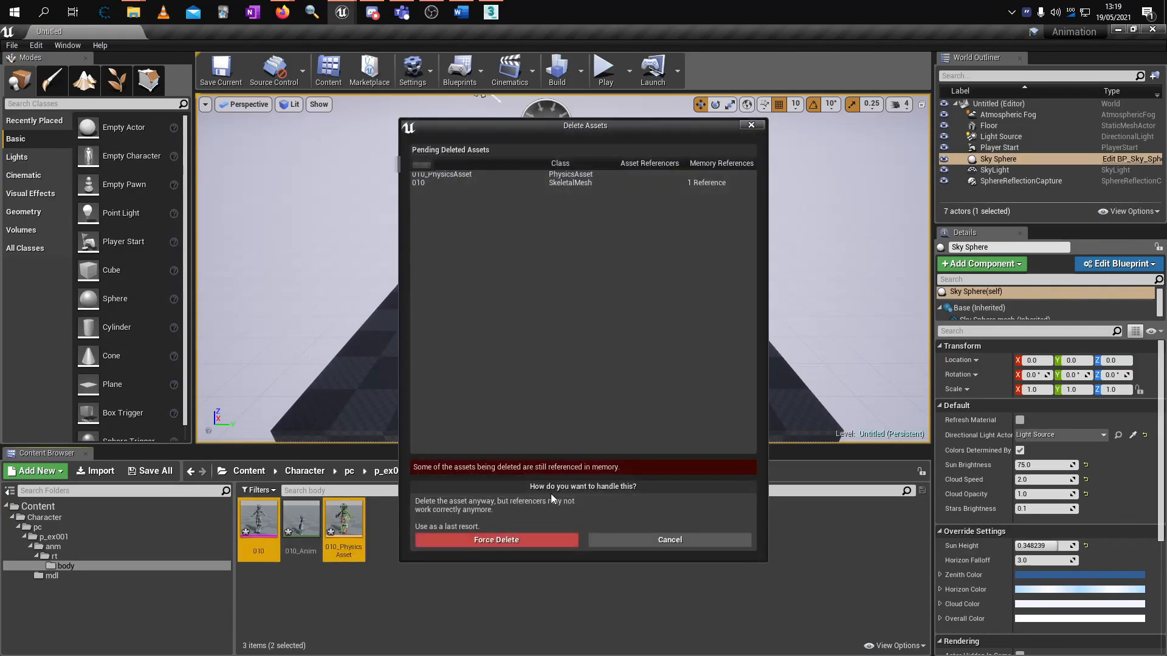
click(535, 537)
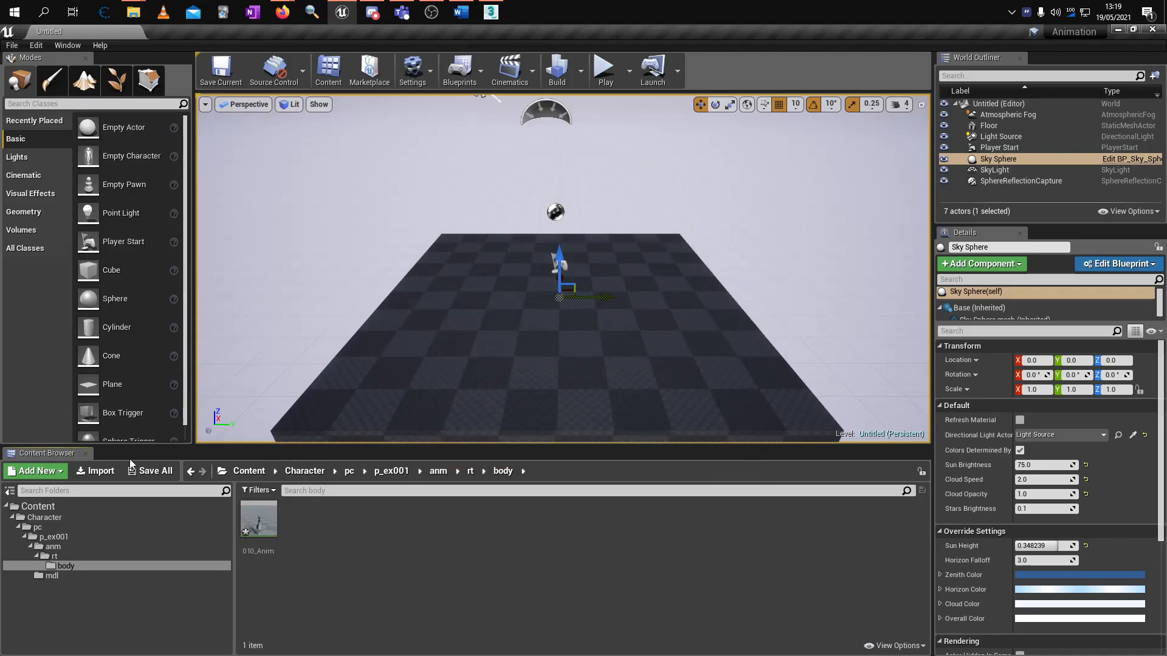
Start an import into the body folder and open the LC401 file from enemy/e_ex361/anm/rt/body/FBX/LC401.
click(96, 472)
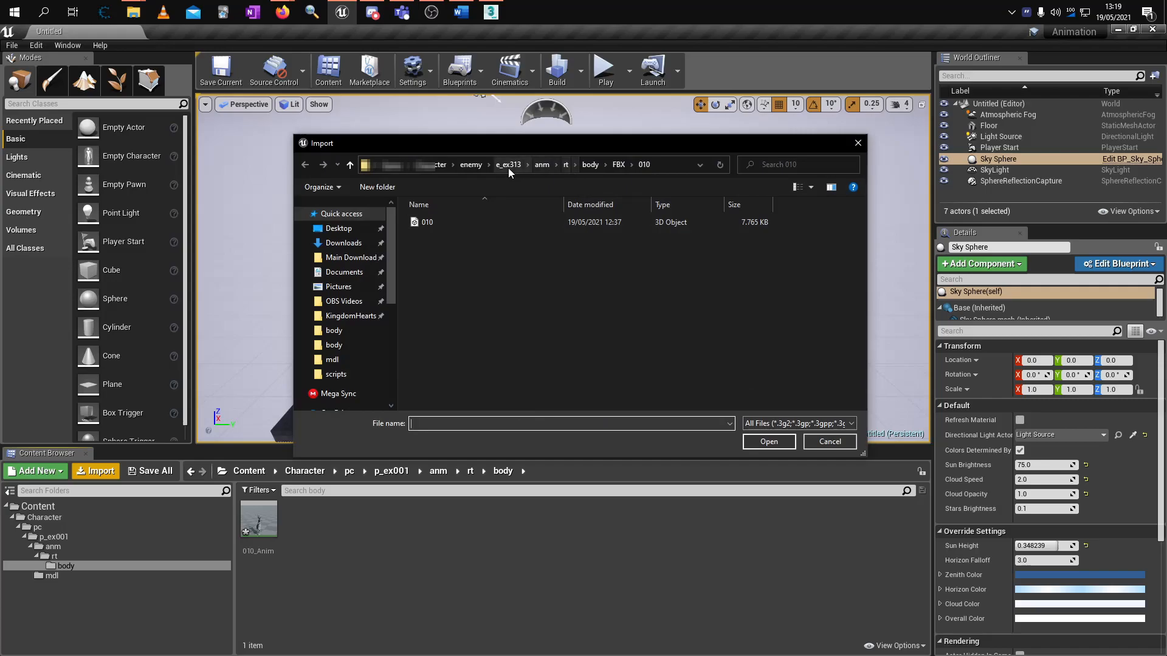
click(473, 165)
double_click(448, 234)
double_click(491, 222)
double_click(491, 222)
double_click(484, 221)
double_click(484, 222)
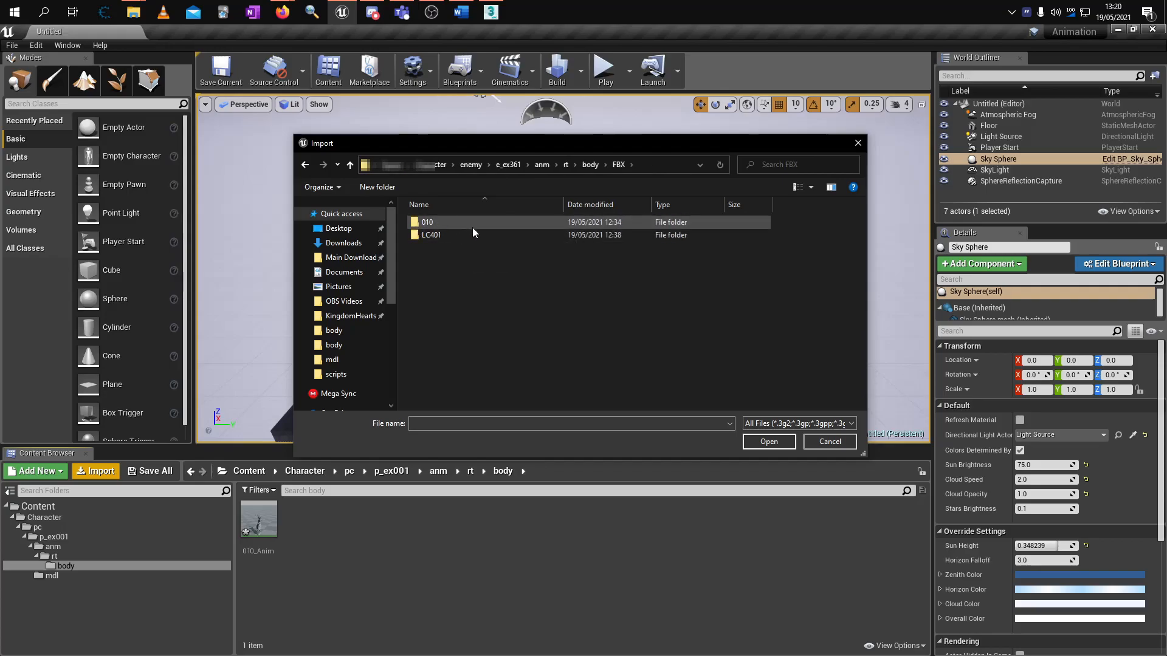
double_click(471, 237)
click(466, 220)
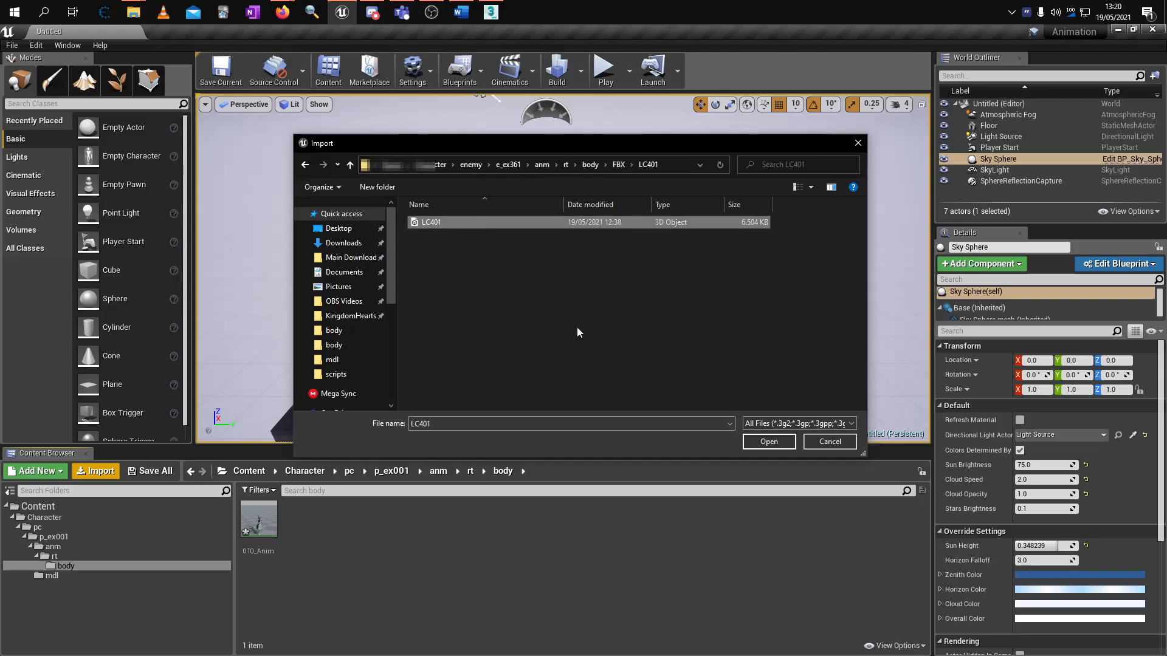
click(757, 443)
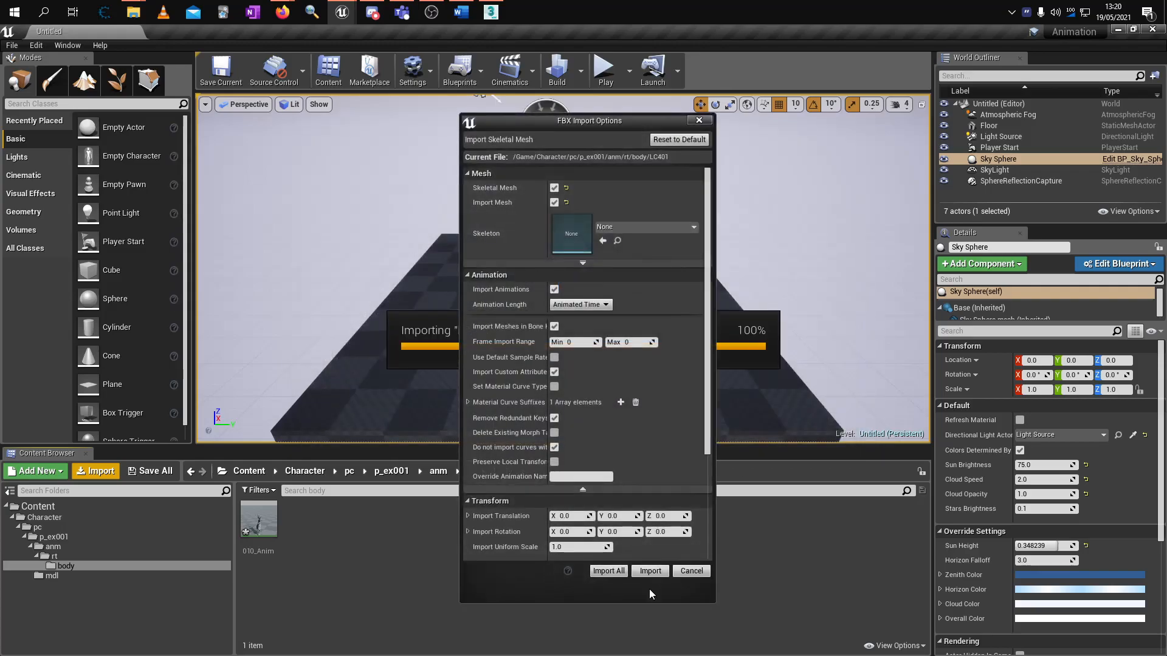
Import LC401 using p_ex001_0_Skeleton as the skeleton, and dismiss the import log.
click(645, 227)
click(620, 302)
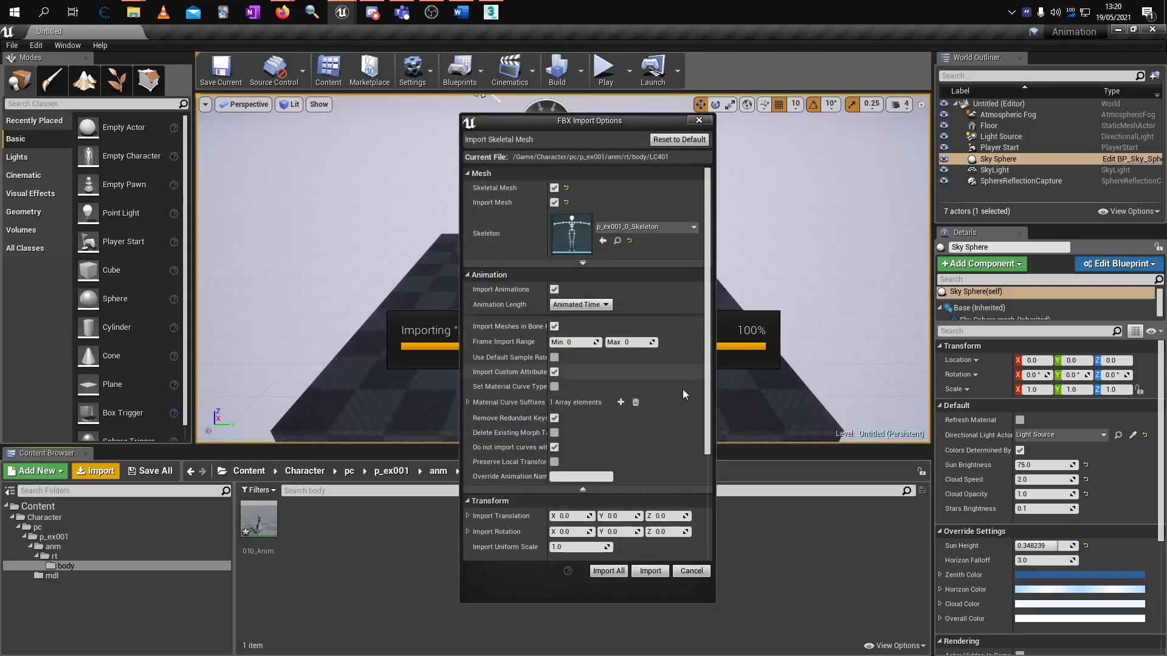
click(650, 572)
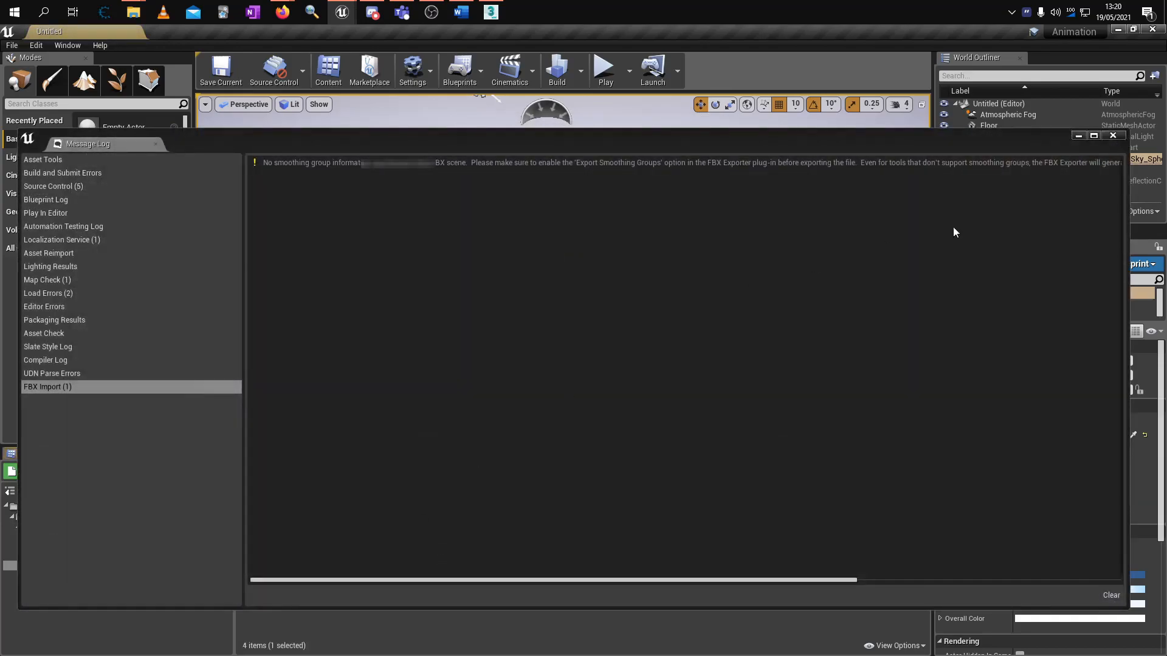
click(1114, 136)
Force delete the LC401 skeletal mesh and LC401_PhysicsAsset, keeping only the animation.
ctrl+click(386, 520)
key(Delete)
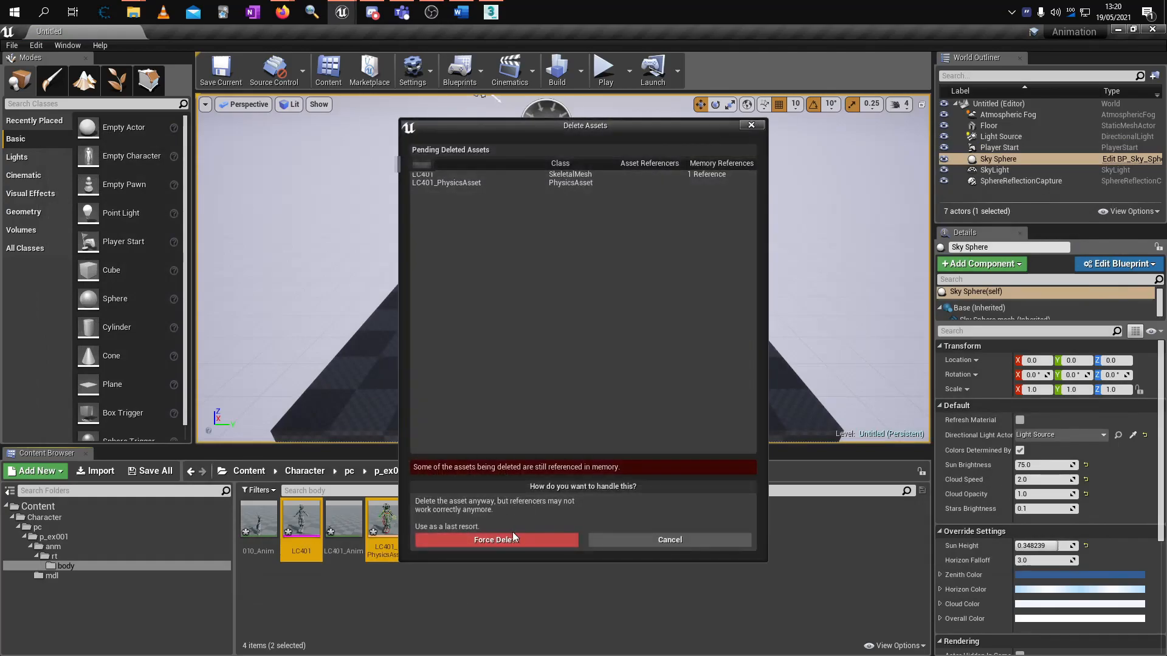
click(496, 539)
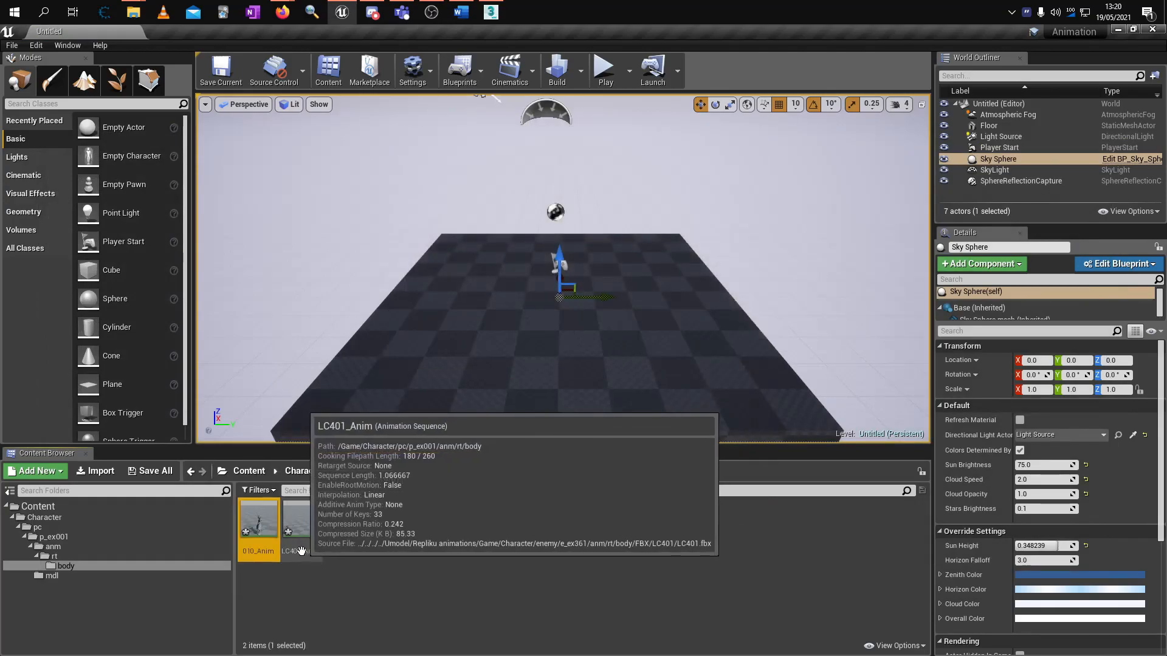
Open the 010_Anim animation to preview its motion on the character, and close its editor.
click(271, 551)
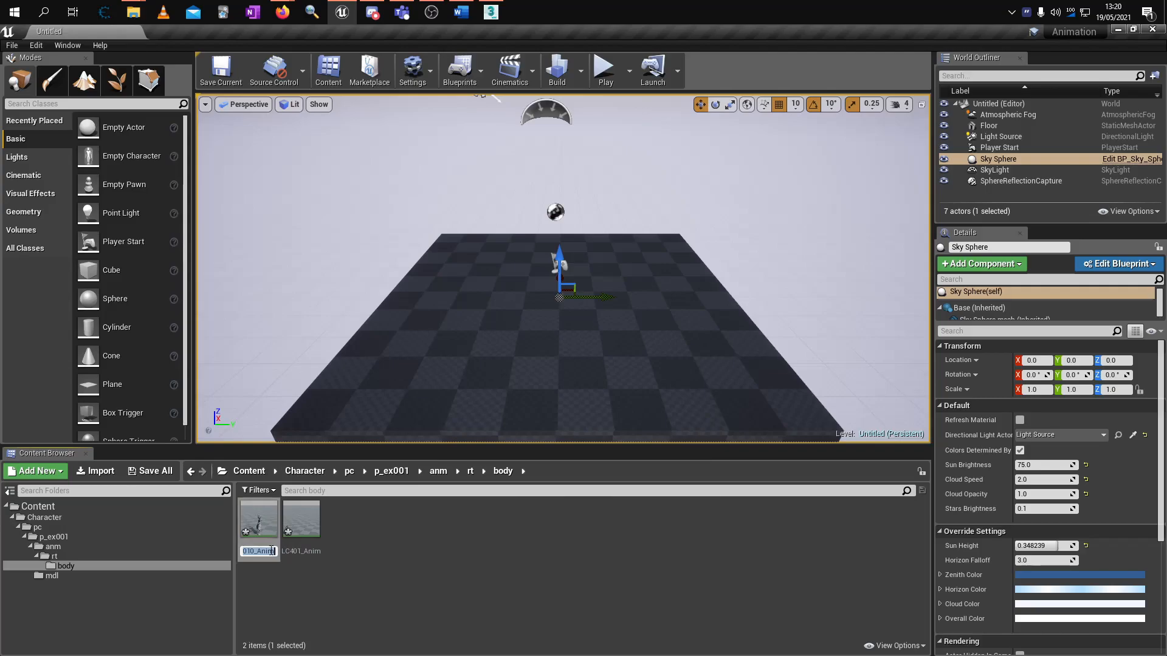
key(Return)
double_click(255, 521)
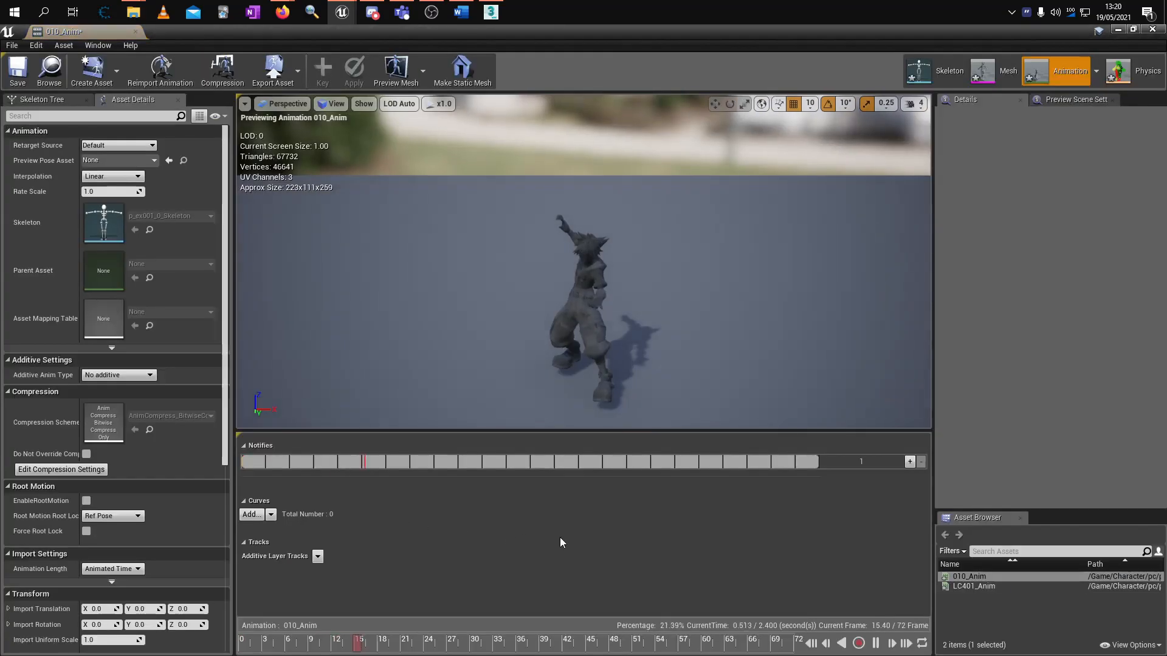
click(1152, 28)
Rename the 010_Anim animation as 1015.
click(261, 552)
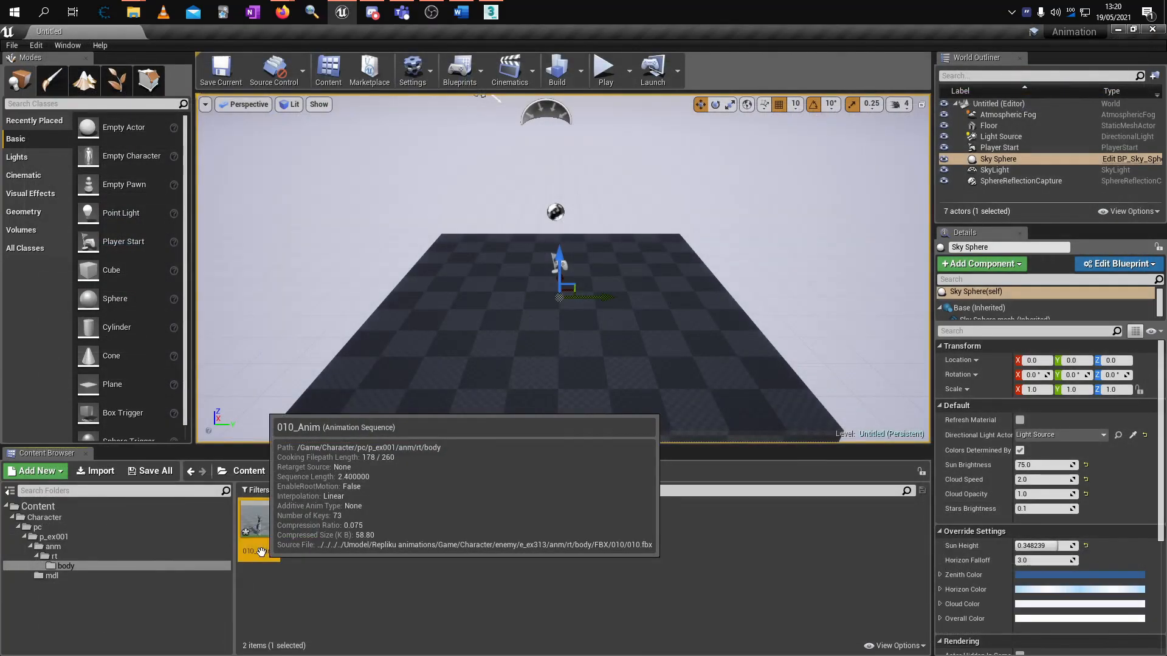
click(261, 552)
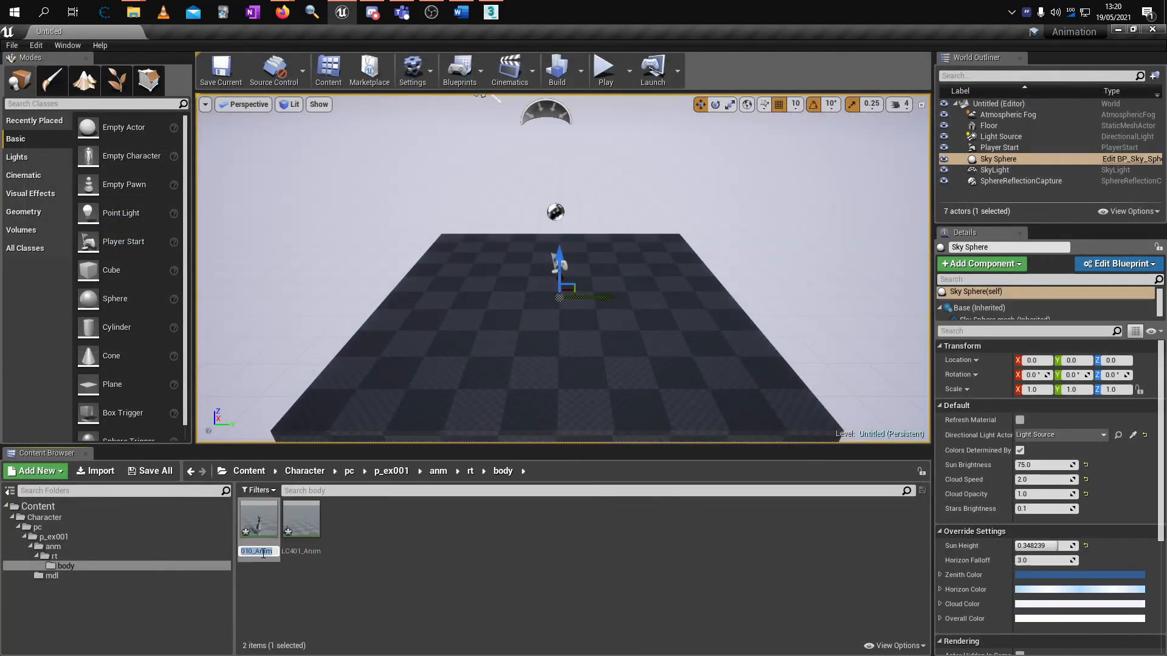
text(1015)
key(Return)
Enable root motion on LC401_Anim with the root motion root lock set to Anim First Frame, and save all assets.
click(304, 532)
double_click(304, 532)
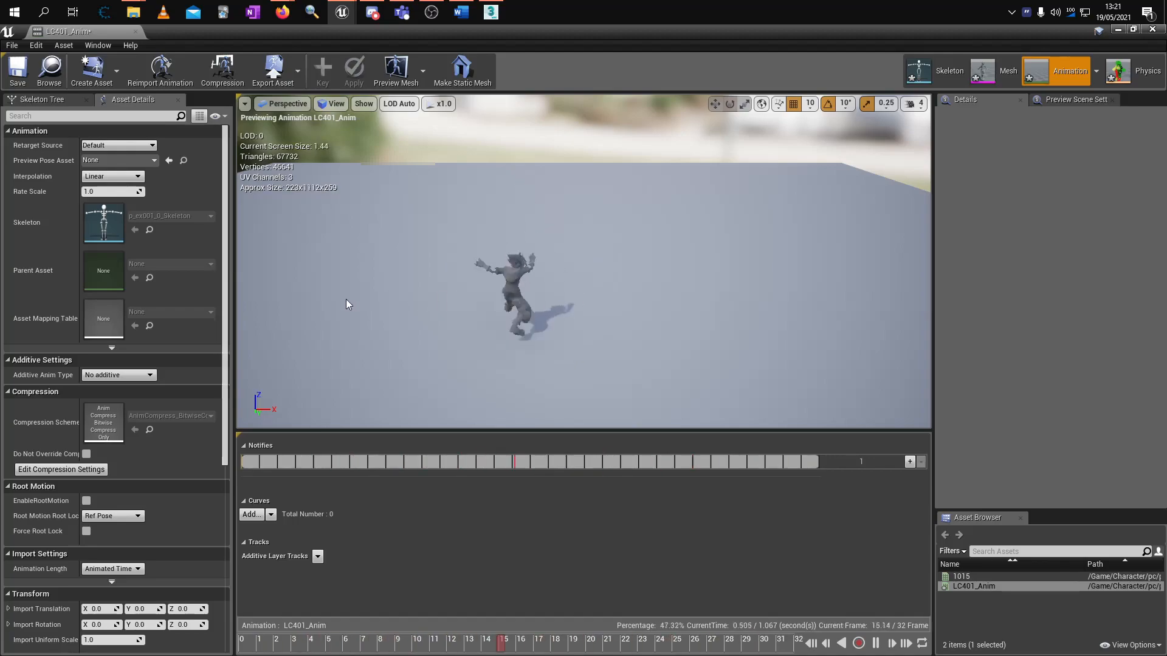
click(86, 501)
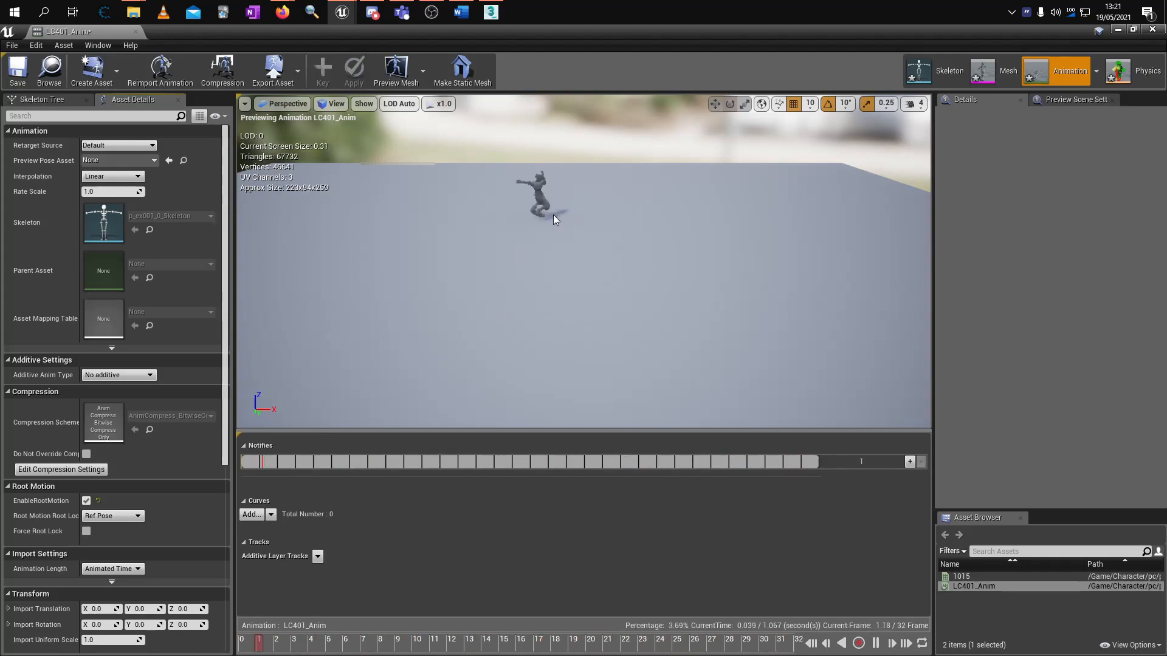
click(135, 516)
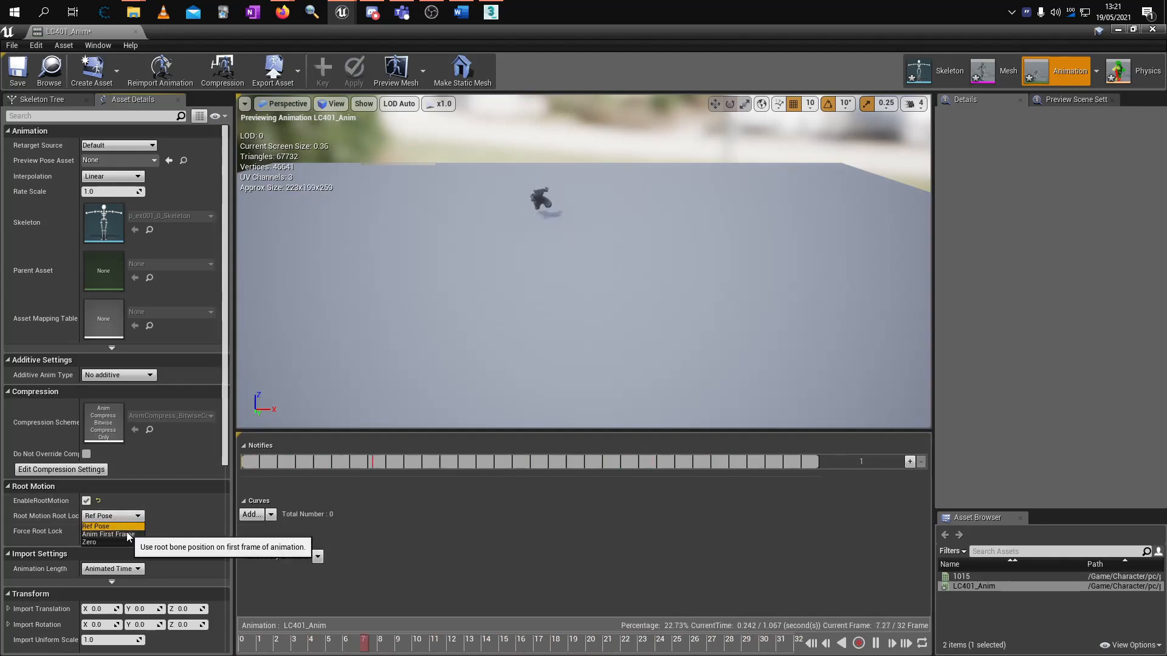
click(124, 534)
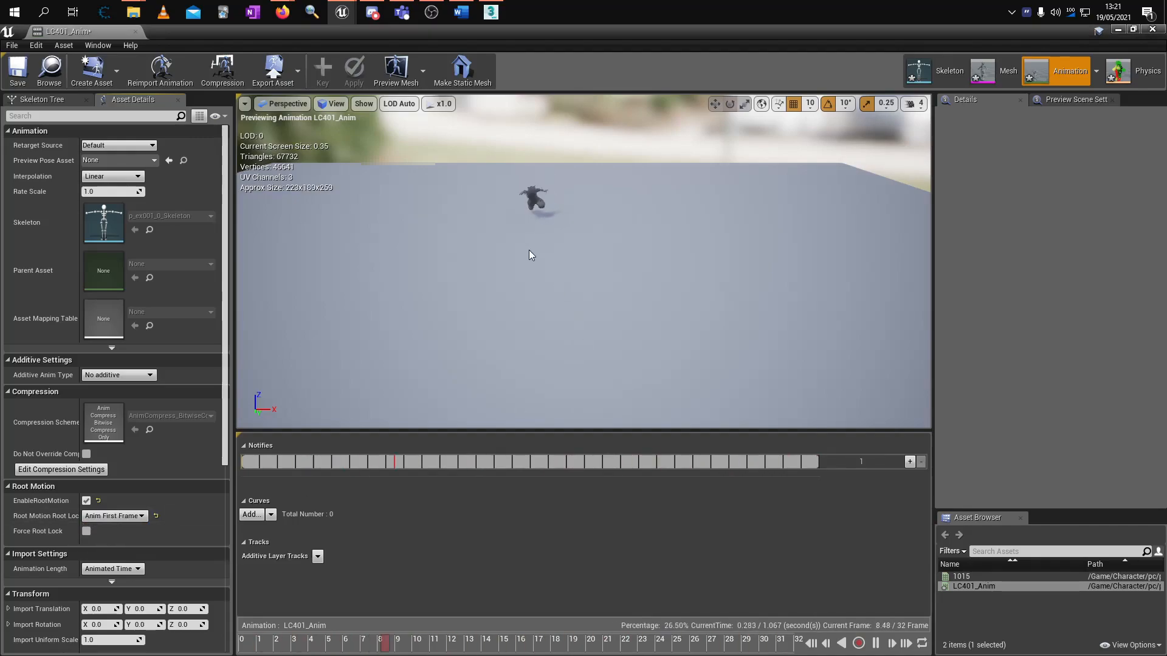
middle_drag(510, 224, 474, 216)
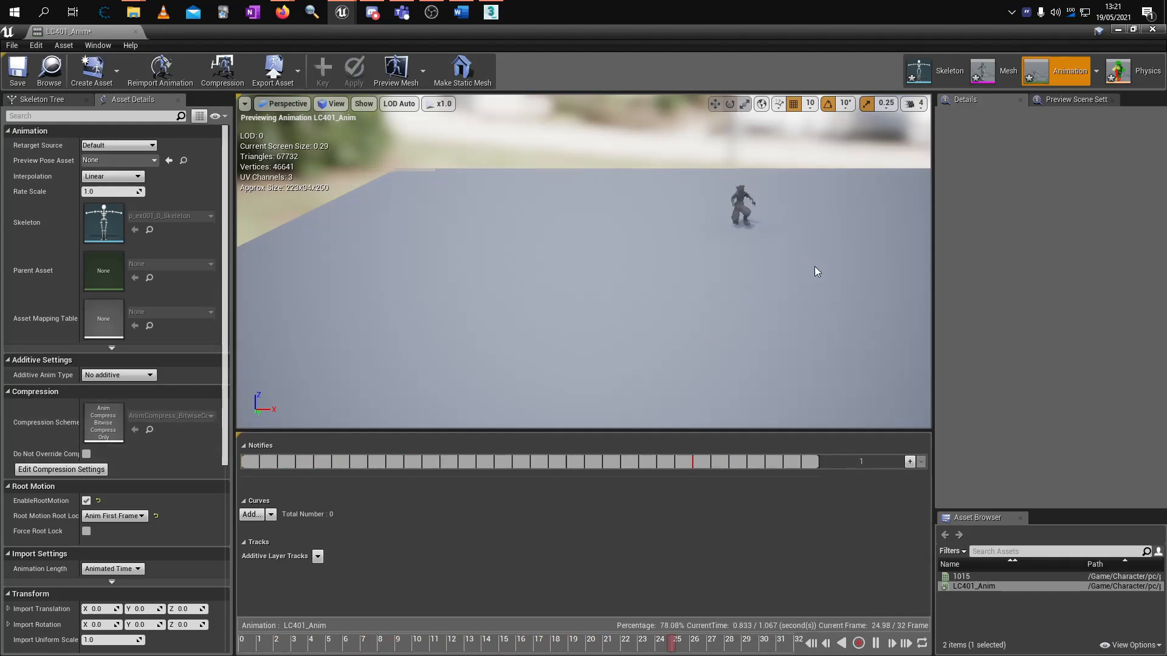
click(115, 193)
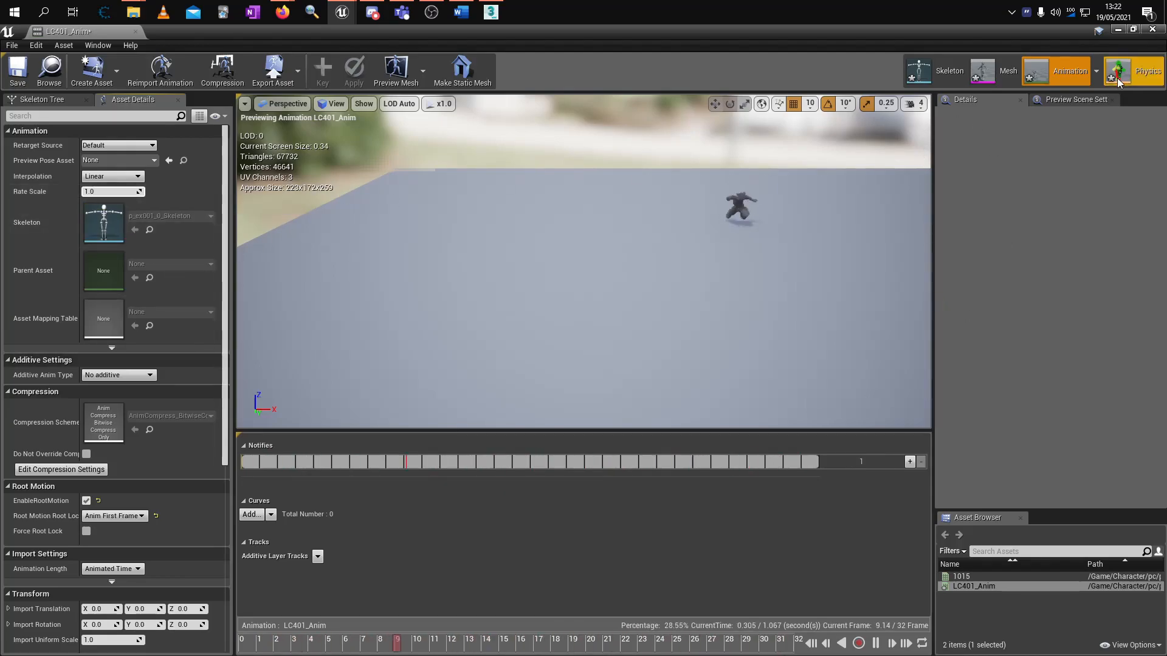
click(1151, 31)
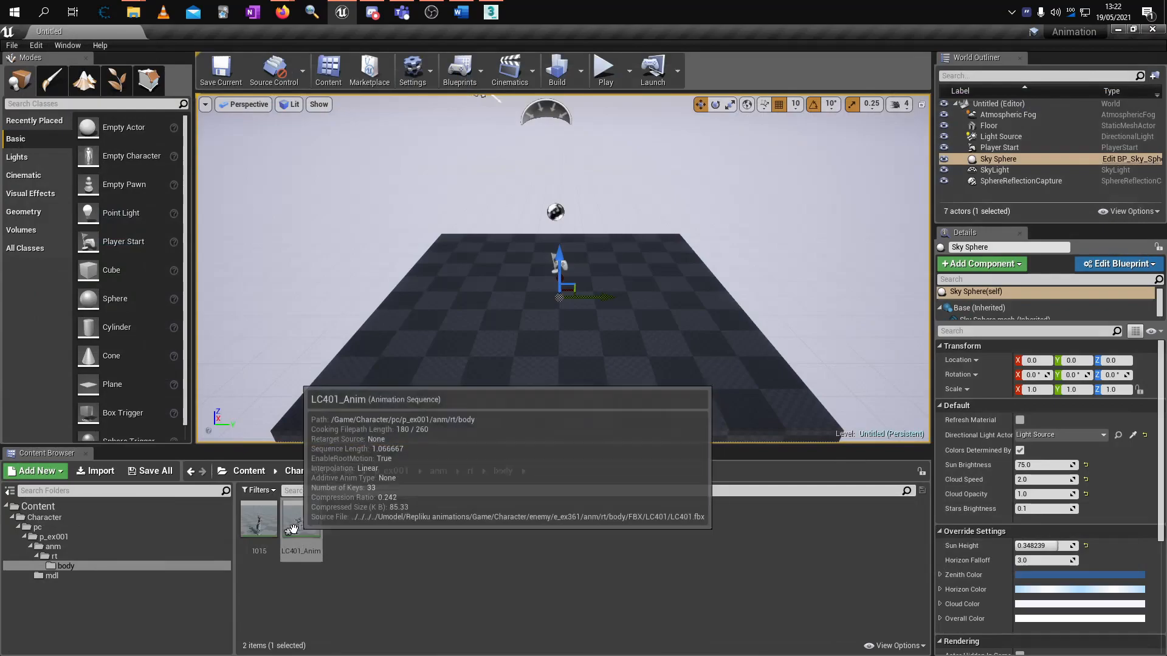
click(12, 45)
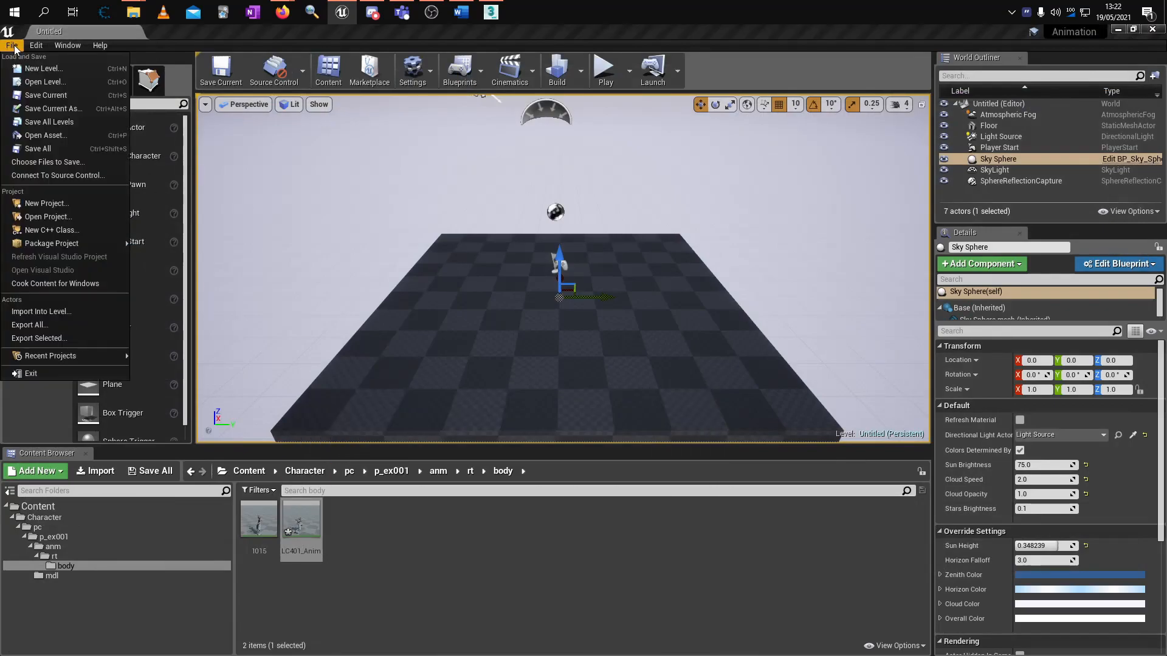
click(57, 148)
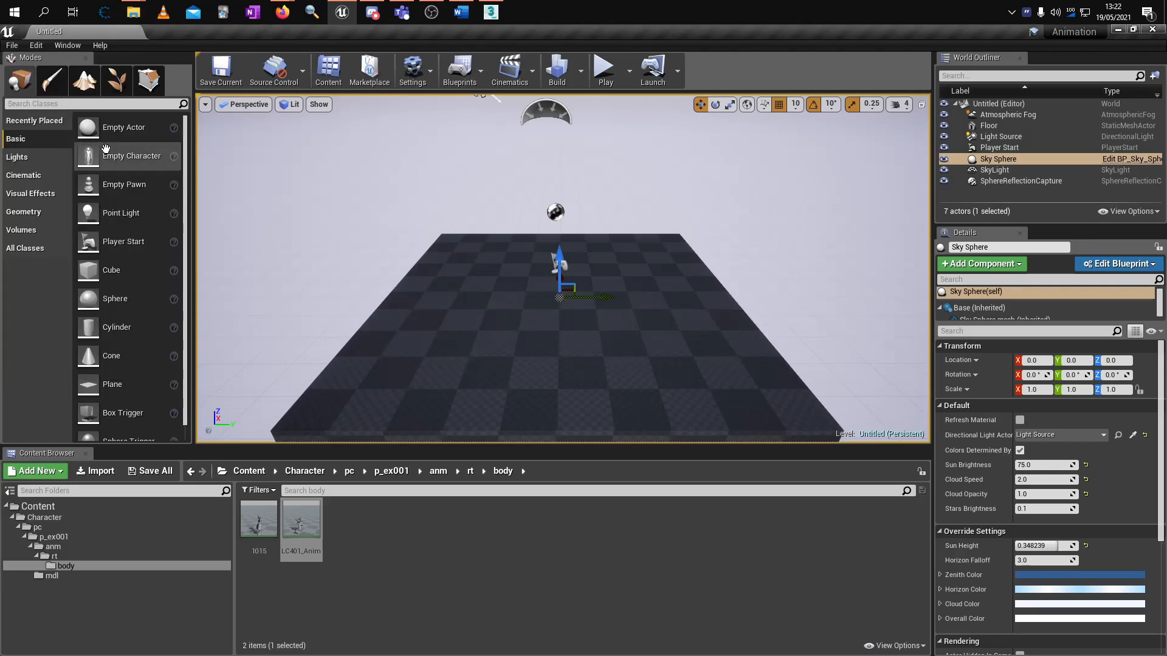
Rename the LC401_Anim animation as 0051.
click(8, 47)
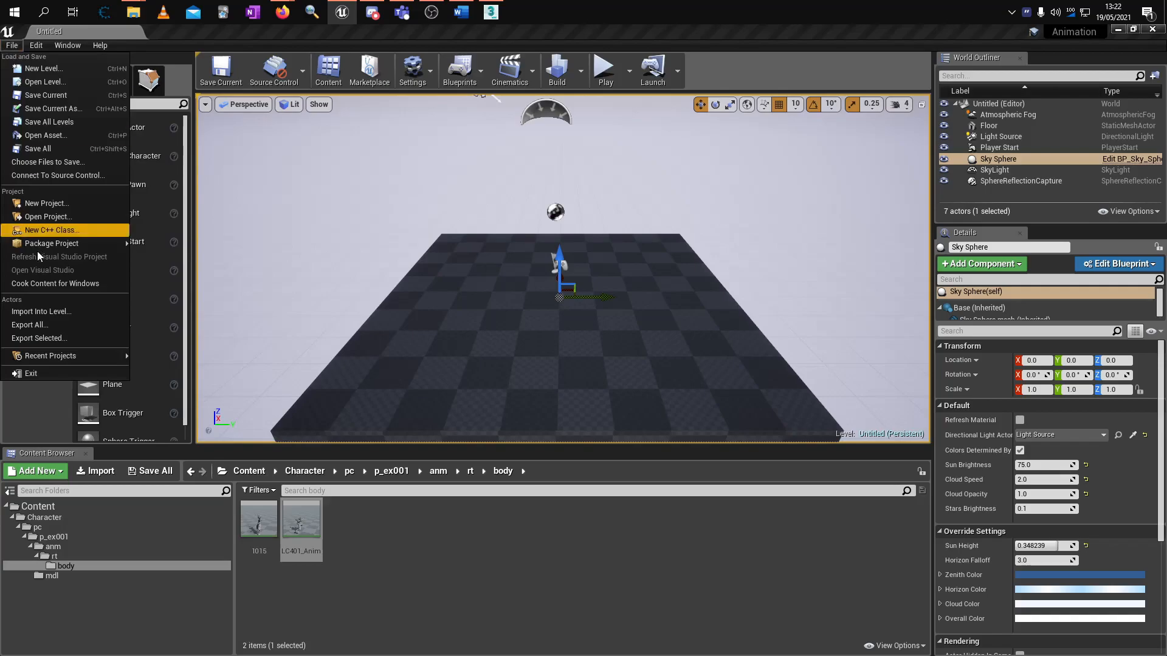
click(293, 531)
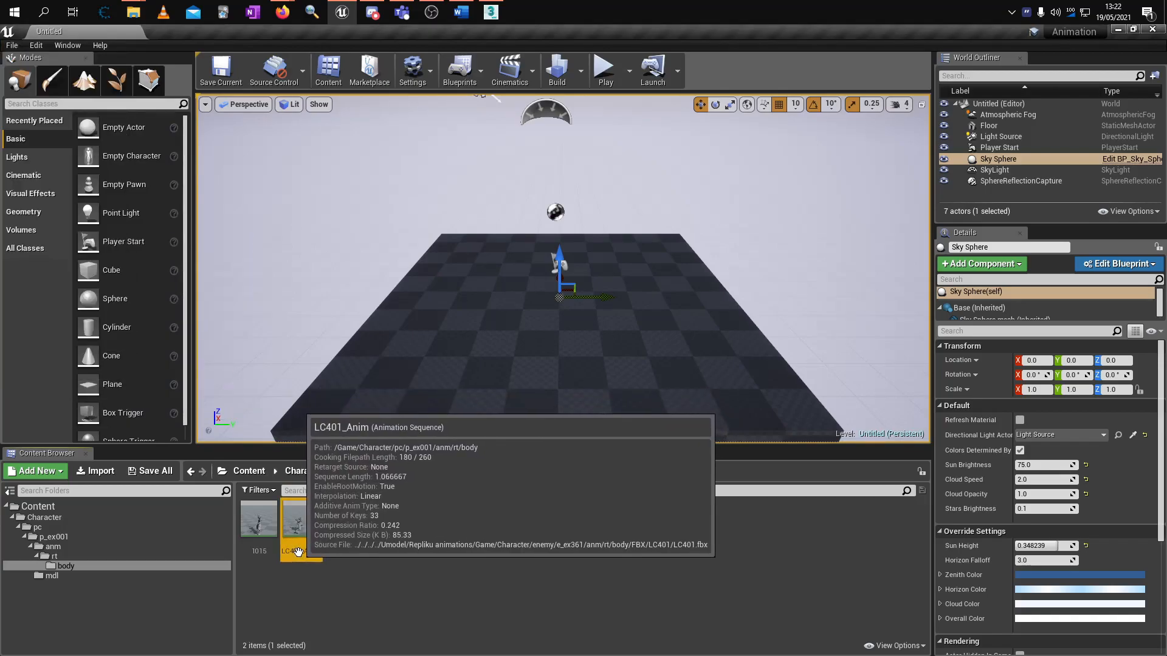
click(299, 552)
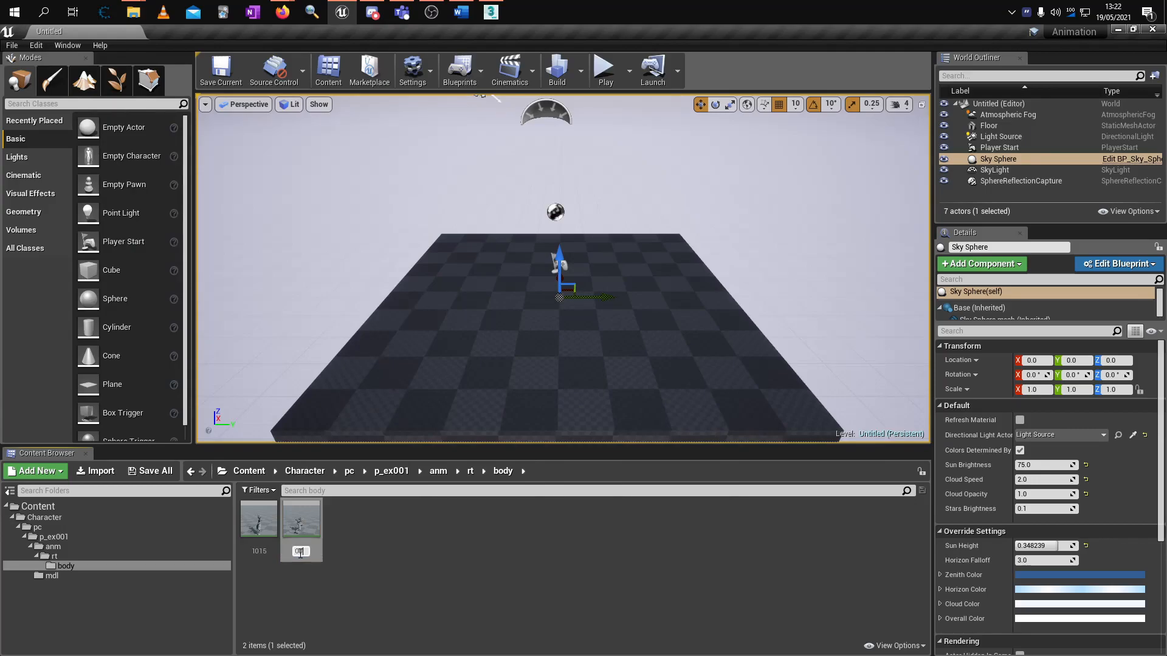
text(0051)
key(Return)
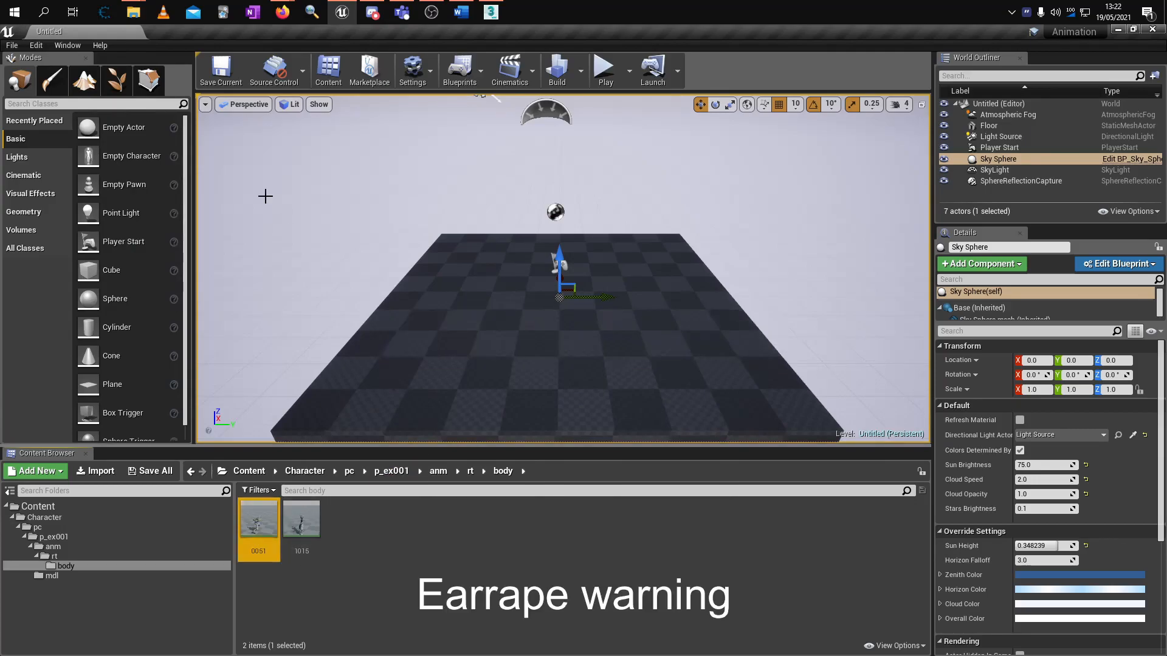
Save all changes and cook the project's content for Windows.
click(12, 45)
click(52, 147)
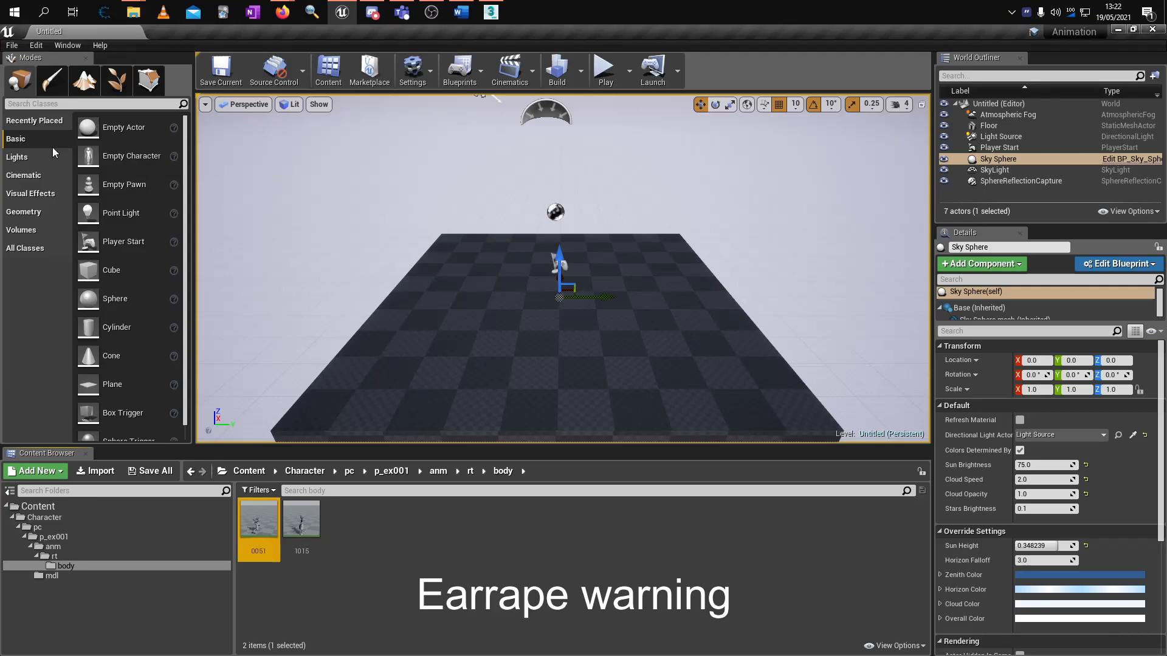
click(12, 45)
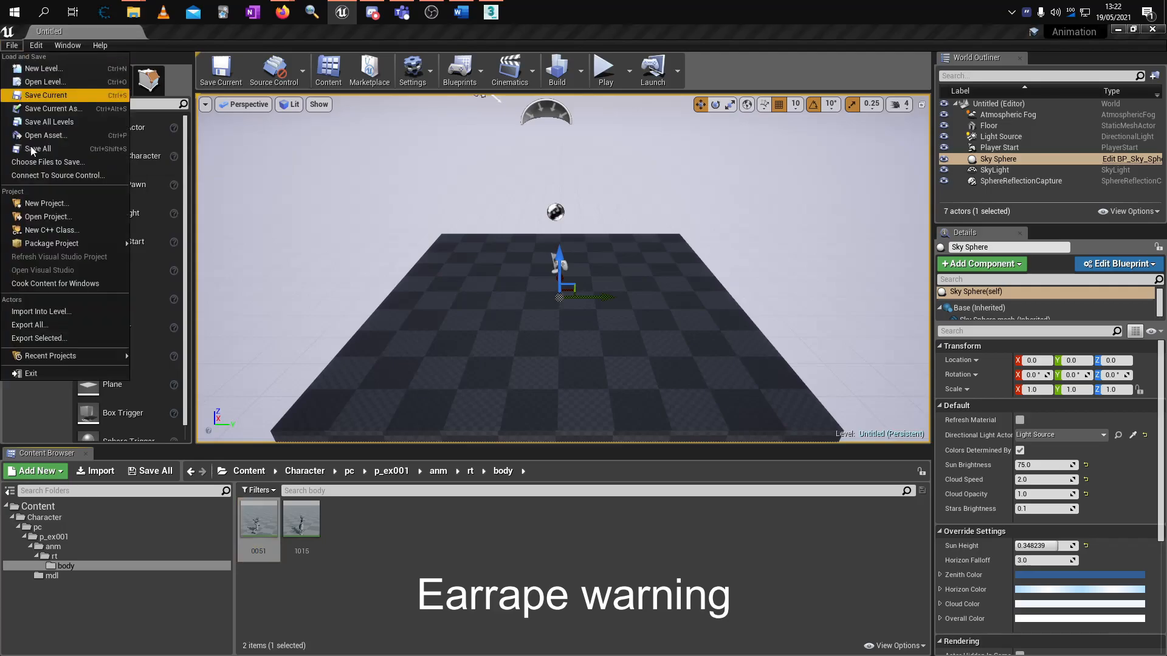
click(51, 285)
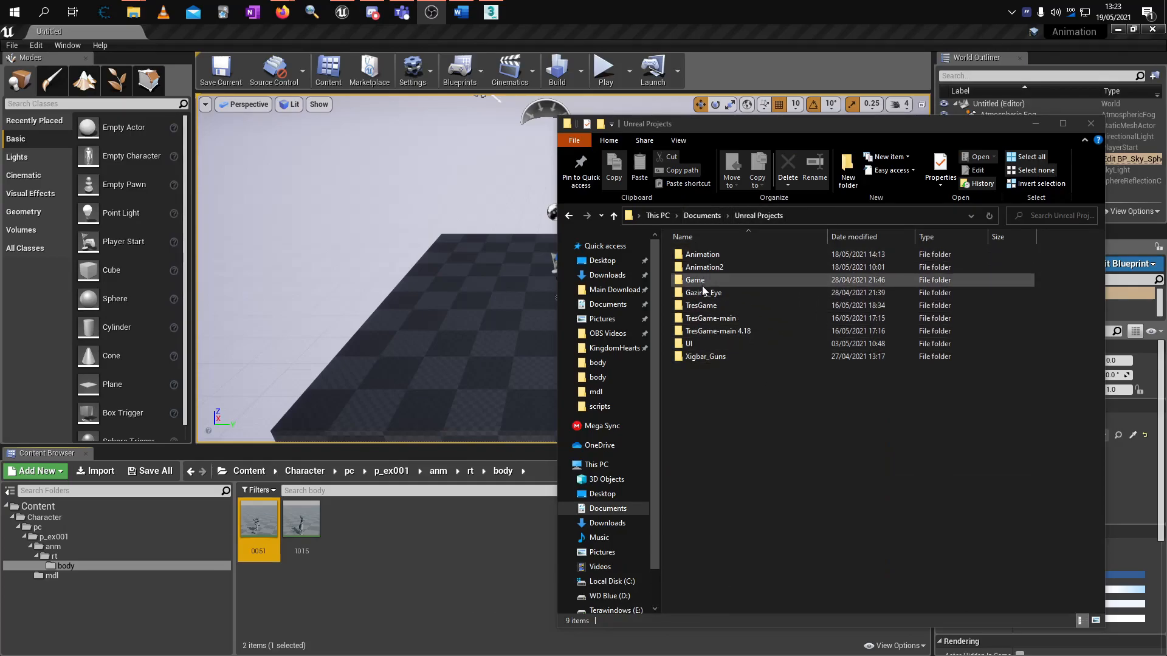
In File Explorer, browse from Unreal Projects to Animation/Saved/Cooked/WindowsNoEditor/Animation/Content/Character/pc/p_ex001.
double_click(704, 254)
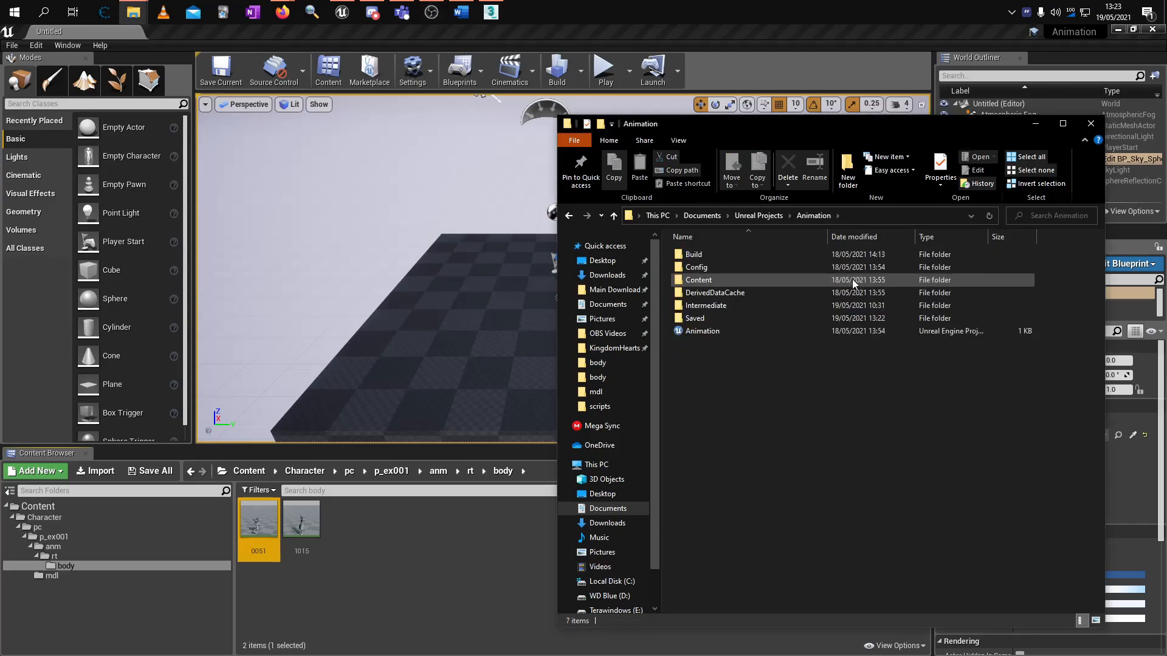
double_click(743, 318)
double_click(710, 305)
double_click(713, 255)
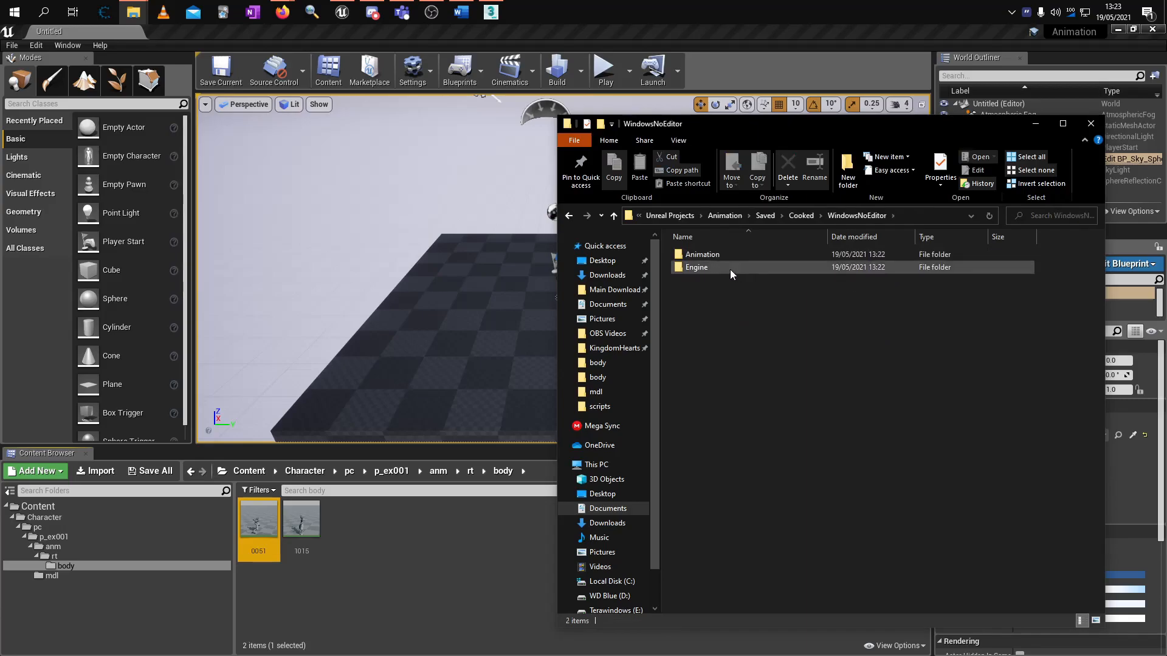
double_click(723, 255)
double_click(723, 255)
double_click(723, 255)
double_click(723, 256)
double_click(723, 255)
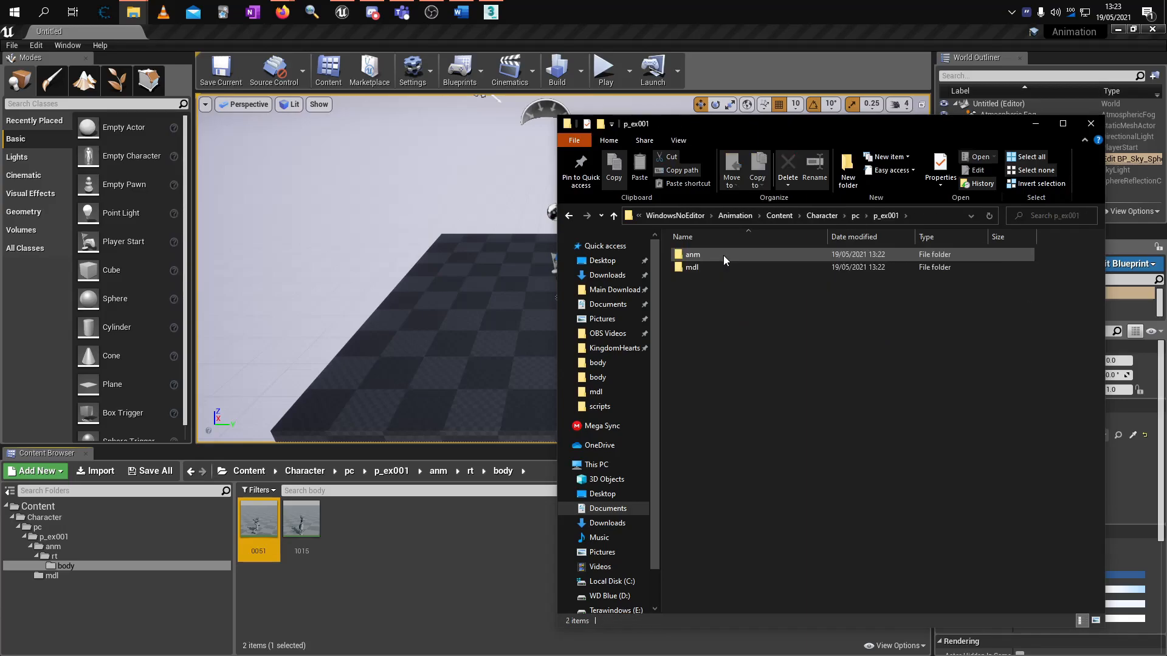
Examine the cooked anm and mdl folders inside p_ex001, and return to the p_ex001 folder.
double_click(723, 255)
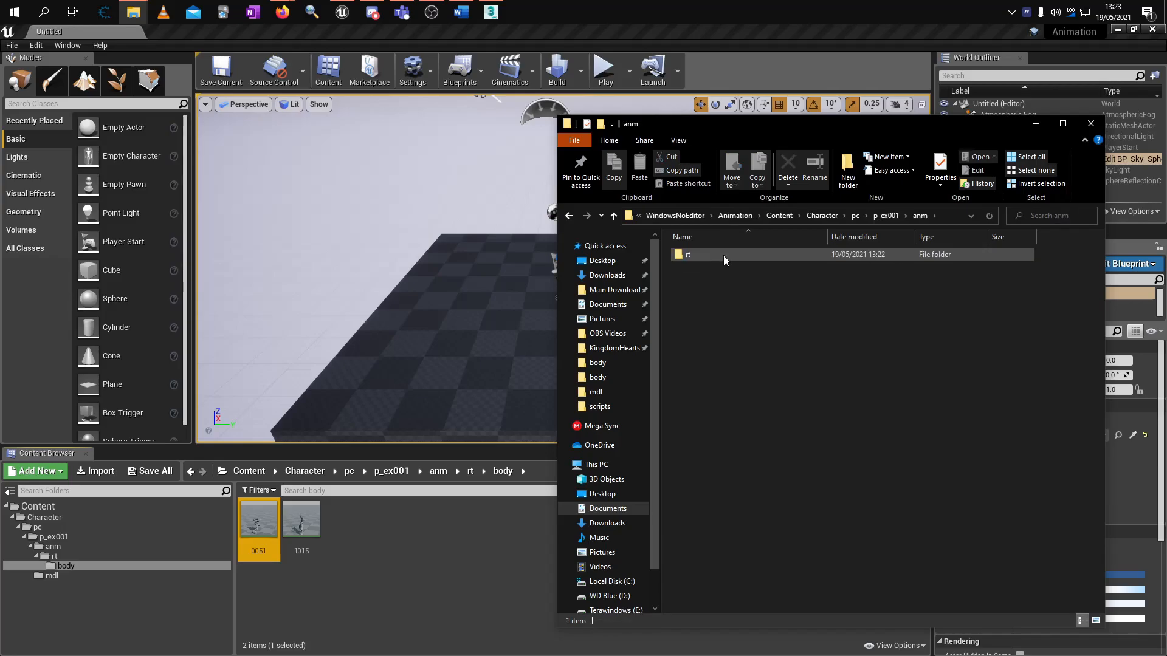
key(BackSpace)
click(705, 267)
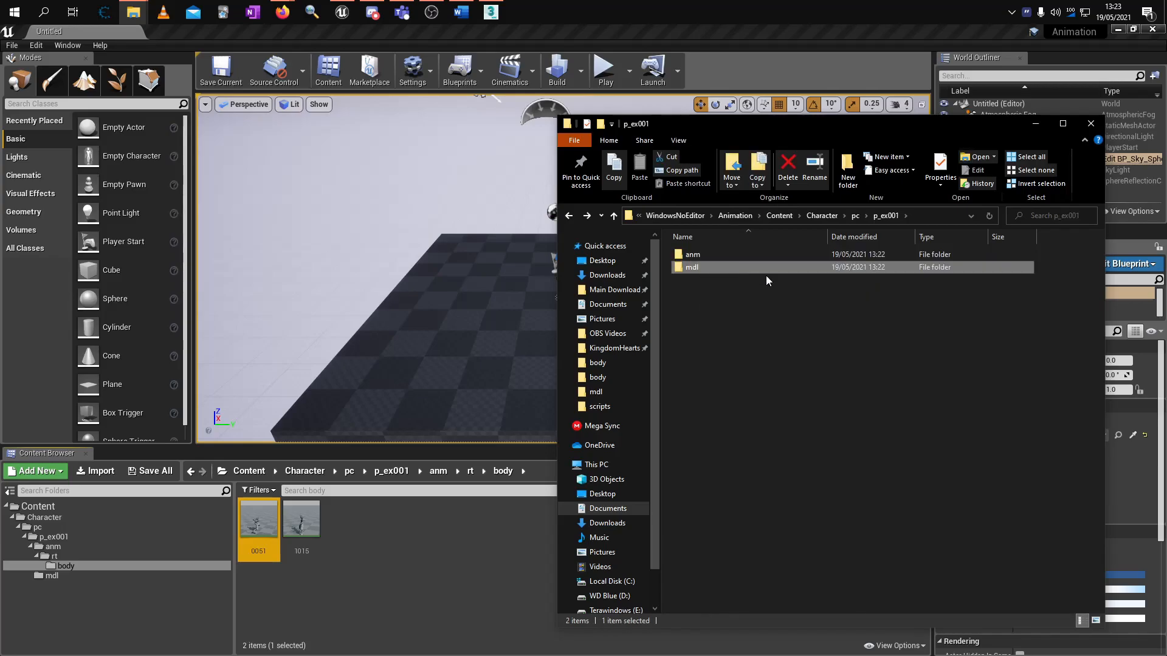
double_click(706, 268)
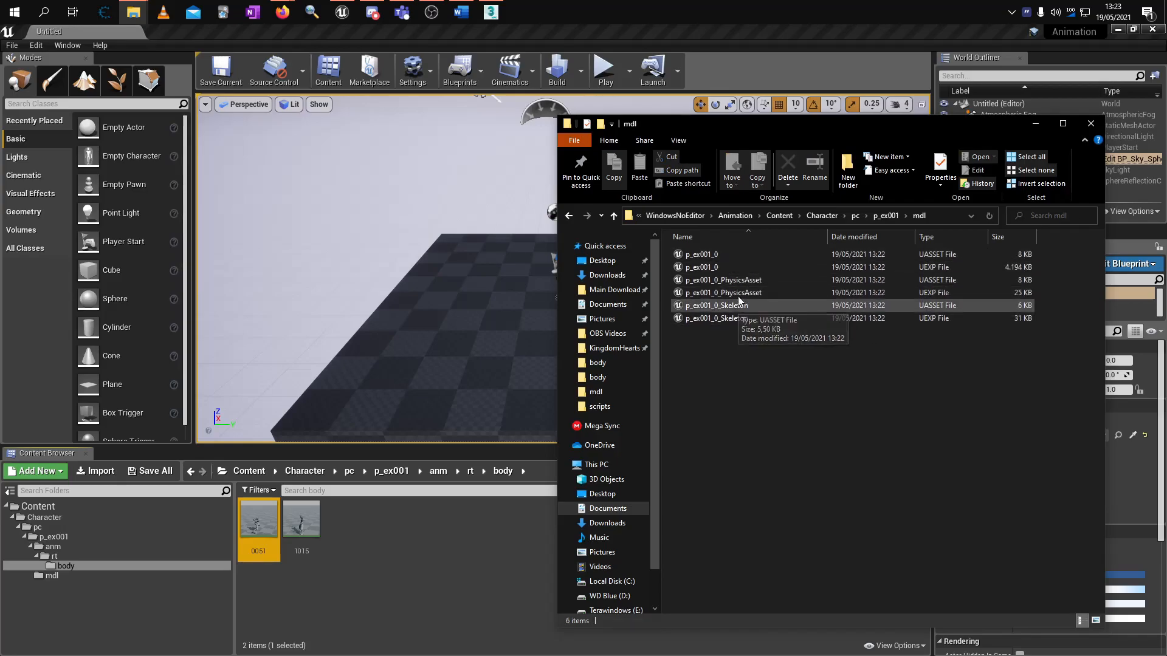
key(BackSpace)
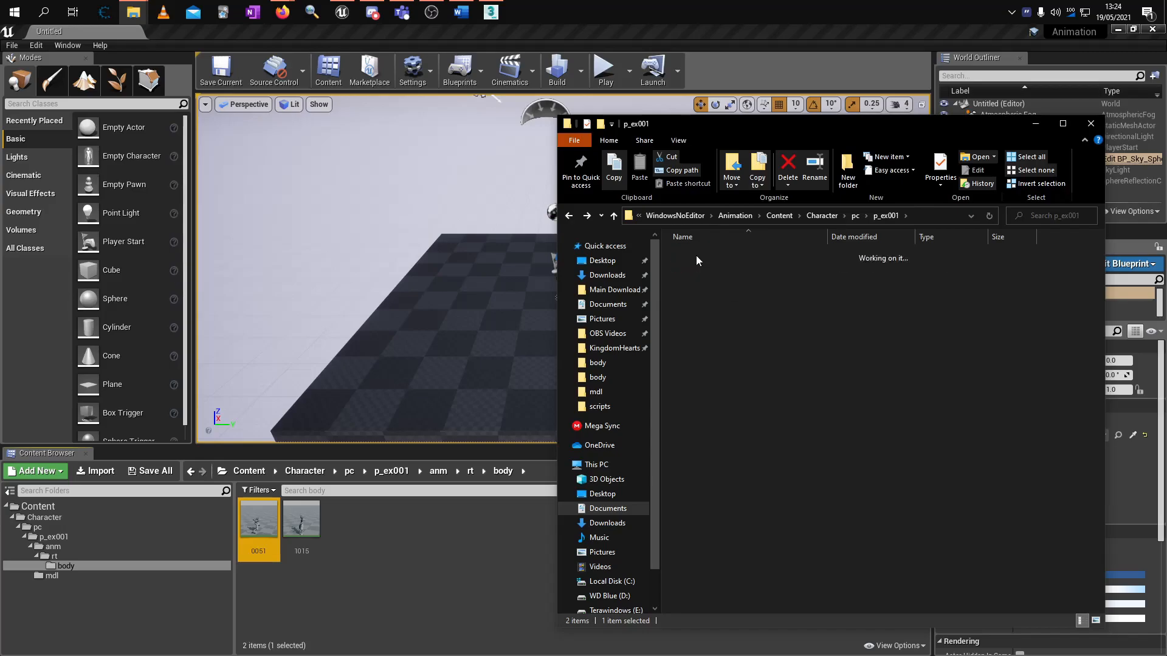
Open the anm/rt/body folder inside the cooked p_ex001 and select all the cooked 0051 and 1015 files.
double_click(695, 255)
double_click(695, 255)
double_click(696, 255)
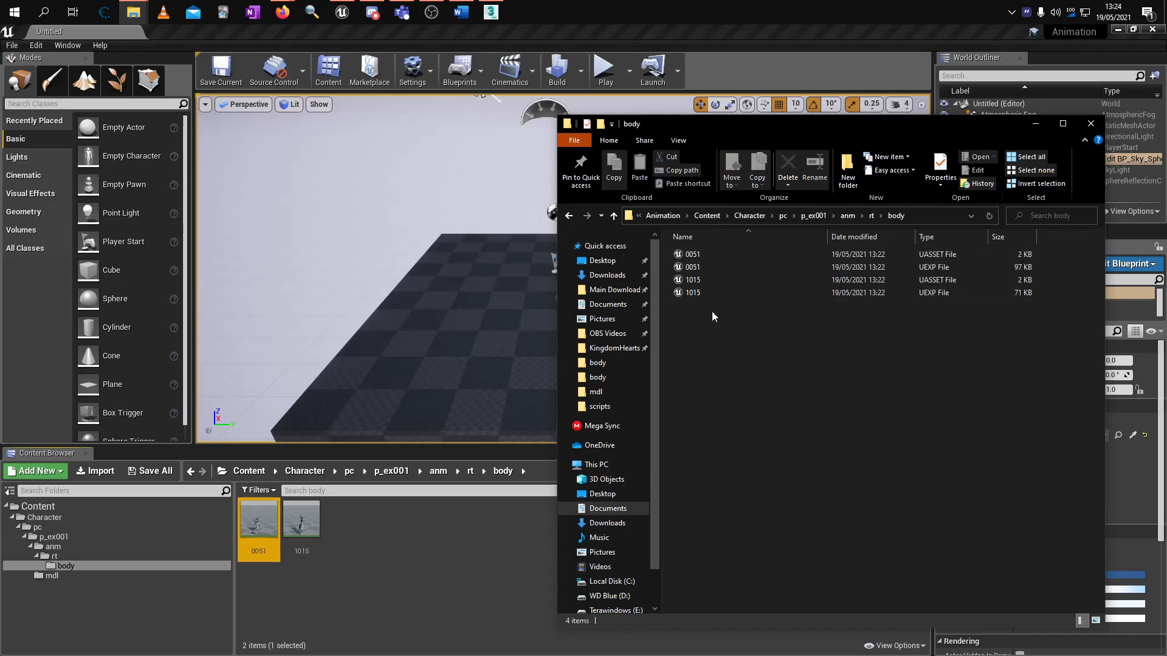
key(ctrl+a)
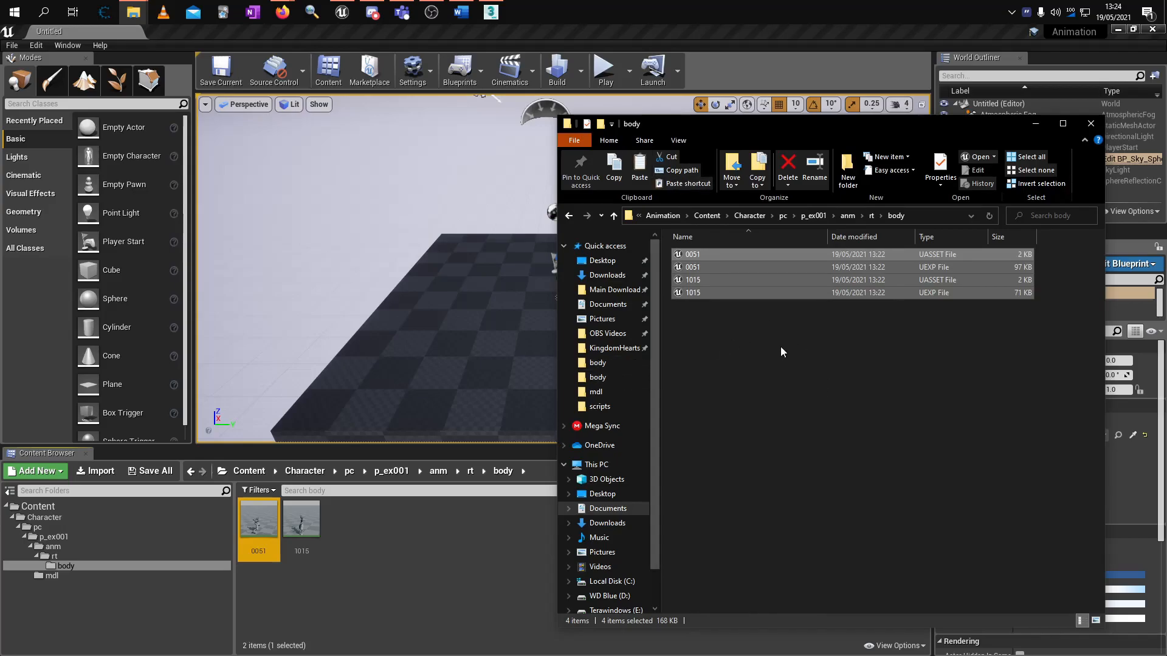
Duplicate the pakchunk99-vanitas-stance folder in KingdomHearts3AssetEditor and rename the copy pakchunk99-repliku-stance.
click(614, 348)
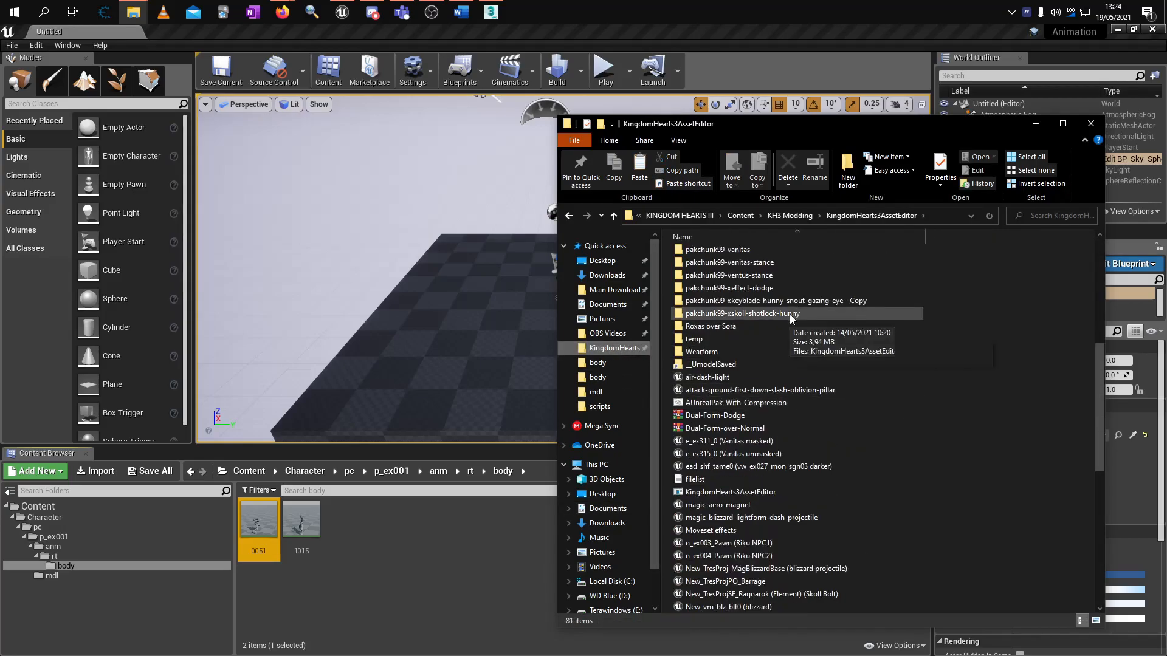
double_click(782, 265)
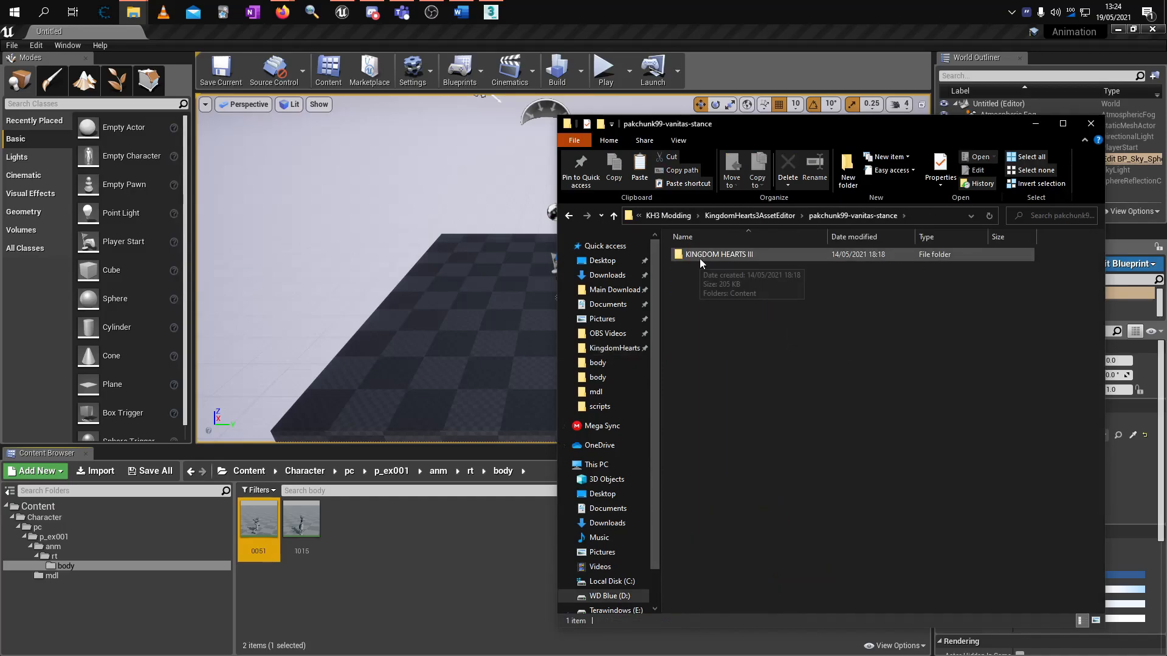
key(alt+Left)
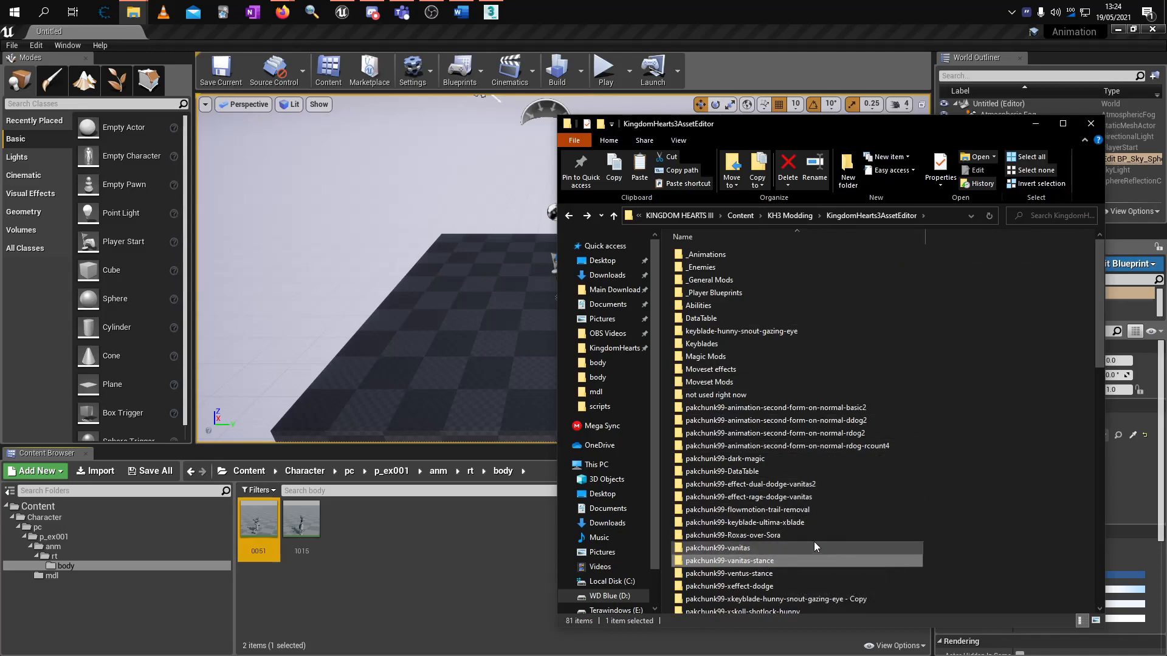
key(ctrl+c)
key(ctrl+v)
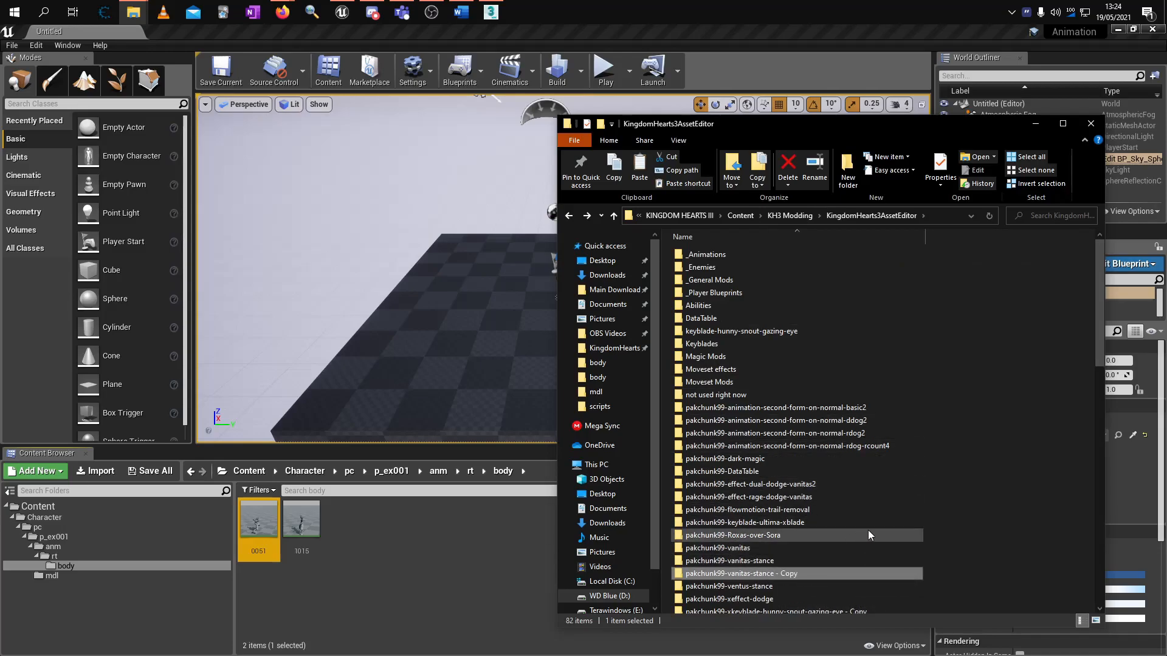
click(730, 573)
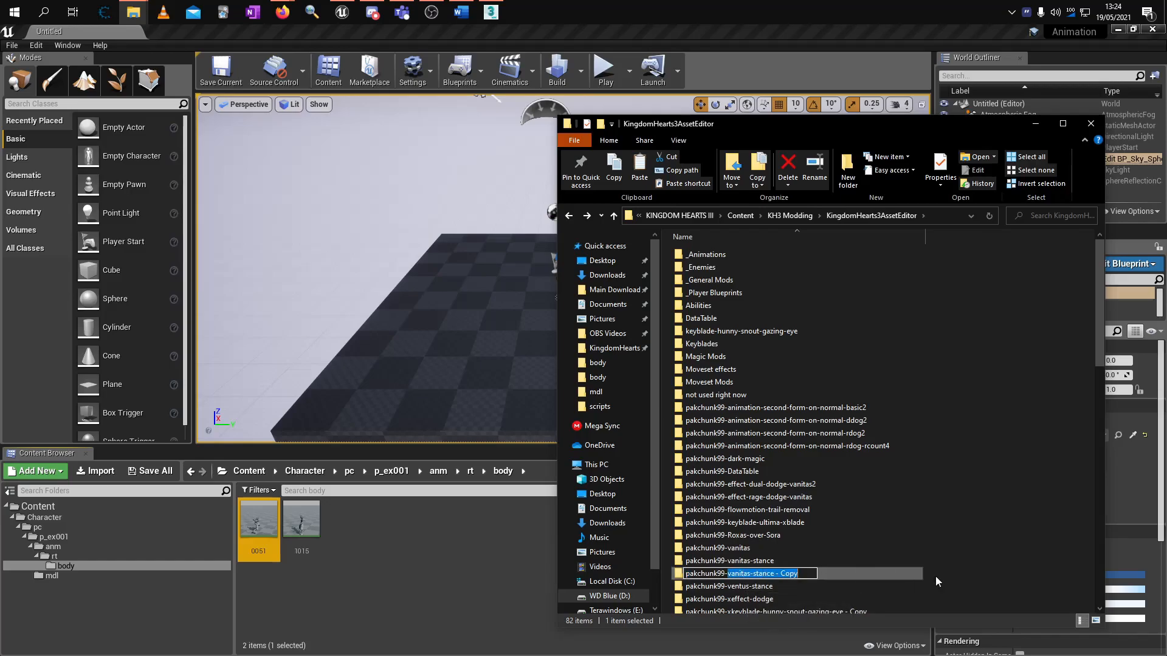
text(repli)
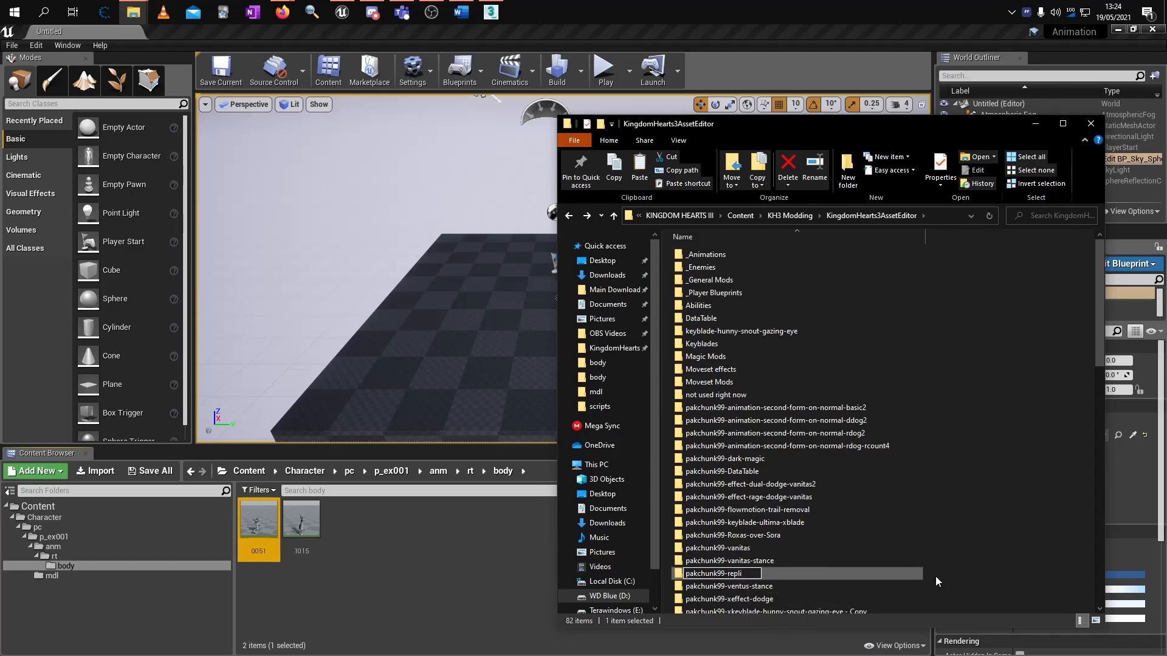
text(ku-stance)
key(Return)
Go back to the cooked body folder, copy the 0051 and 1015 uasset and uexp files, and return to KingdomHearts3AssetEditor.
key(alt+Left)
drag(717, 336, 702, 243)
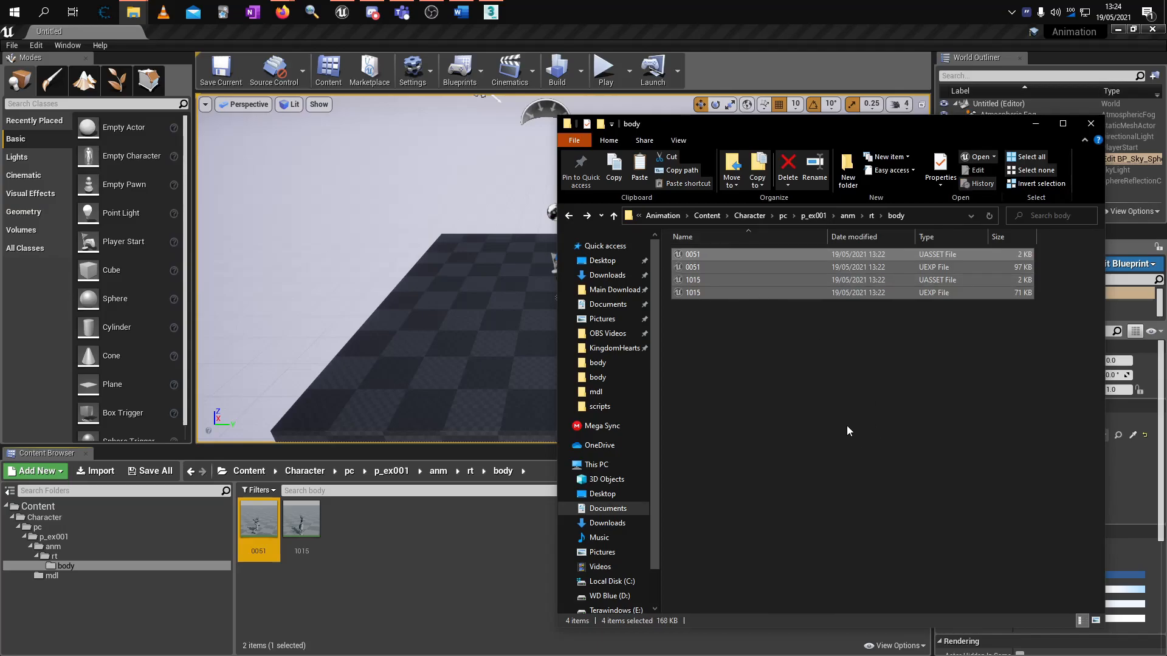
key(alt+Right)
Replace the old files in pakchunk99-repliku-stance's Character/pc/p_ex001/anm/rt/body folder with the copied cooked 0051 and 1015 files.
double_click(776, 535)
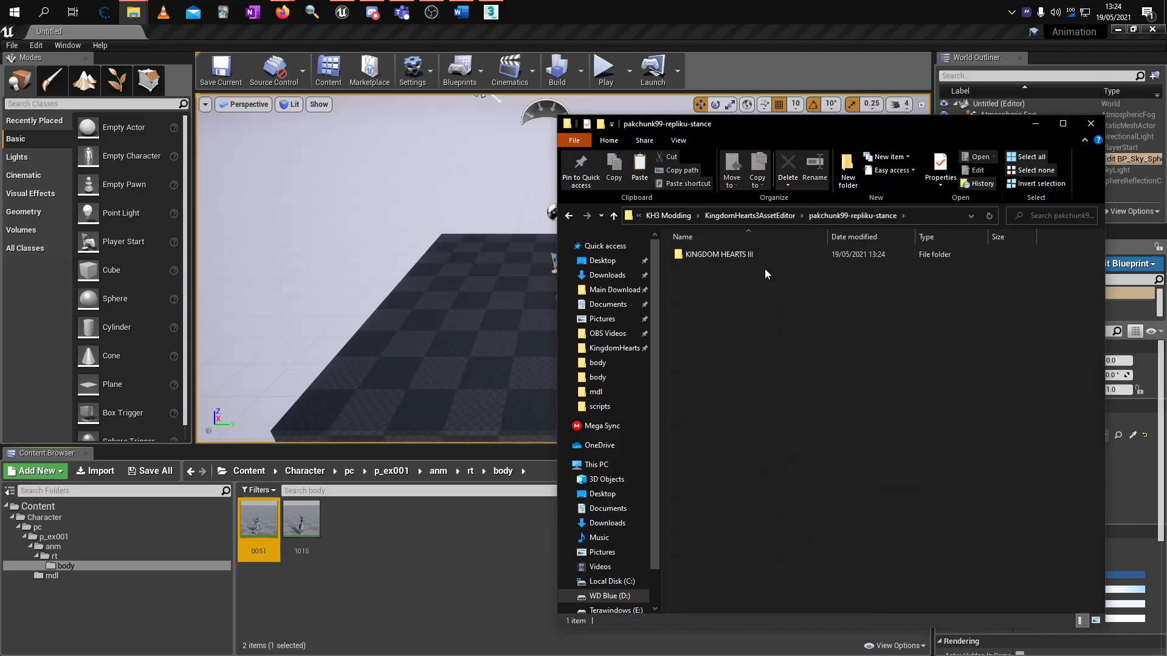
double_click(766, 255)
double_click(766, 255)
double_click(766, 255)
double_click(766, 256)
double_click(766, 255)
double_click(767, 256)
double_click(767, 257)
double_click(767, 257)
drag(754, 319, 674, 250)
key(Delete)
key(ctrl+v)
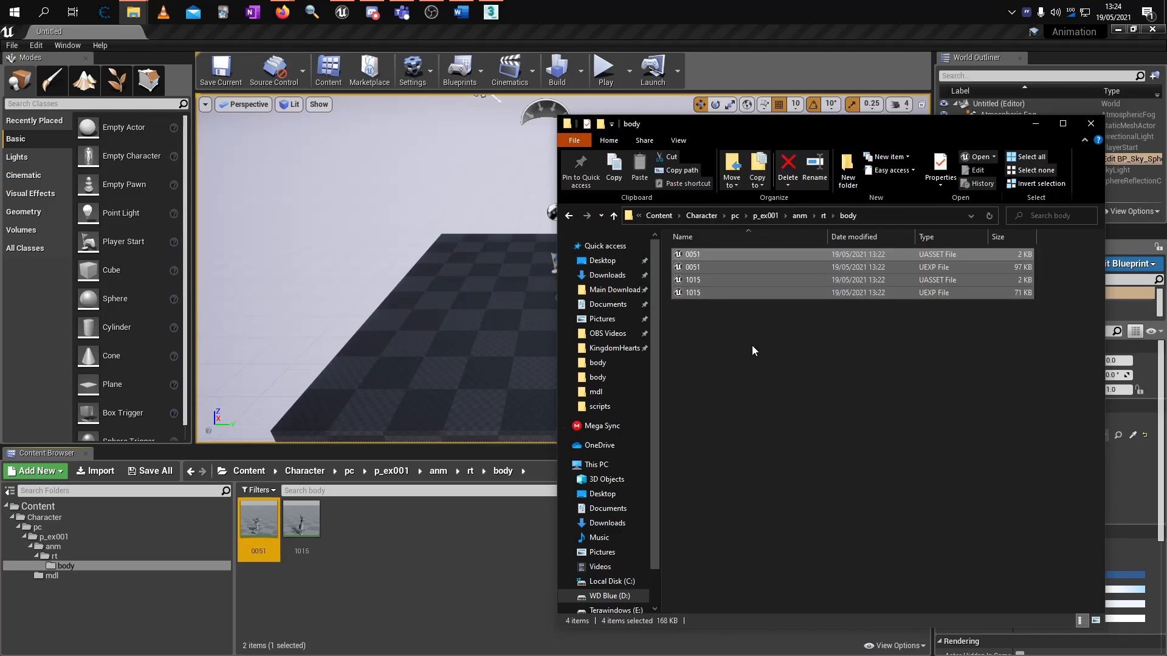
Return to KingdomHearts3AssetEditor and pack the pakchunk99-repliku-stance folder with AUnrealPak-With-Compression.
key(alt+Left)
key(alt+Left)
key(alt+Left)
key(alt+Left)
key(alt+Left)
key(alt+Left)
key(alt+Left)
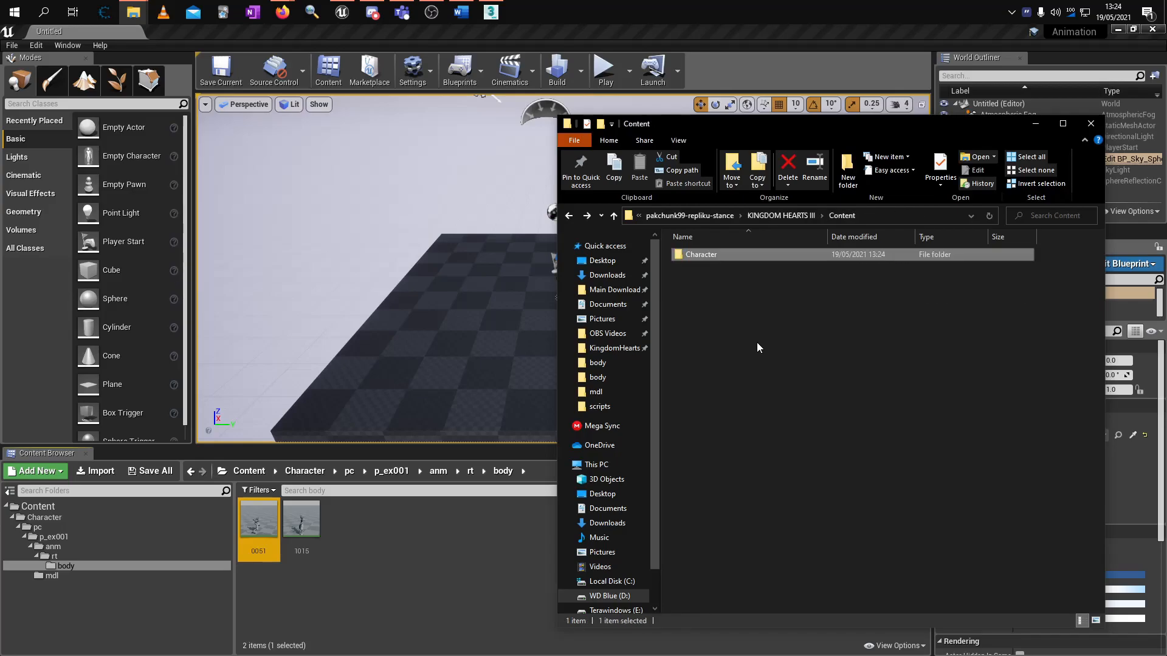
key(alt+Left)
key(alt+Left)
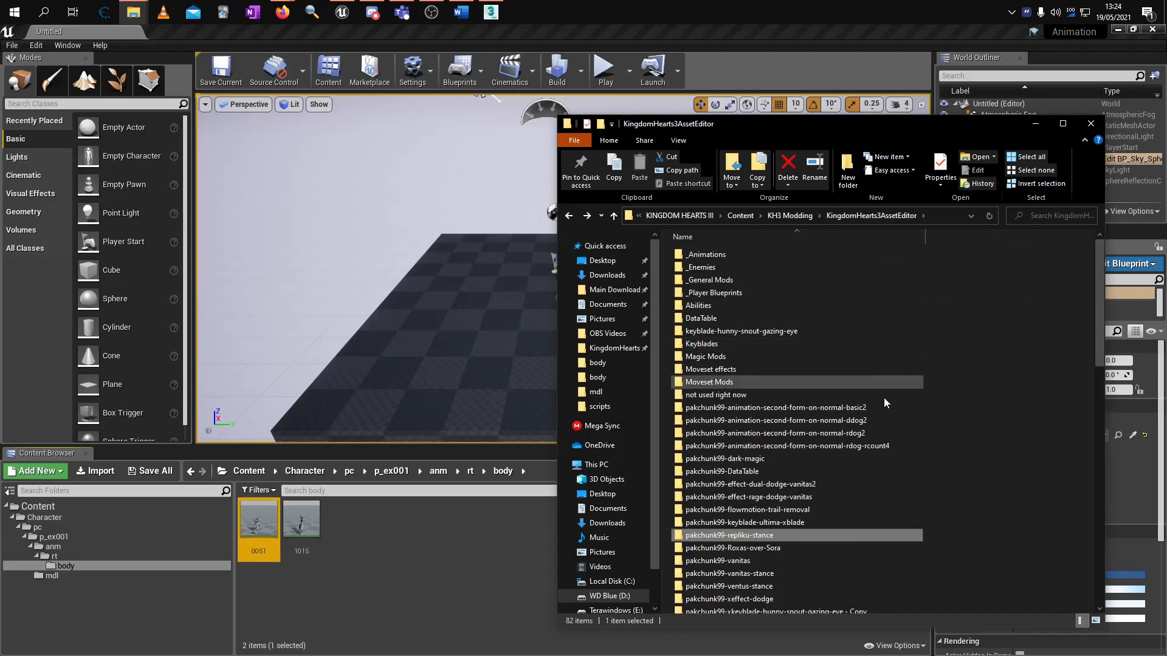
scroll(874, 400, down, 3)
drag(749, 340, 801, 515)
click(648, 97)
Move the packed pakchunk99-repliku-stance file to the ~mods folder.
scroll(793, 463, down, 10)
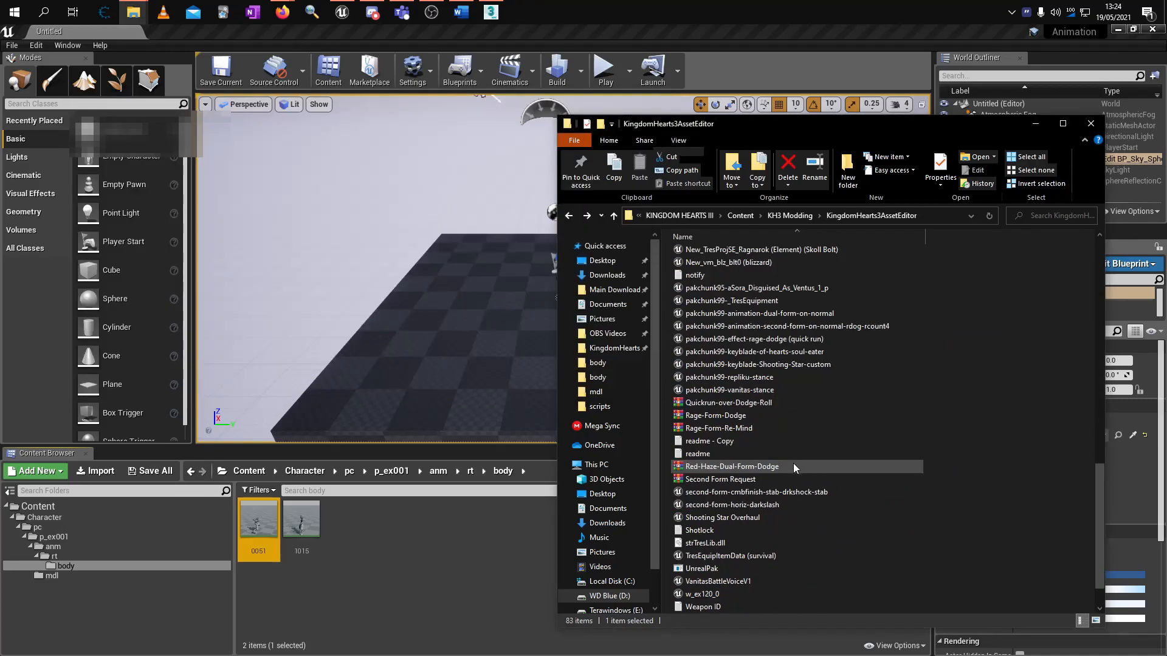
click(779, 378)
click(732, 170)
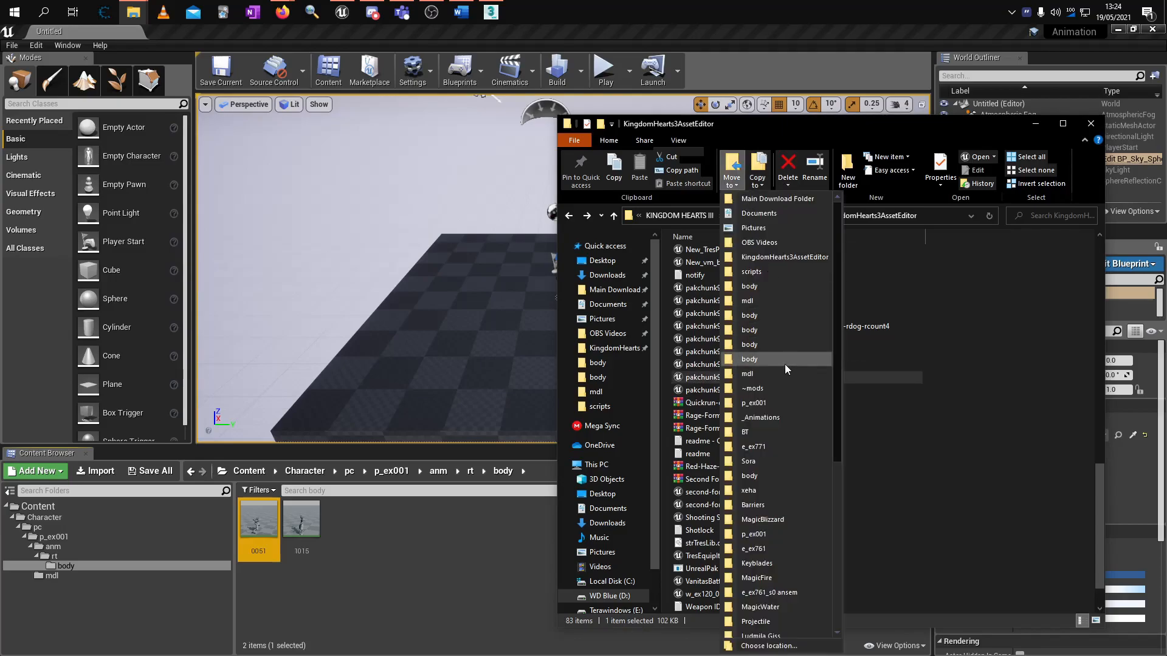
click(773, 392)
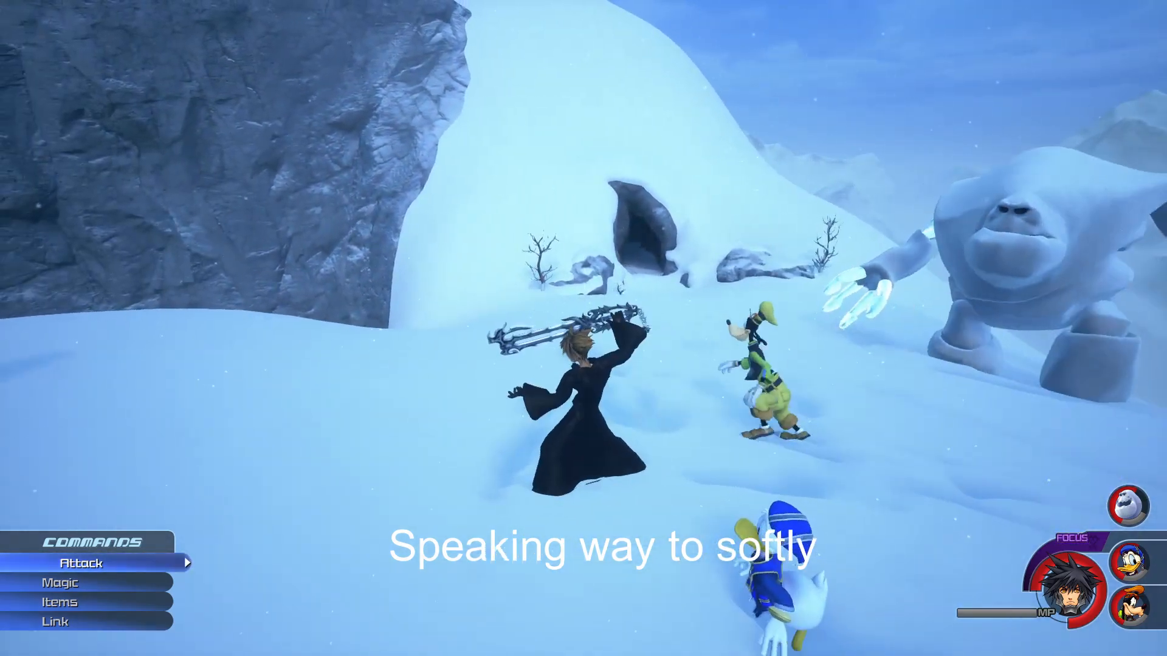
key(Up)
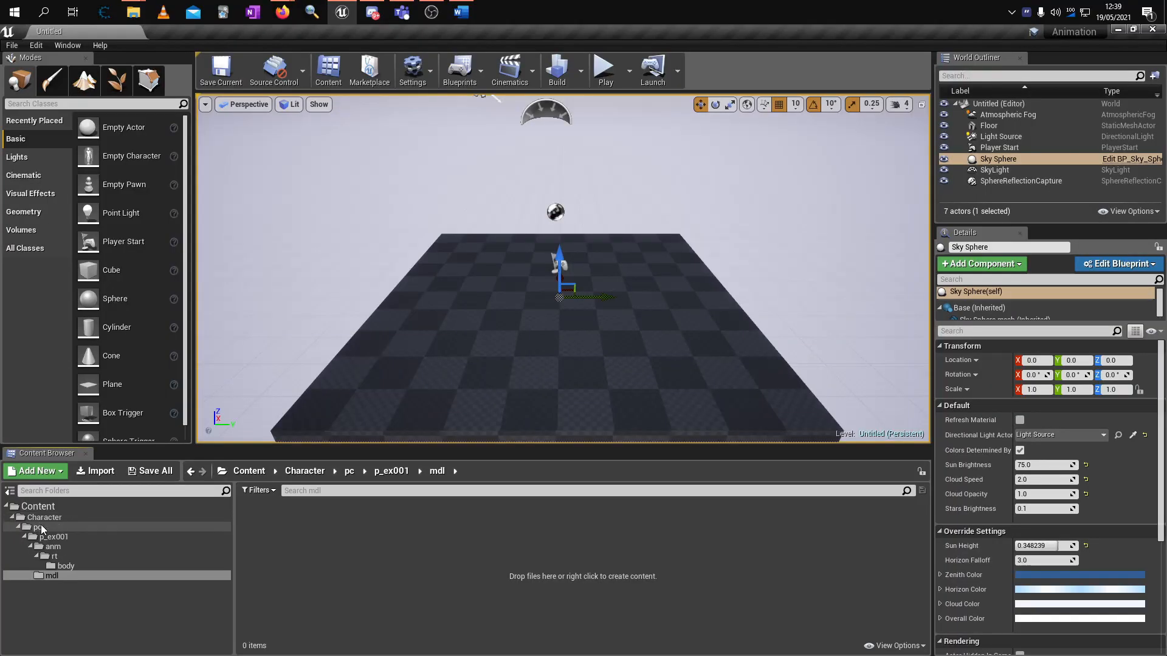
In Unreal Editor, show the contents of the p_ex001 folder in the project's content.
click(79, 538)
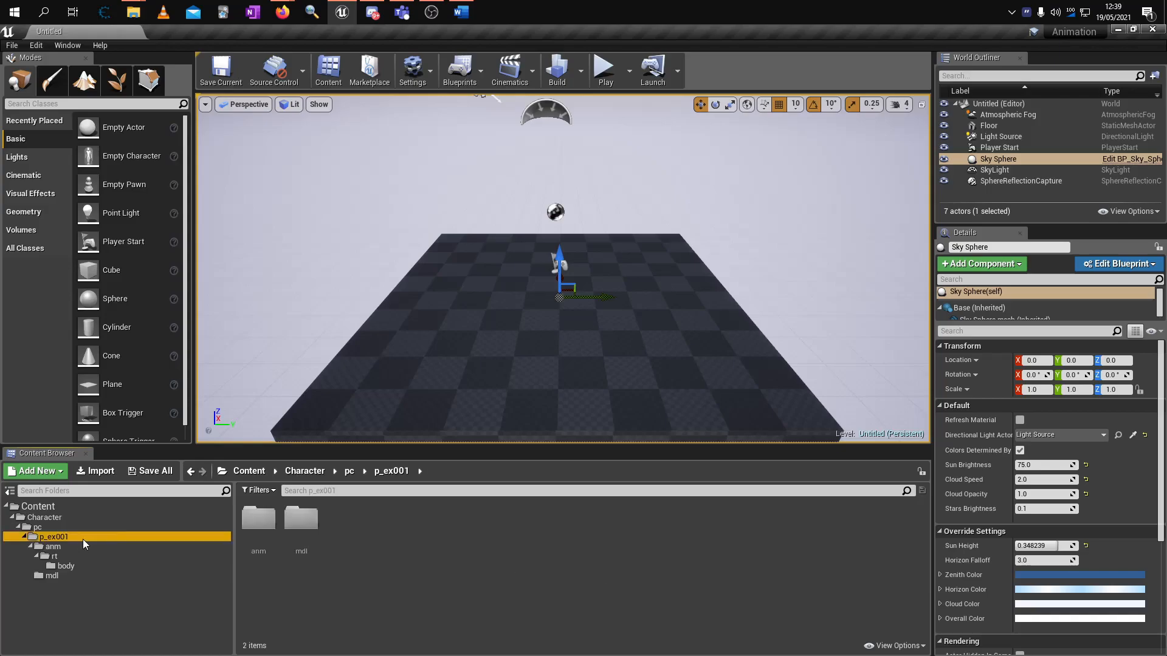